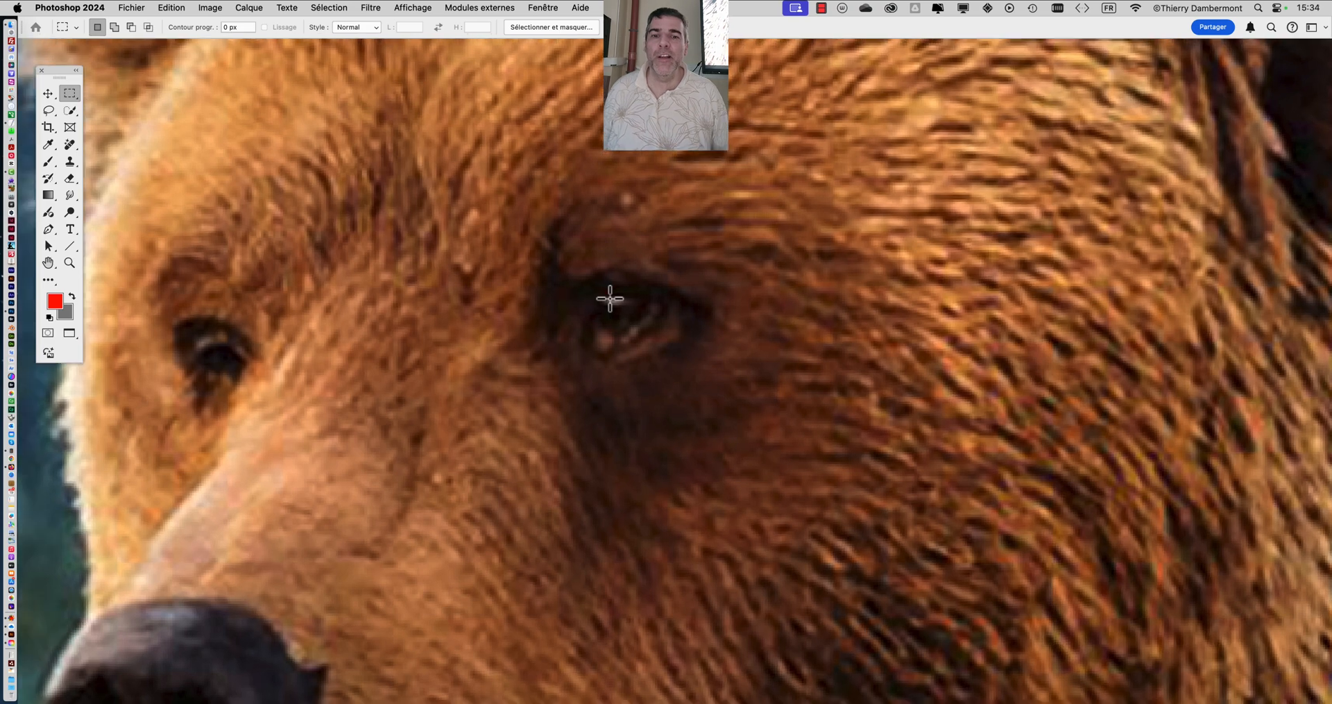
Step: Examine the brown bear's face, eyes and fur at close and wide magnifications
{"action": "scroll", "coordinate": [609, 301], "scroll_direction": "down", "scroll_amount": 4}
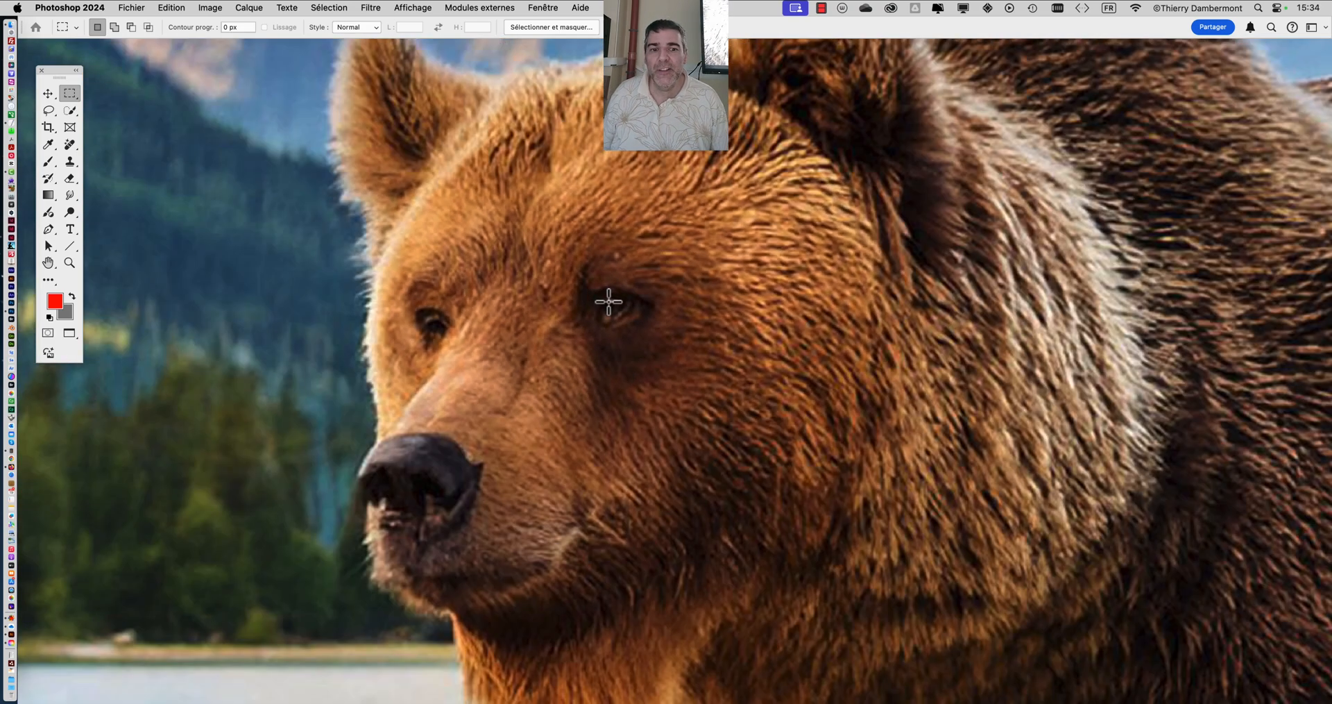
{"action": "scroll", "coordinate": [694, 315], "scroll_direction": "up", "scroll_amount": 6}
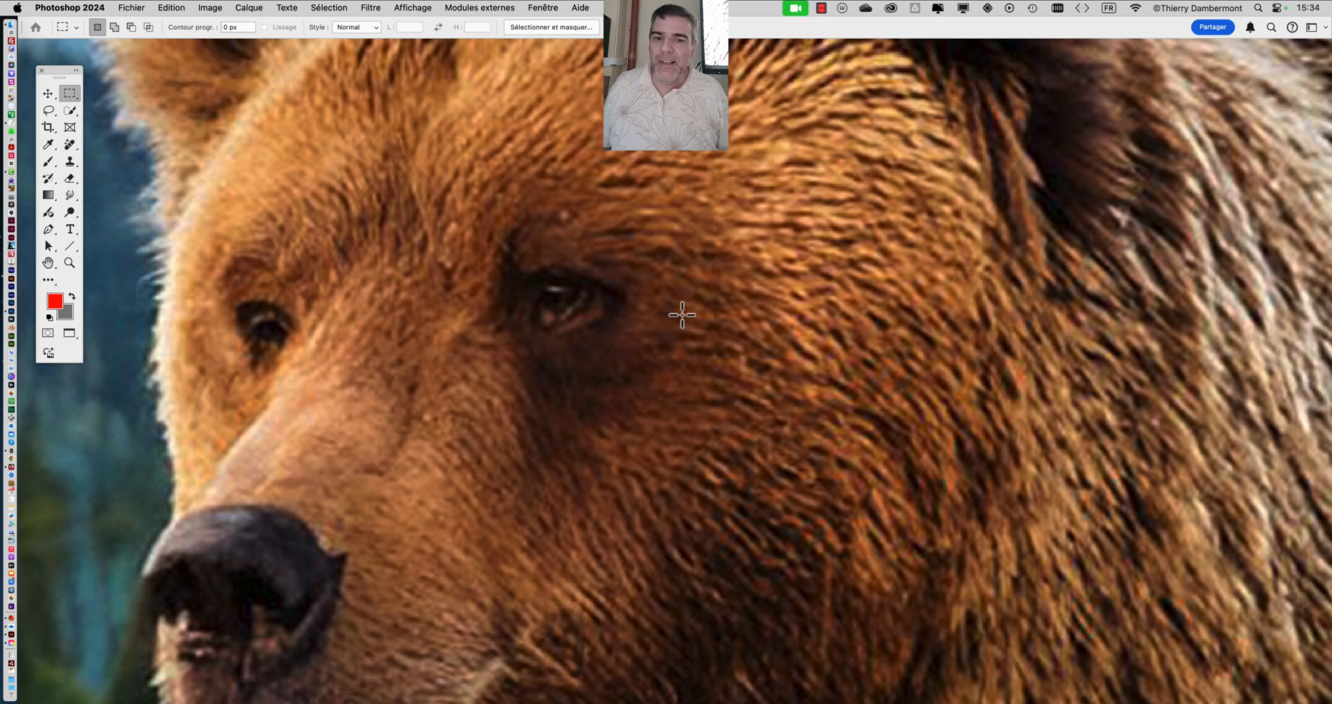
{"action": "scroll", "coordinate": [649, 309], "scroll_direction": "down", "scroll_amount": 3}
{"action": "scroll", "coordinate": [648, 310], "scroll_direction": "down", "scroll_amount": 3}
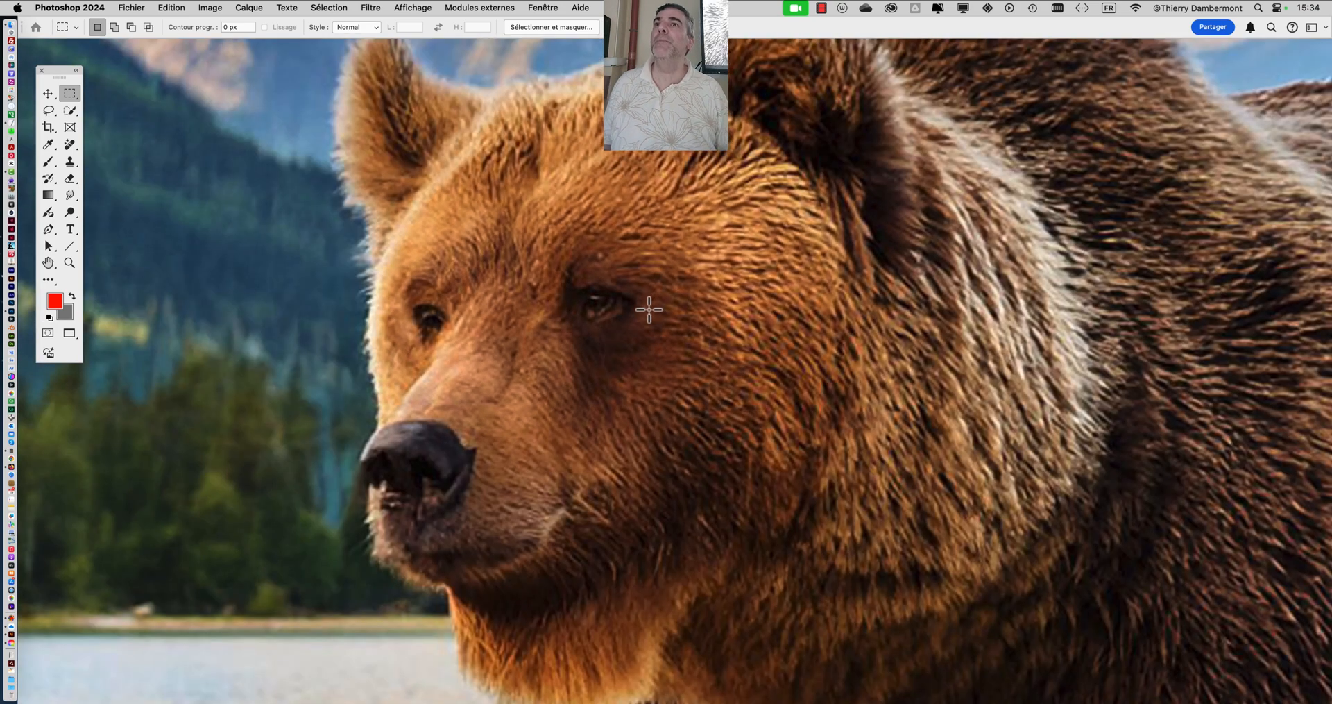
{"action": "scroll", "coordinate": [649, 309], "scroll_direction": "up", "scroll_amount": 3}
{"action": "scroll", "coordinate": [649, 310], "scroll_direction": "down", "scroll_amount": 3}
{"action": "scroll", "coordinate": [649, 310], "scroll_direction": "down", "scroll_amount": 2}
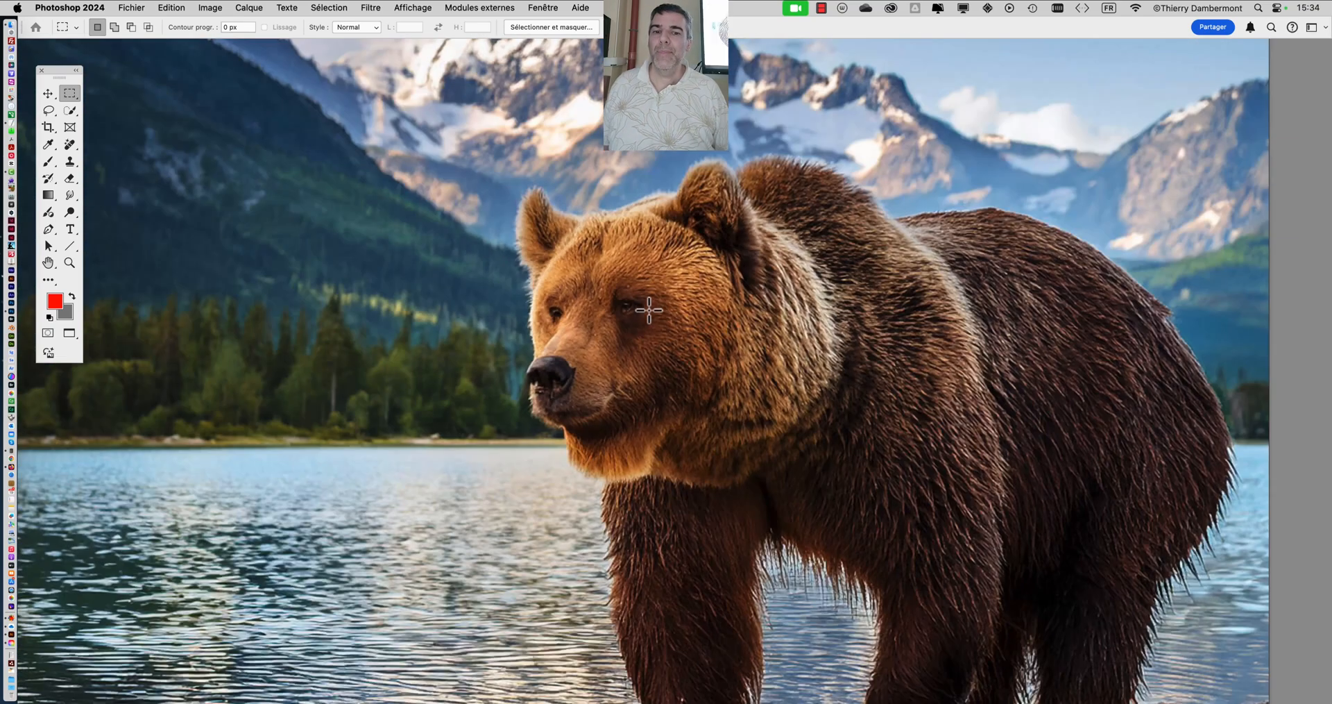
{"action": "scroll", "coordinate": [649, 309], "scroll_direction": "down", "scroll_amount": 2}
{"action": "scroll", "coordinate": [670, 303], "scroll_direction": "up", "scroll_amount": 5}
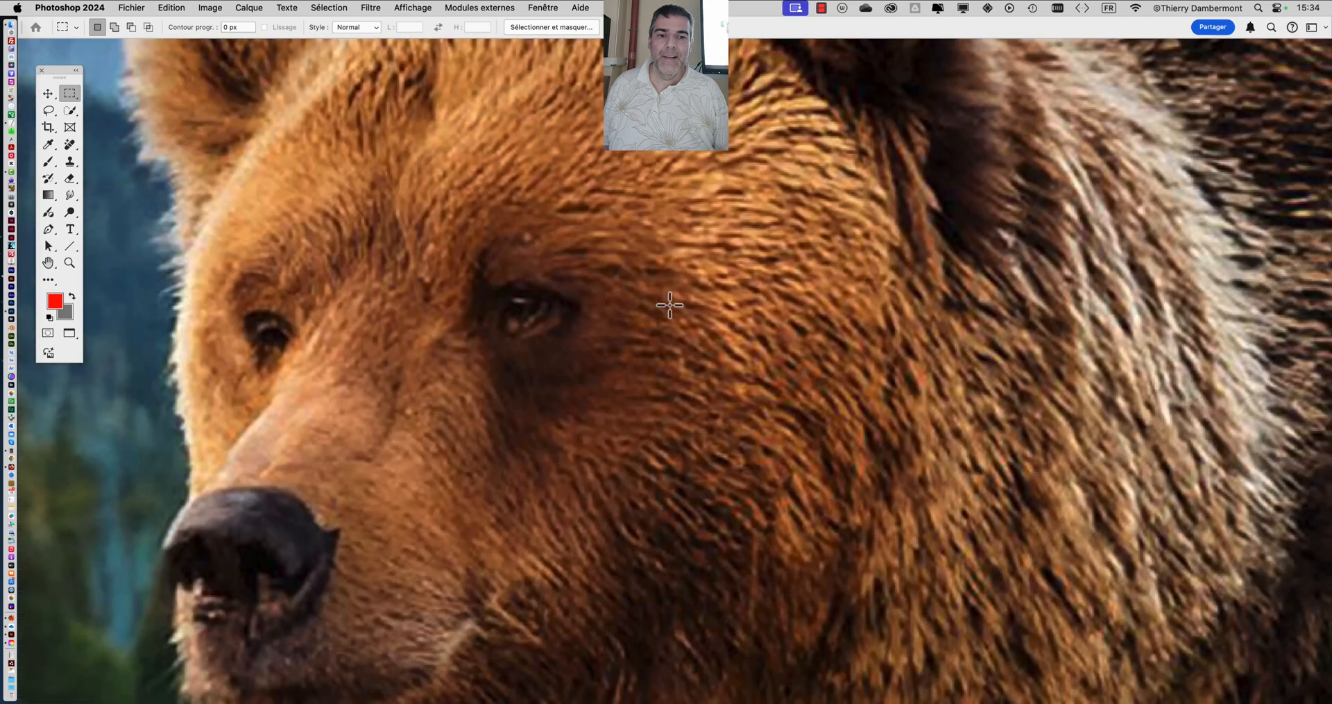
{"action": "scroll", "coordinate": [611, 331], "scroll_direction": "up", "scroll_amount": 1}
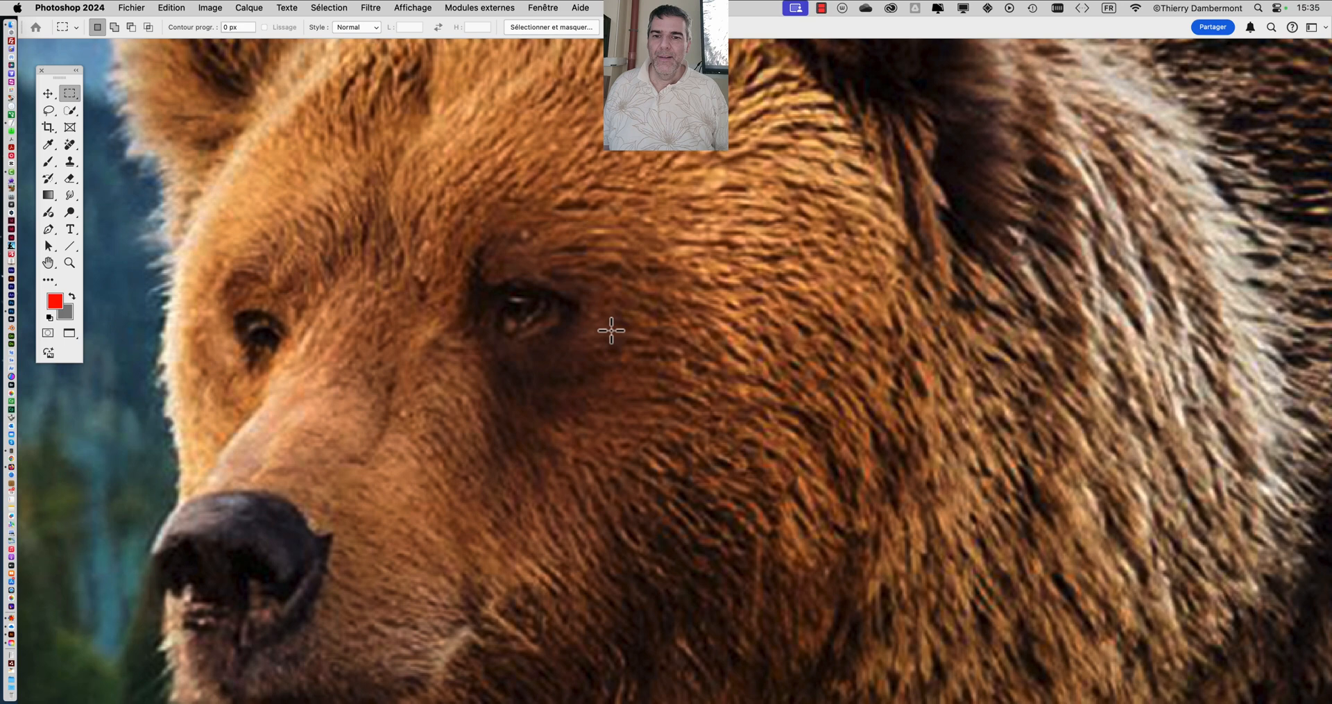
Step: Move the floating toolbox further onto the image, activate the Zoom tool and bring the whole bear into view
{"action": "left_click_drag", "start_coordinate": [67, 72], "coordinate": [150, 84]}
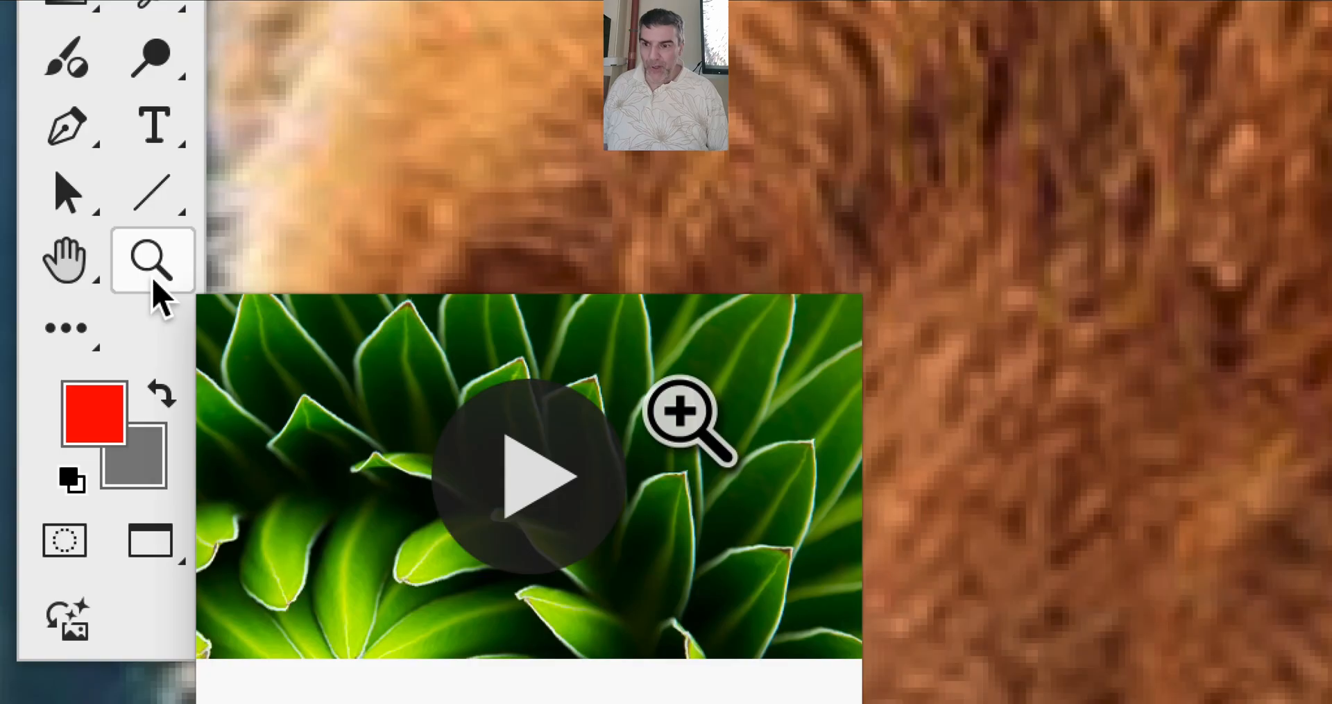
{"action": "left_click", "coordinate": [154, 281]}
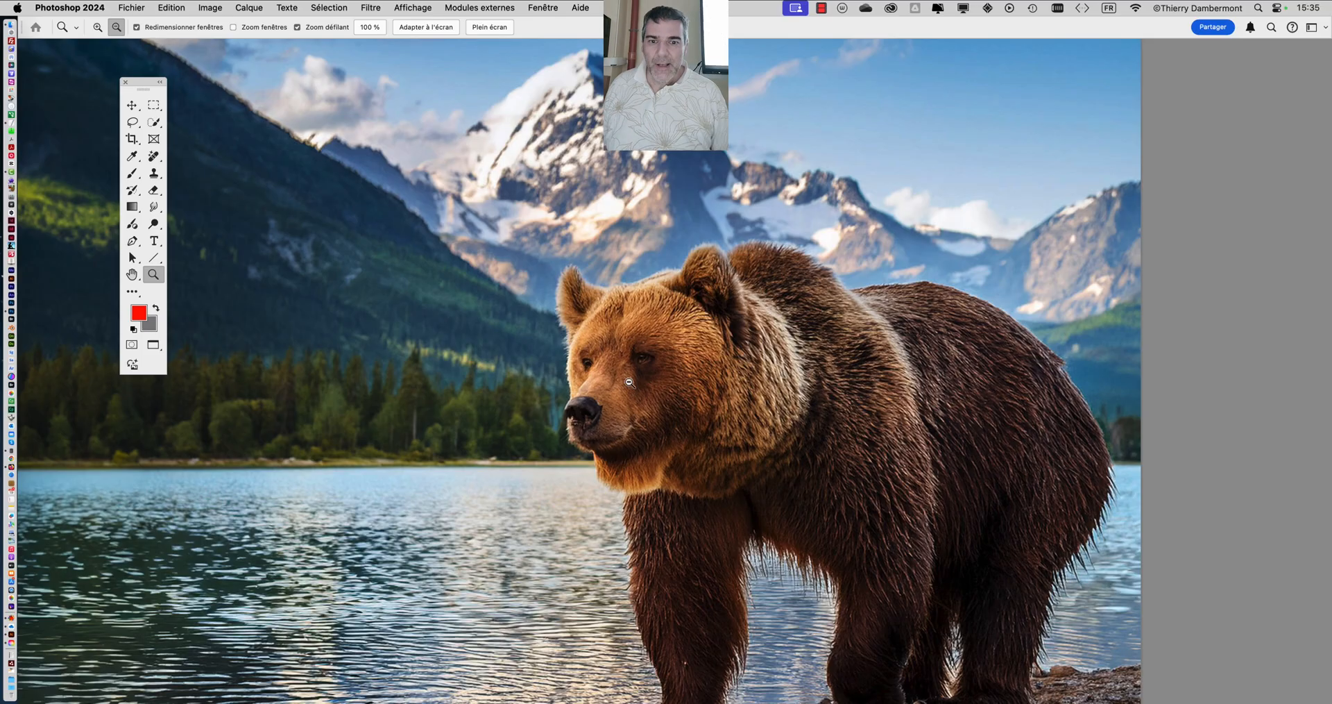
{"action": "key", "text": "space"}
{"action": "left_click_drag", "start_coordinate": [613, 383], "coordinate": [437, 299]}
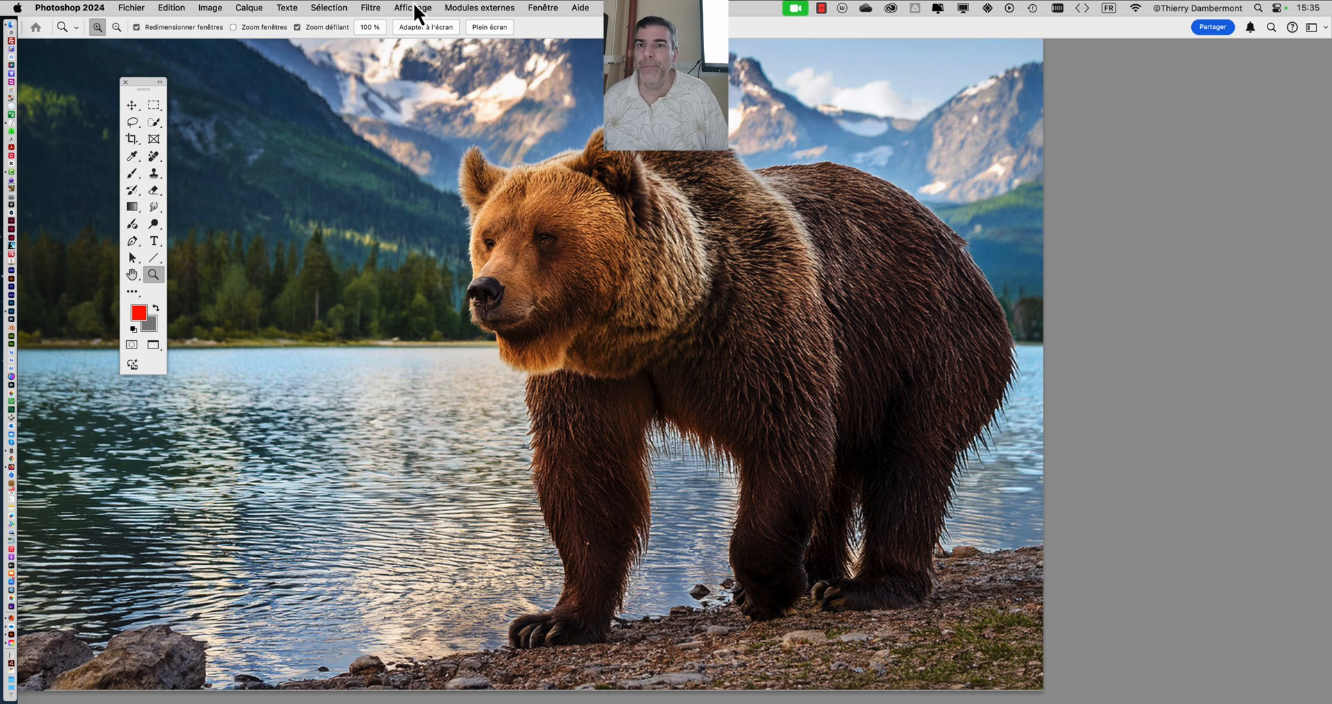
{"action": "left_click", "coordinate": [371, 9]}
{"action": "left_click", "coordinate": [371, 8]}
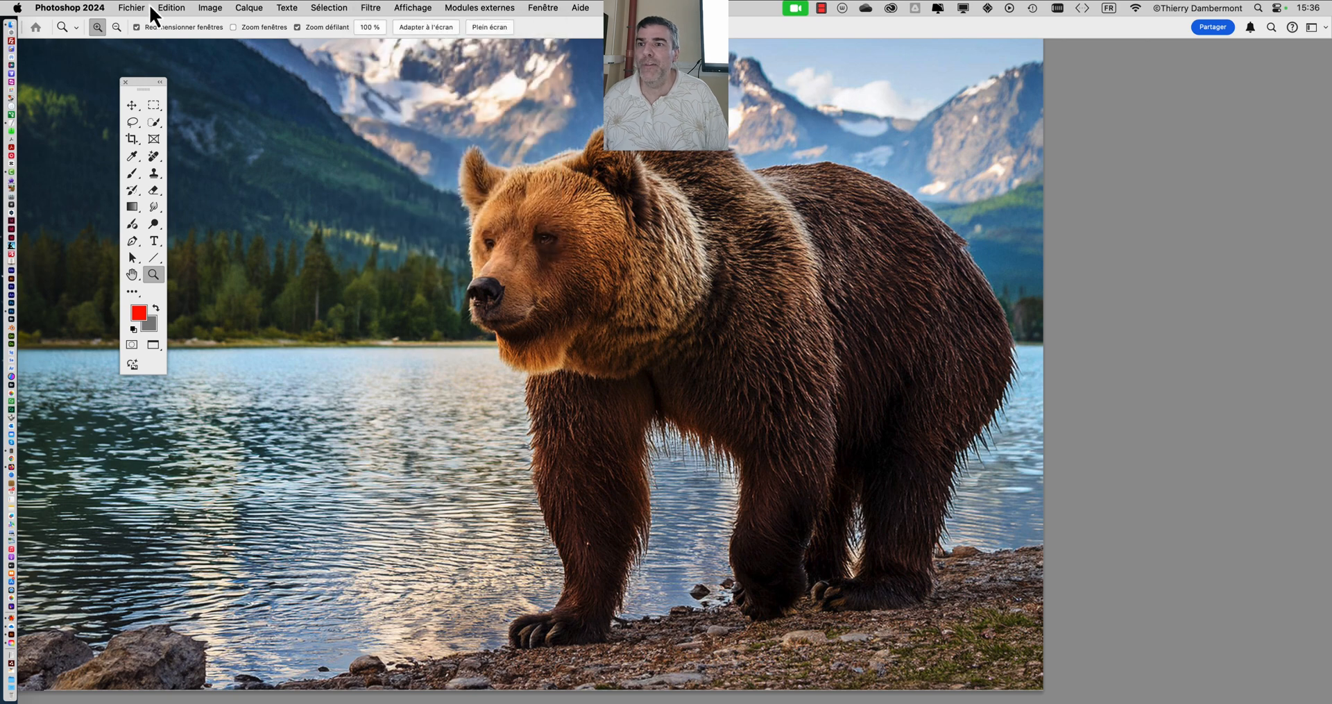
{"action": "left_click", "coordinate": [132, 7]}
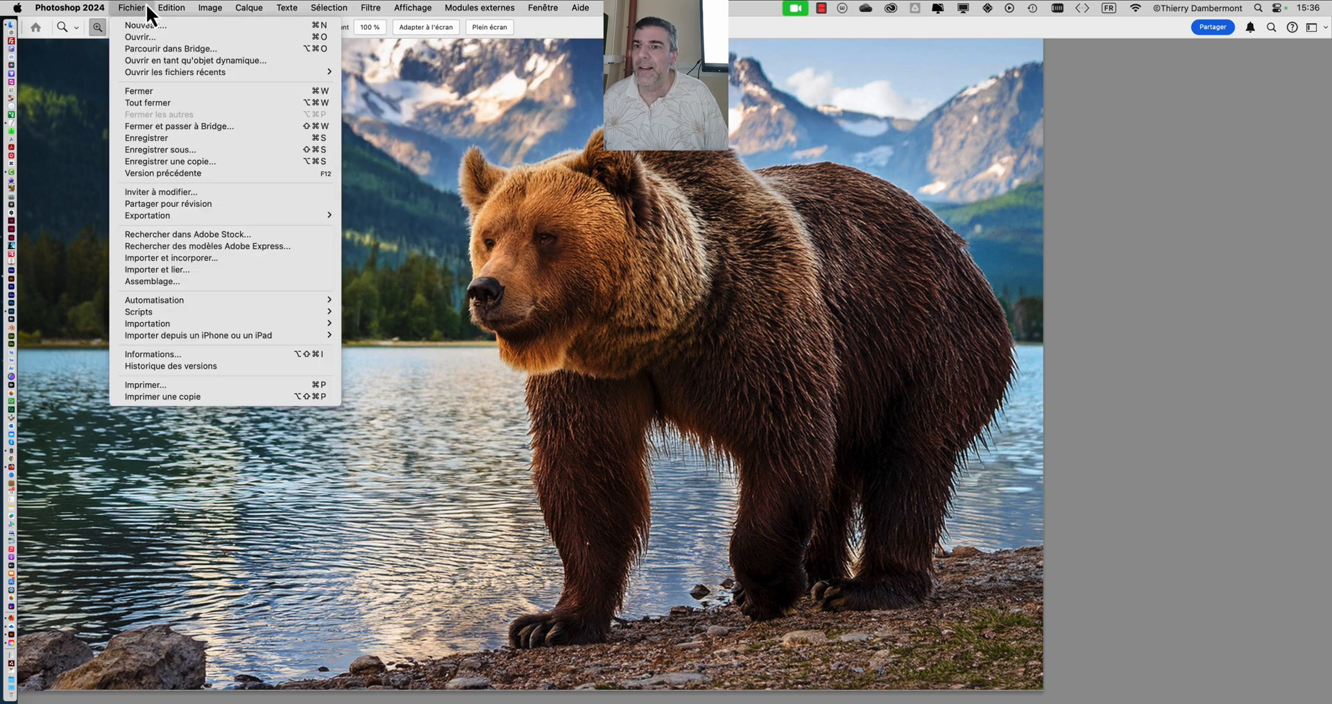
{"action": "left_click", "coordinate": [146, 4]}
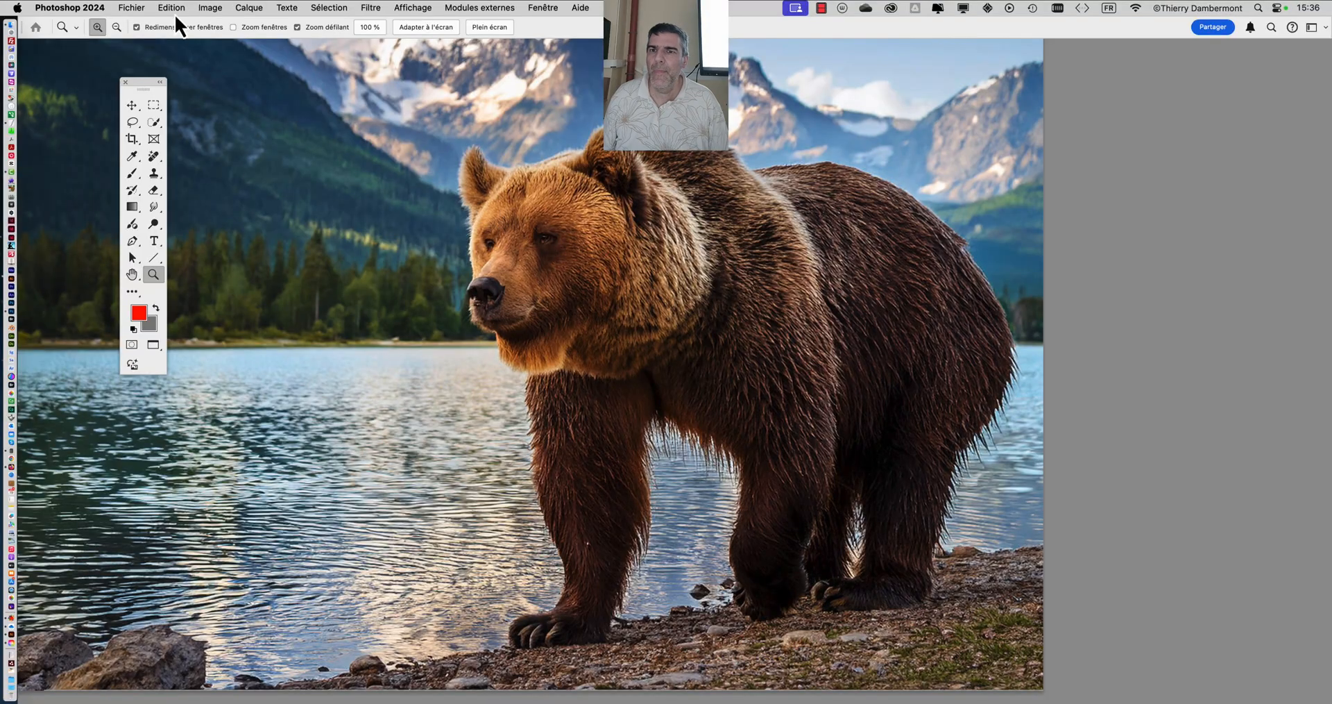
{"action": "left_click", "coordinate": [366, 10]}
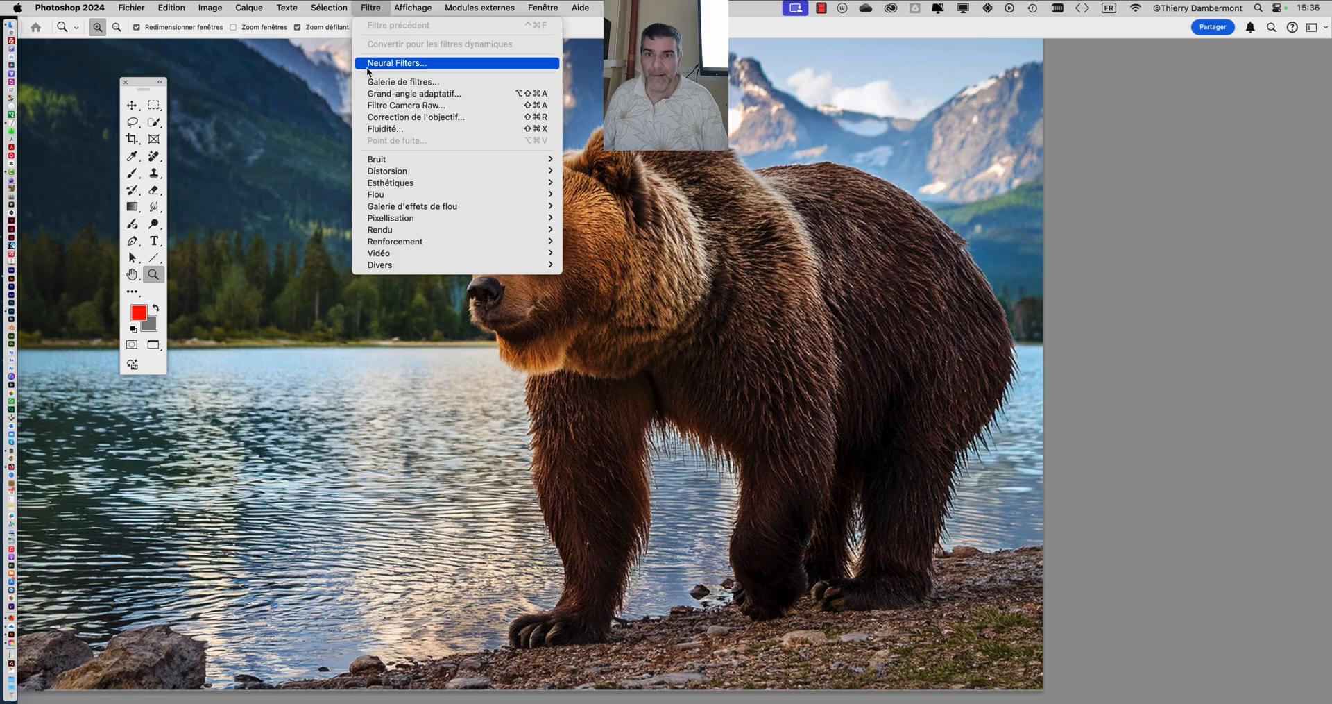
{"action": "left_click", "coordinate": [368, 59]}
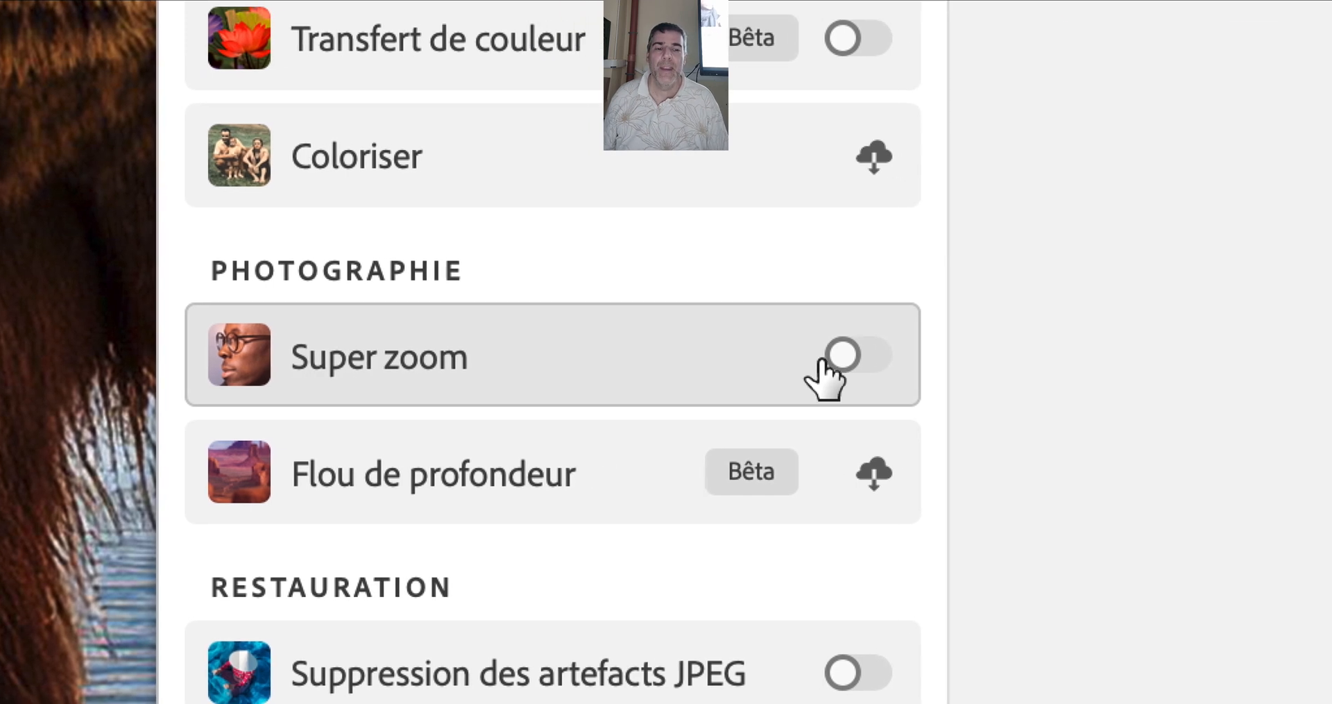
{"action": "left_click", "coordinate": [826, 359]}
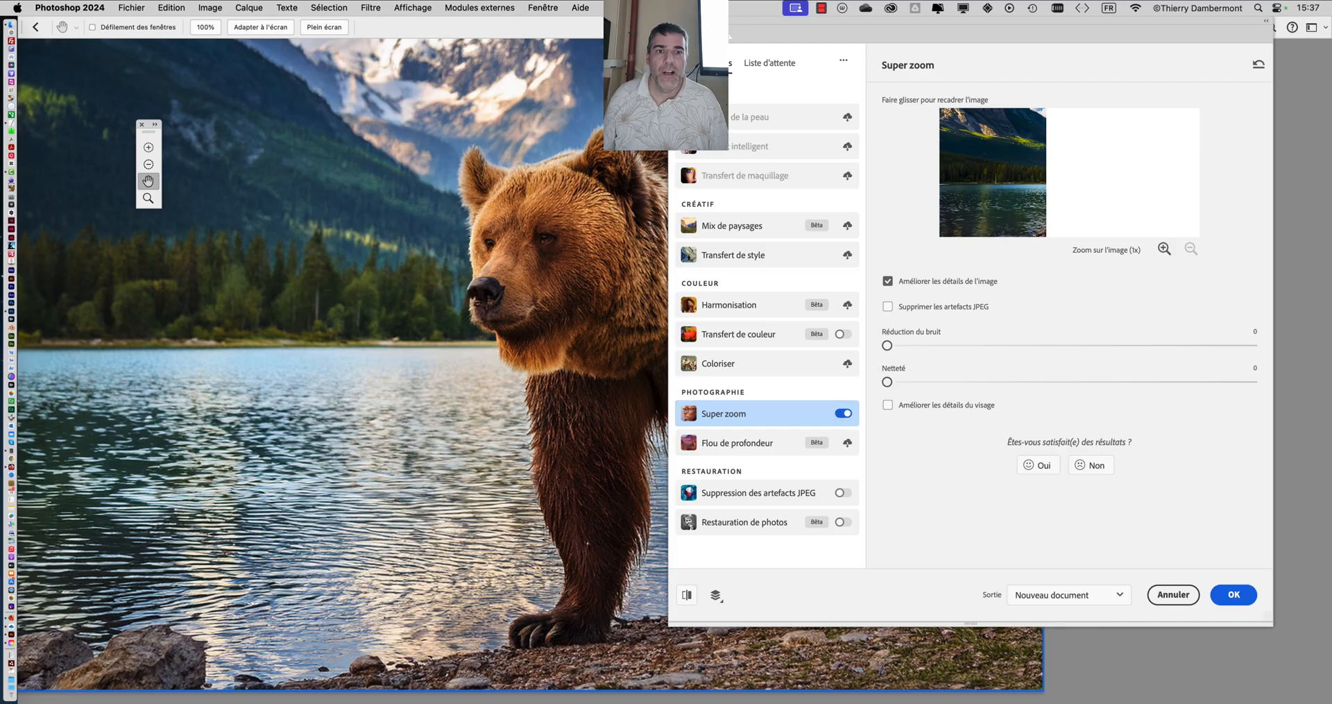
{"action": "left_click_drag", "start_coordinate": [716, 21], "coordinate": [741, 43]}
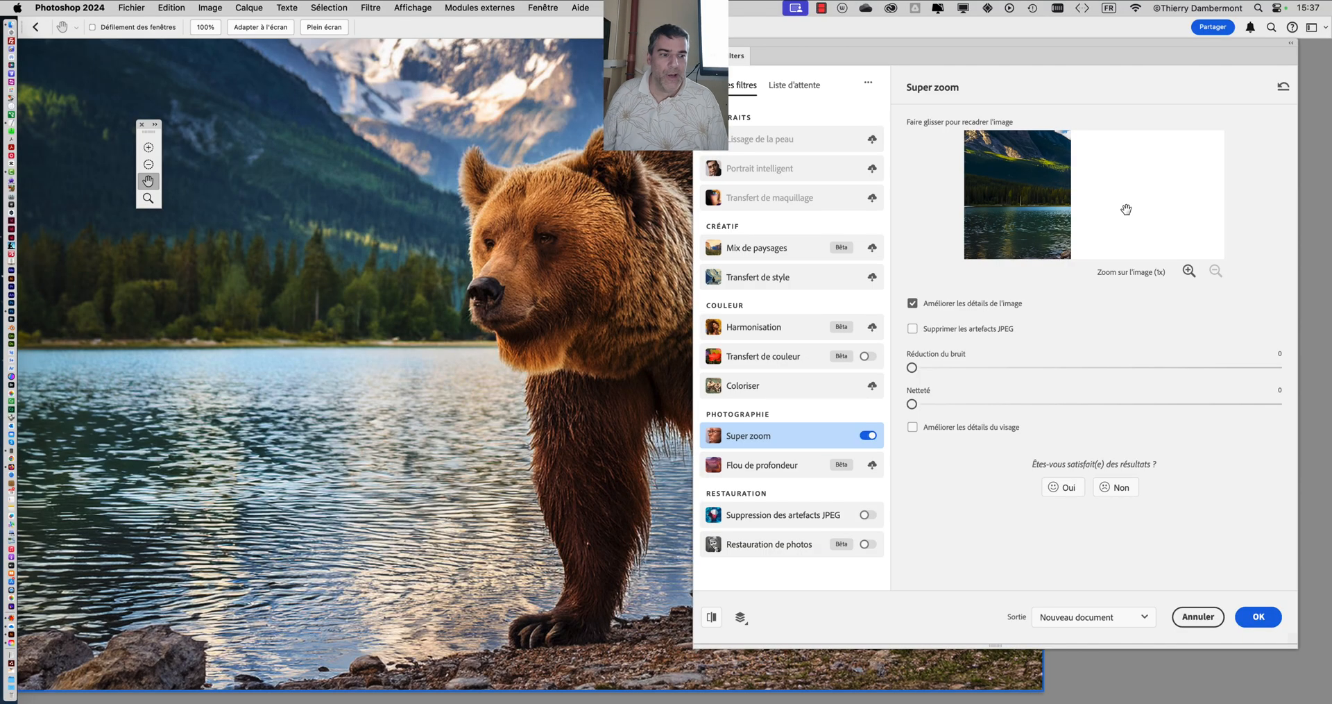
{"action": "left_click", "coordinate": [1199, 617]}
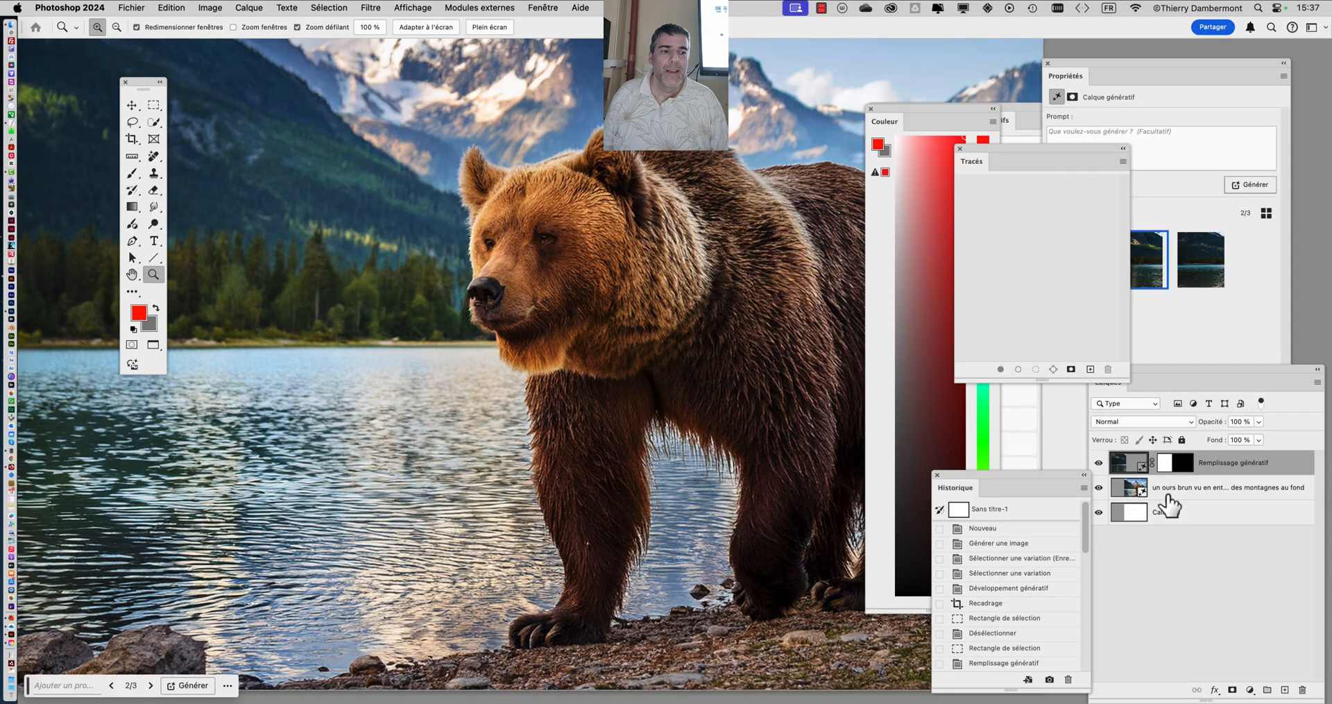
Step: Move the floating Layers panel over the bear's body, clear of the other panels
{"action": "left_click", "coordinate": [1163, 382]}
{"action": "left_click_drag", "start_coordinate": [1163, 381], "coordinate": [672, 92]}
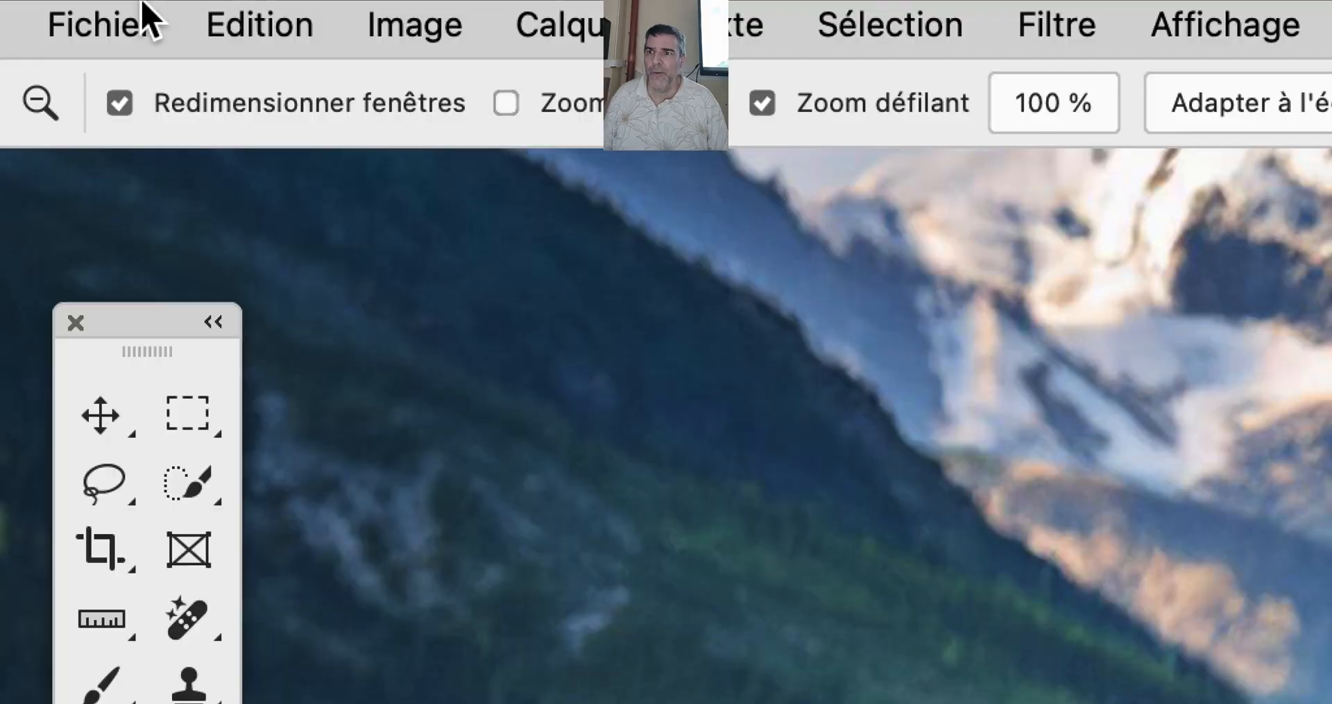
Step: Save the document in Photoshop format under the new name "par IA dans Photoshop - ours brun - 03 aplatie.psd"
{"action": "left_click", "coordinate": [145, 14]}
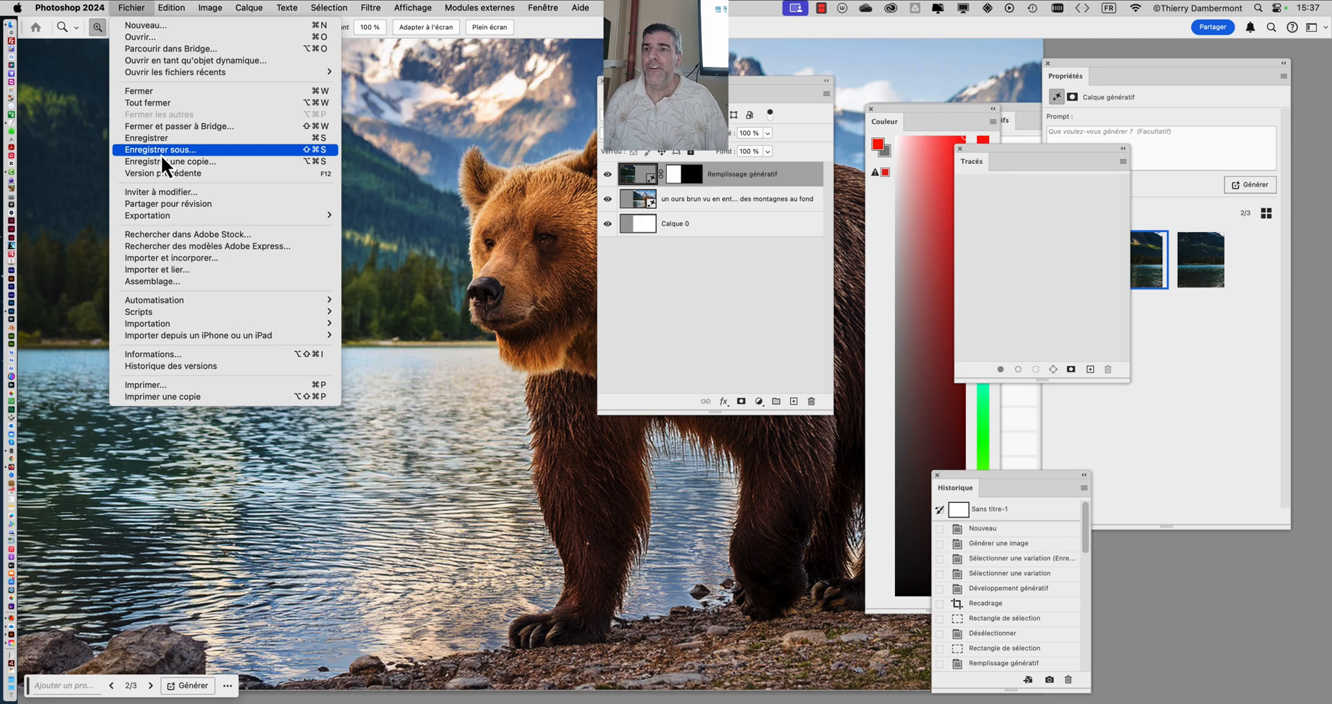
{"action": "left_click", "coordinate": [161, 154]}
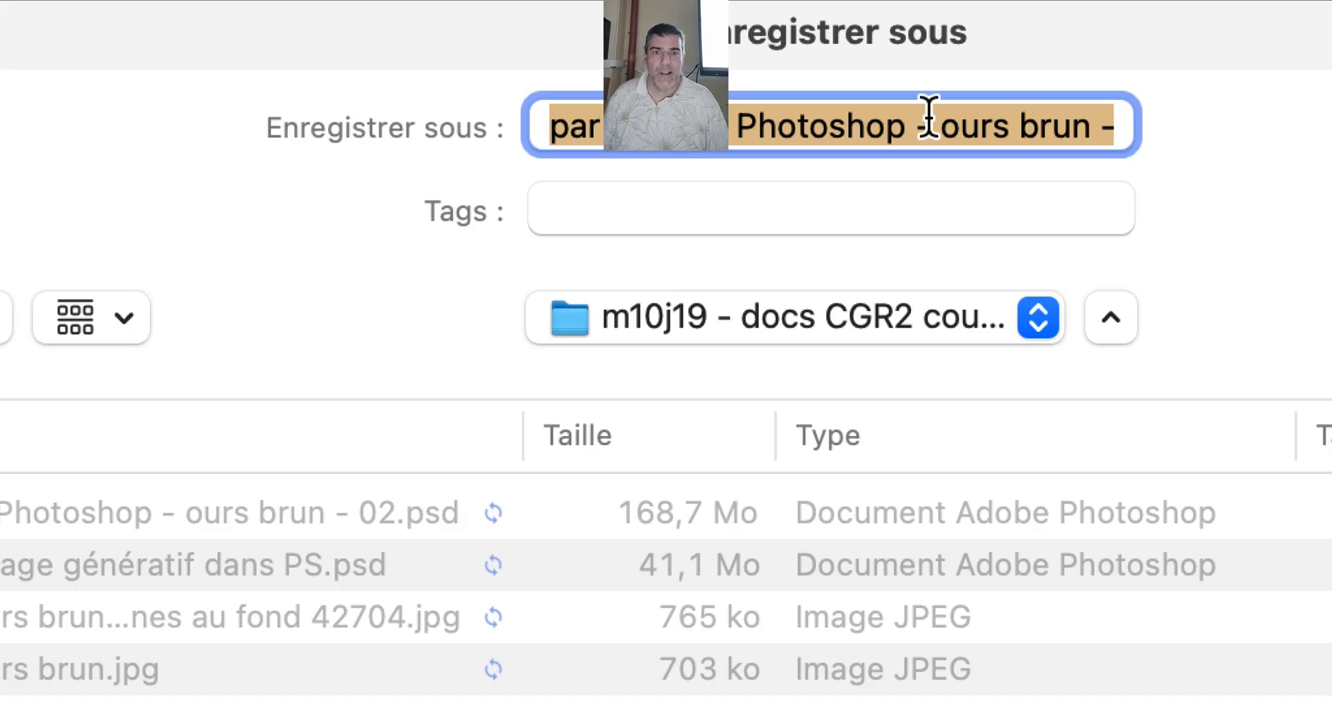
{"action": "left_click", "coordinate": [929, 117]}
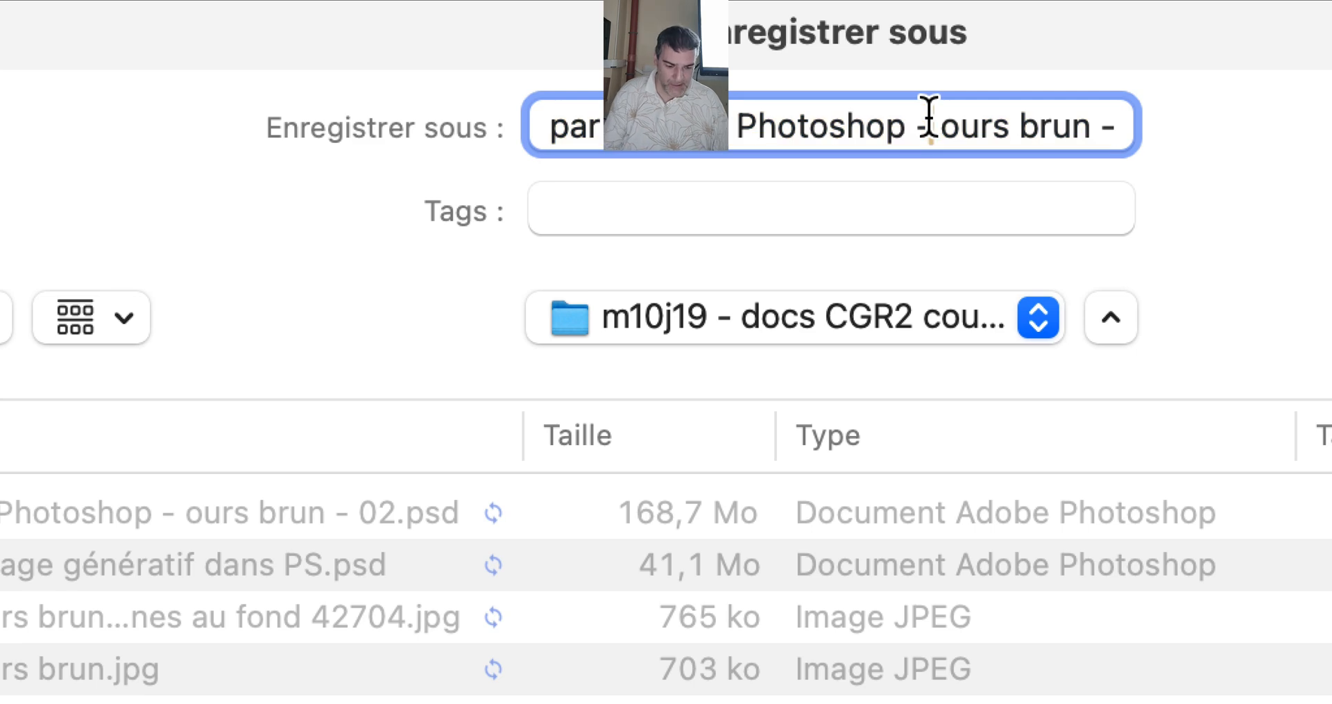
{"action": "key", "text": "Down"}
{"action": "left_click_drag", "start_coordinate": [1040, 131], "coordinate": [1028, 132]}
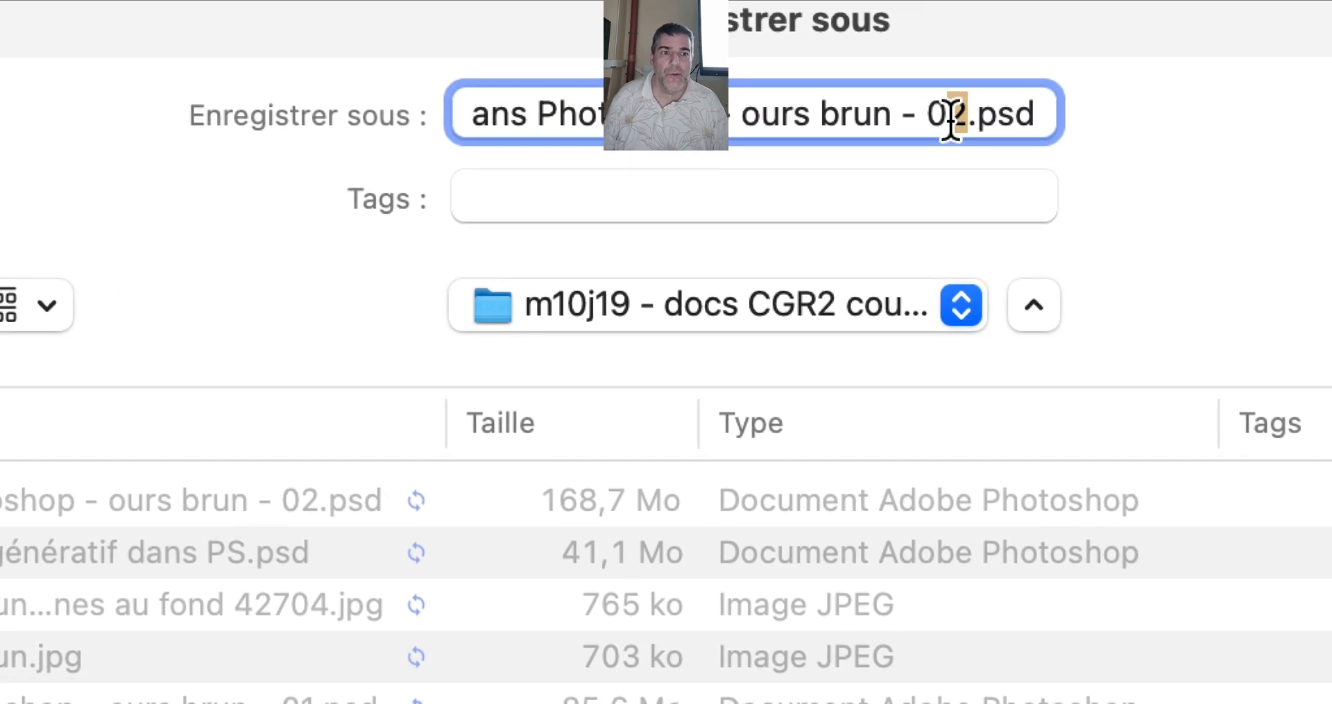
{"action": "type", "text": "3 aplat"}
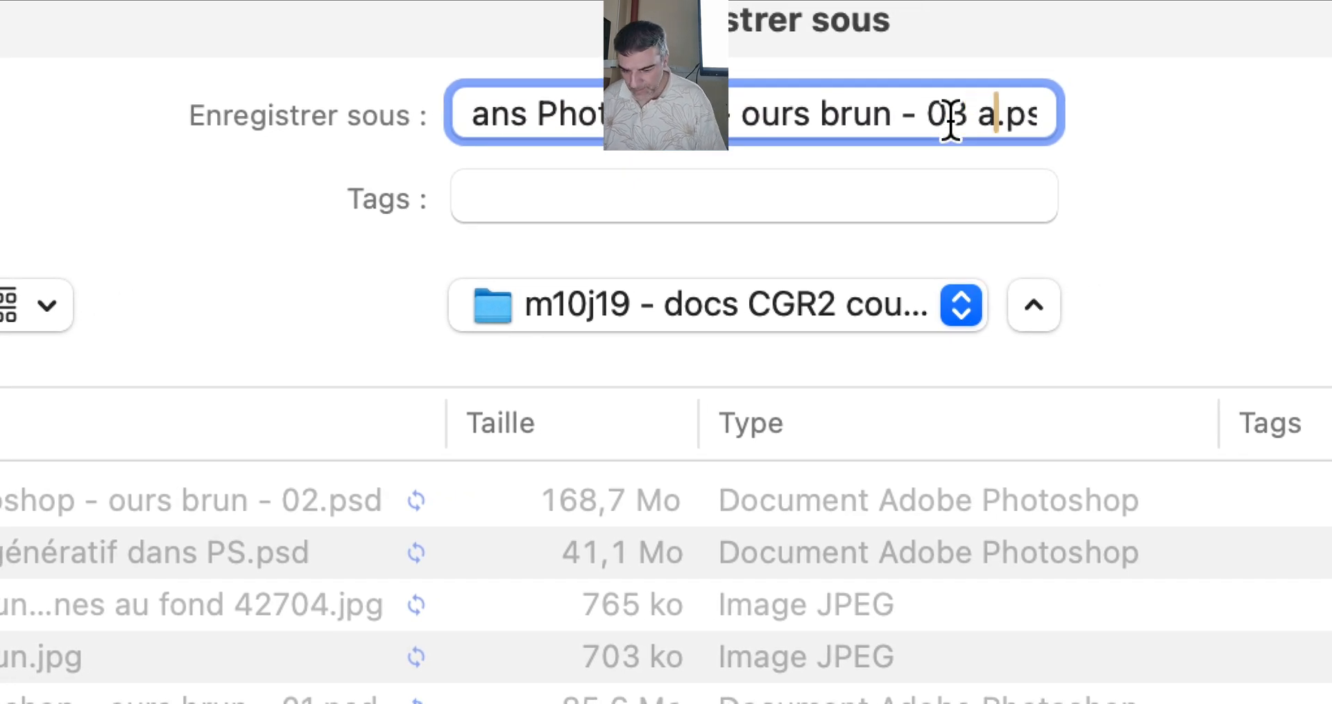
{"action": "type", "text": "ie"}
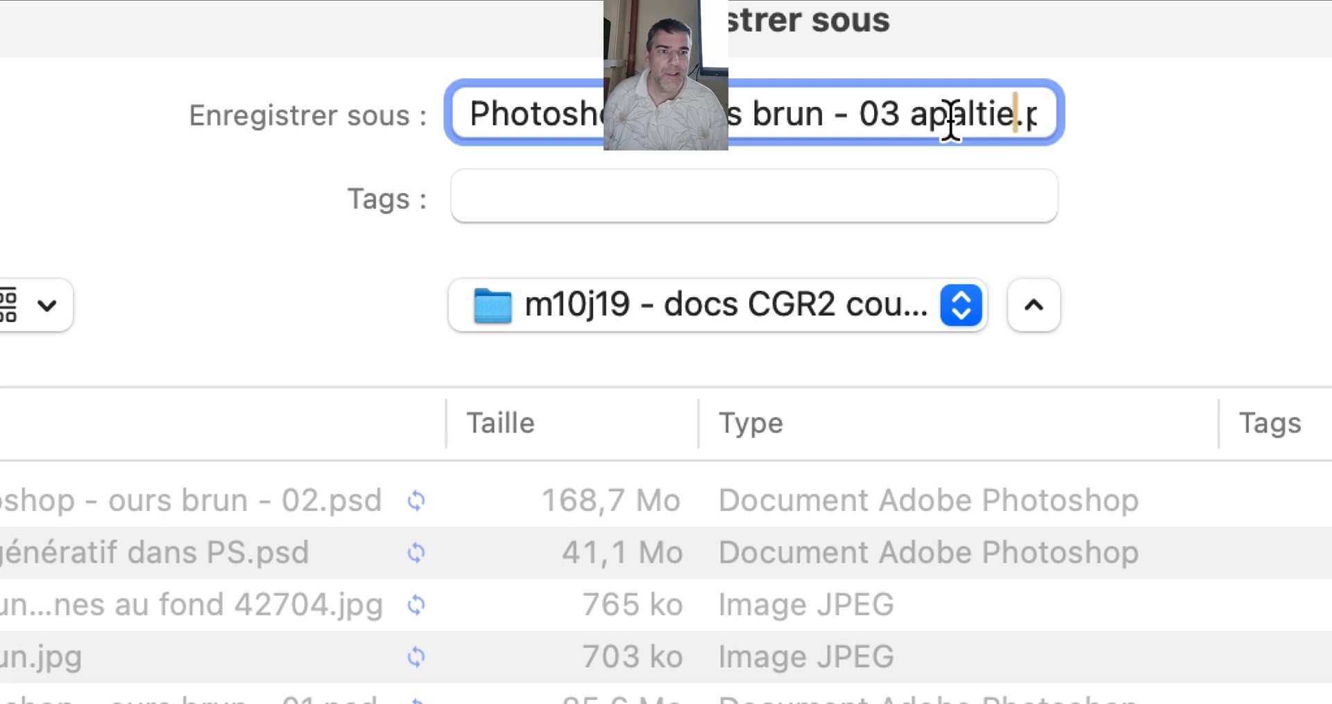
{"action": "key", "text": "BackSpace"}
{"action": "key", "text": "BackSpace"}
{"action": "key", "text": "BackSpace"}
{"action": "key", "text": "BackSpace"}
{"action": "key", "text": "BackSpace"}
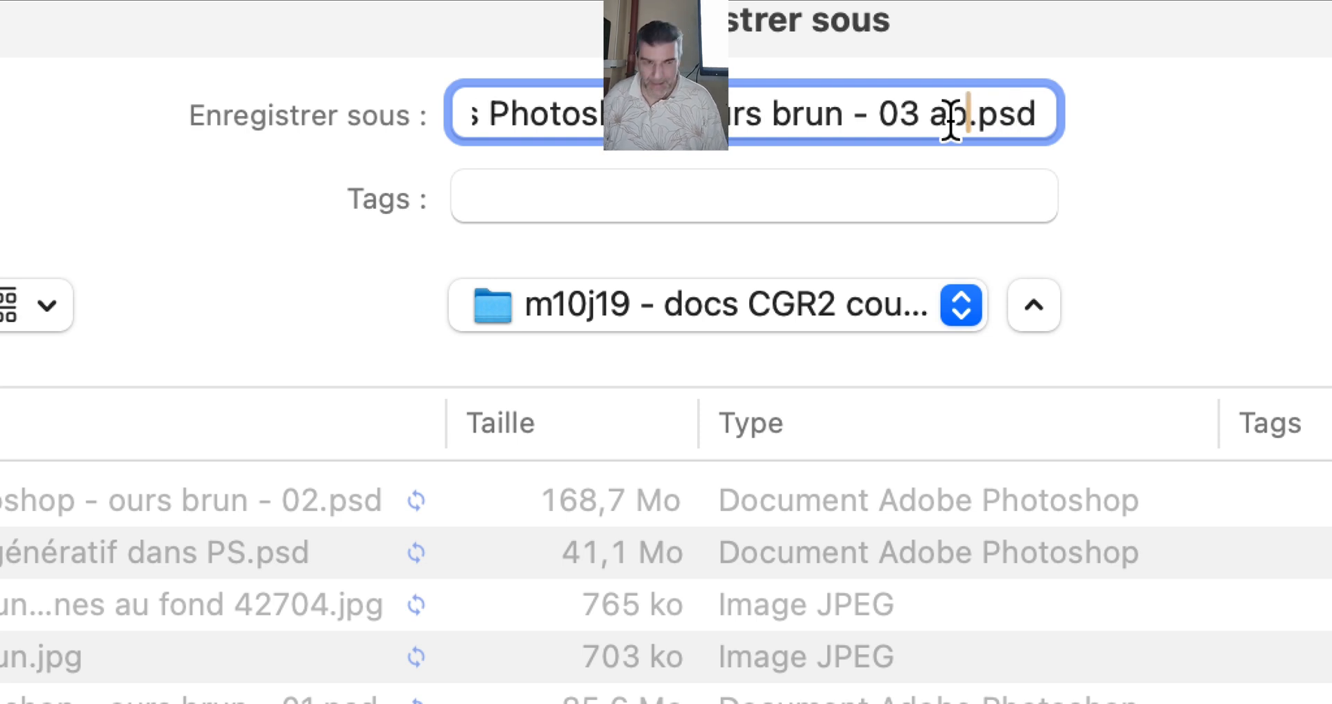
{"action": "type", "text": "latie"}
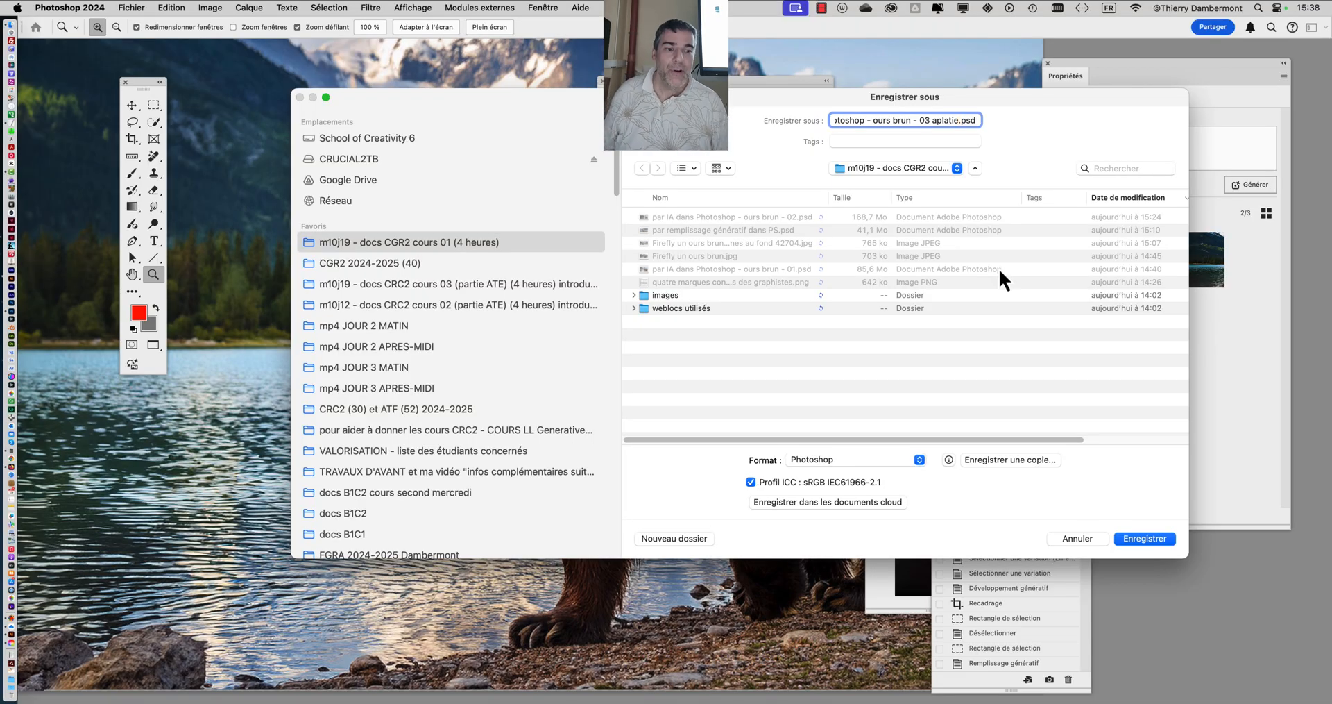
{"action": "left_click", "coordinate": [1143, 540]}
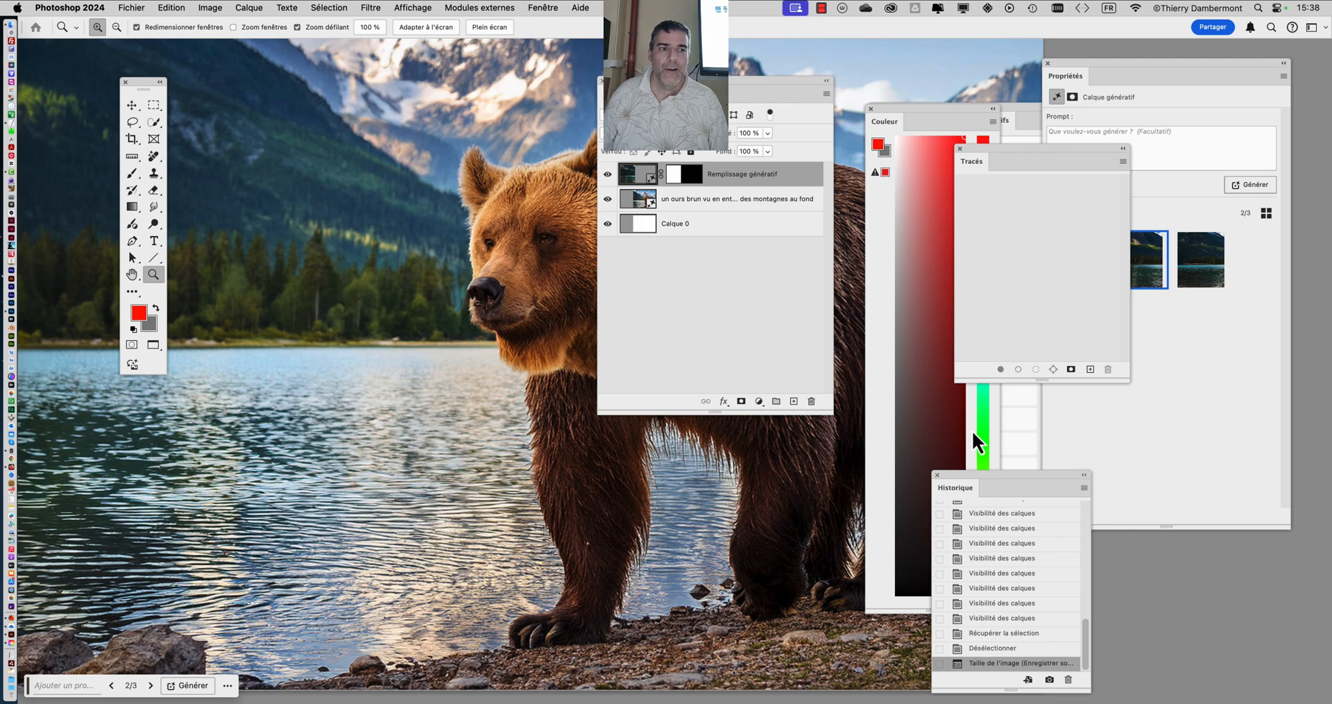
Step: Hide the floating panels, redisplay only the Layers panel and move it over the bear's hindquarters
{"action": "key", "text": "shift+Tab"}
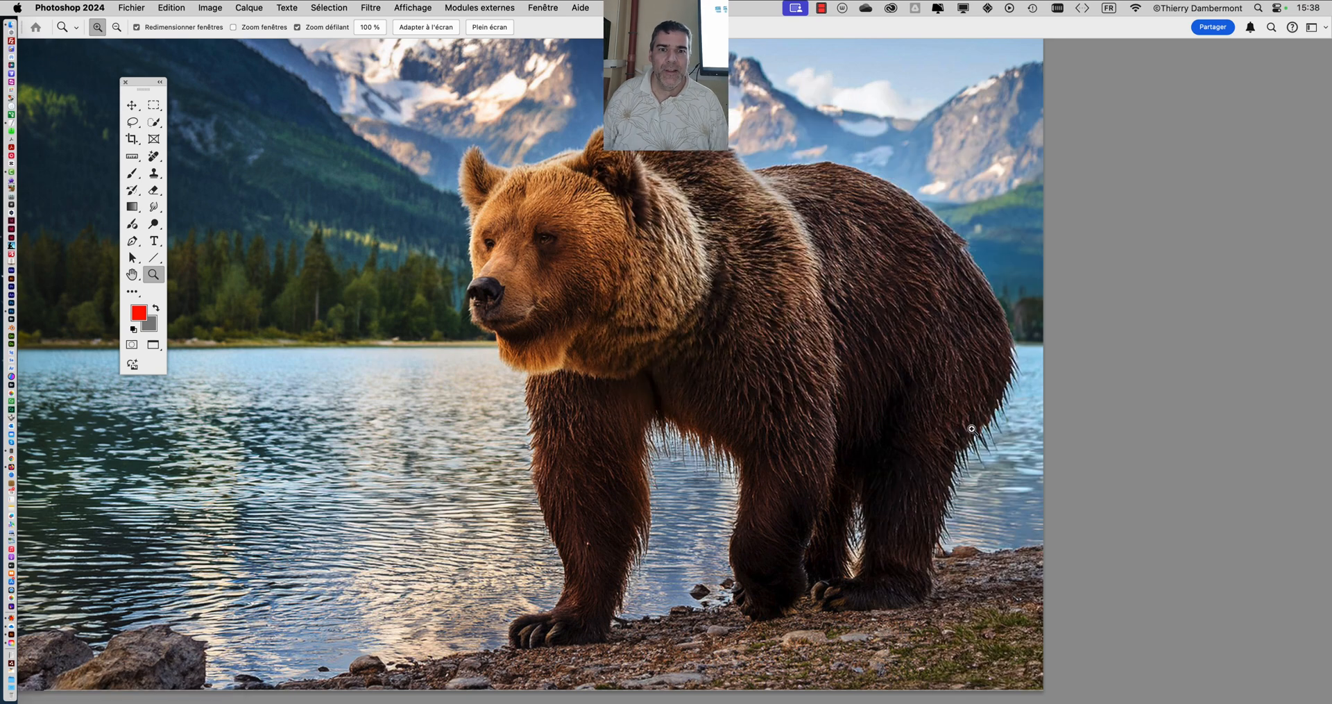
{"action": "left_click", "coordinate": [541, 8]}
{"action": "left_click", "coordinate": [929, 194]}
{"action": "key", "text": "F7"}
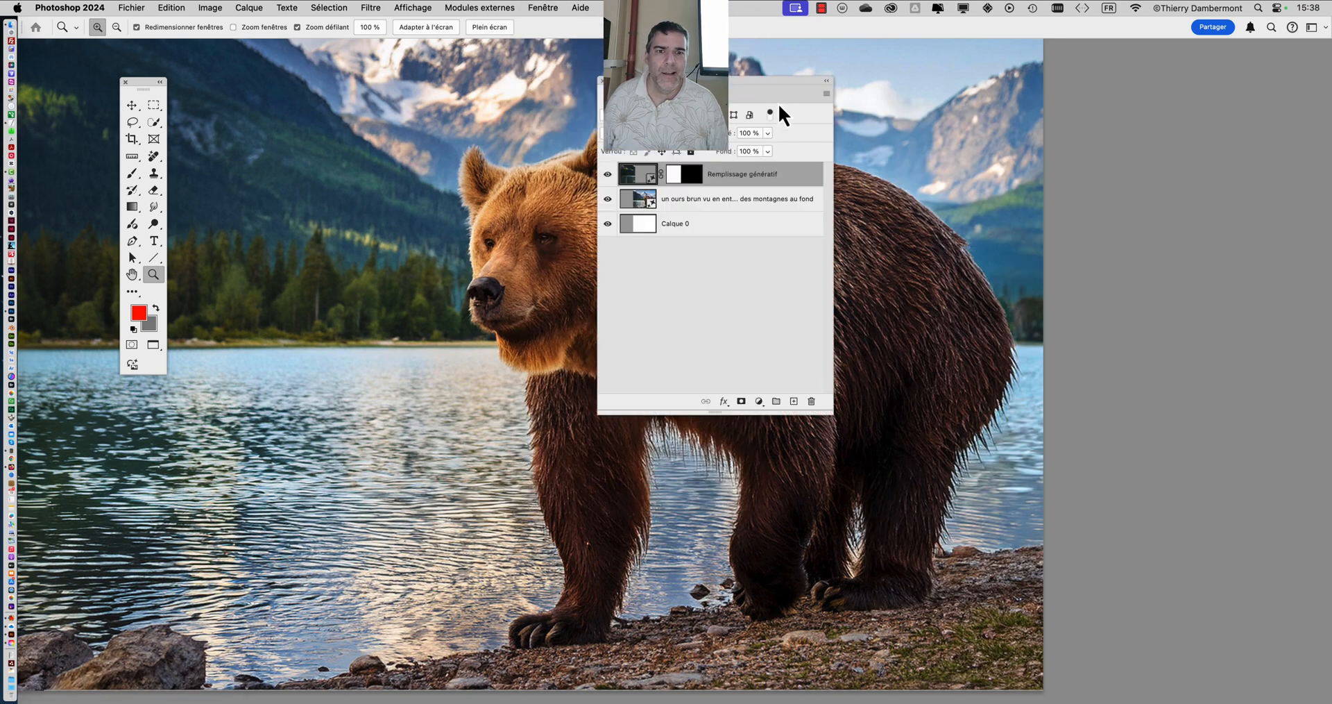
{"action": "left_click_drag", "start_coordinate": [770, 93], "coordinate": [1143, 109]}
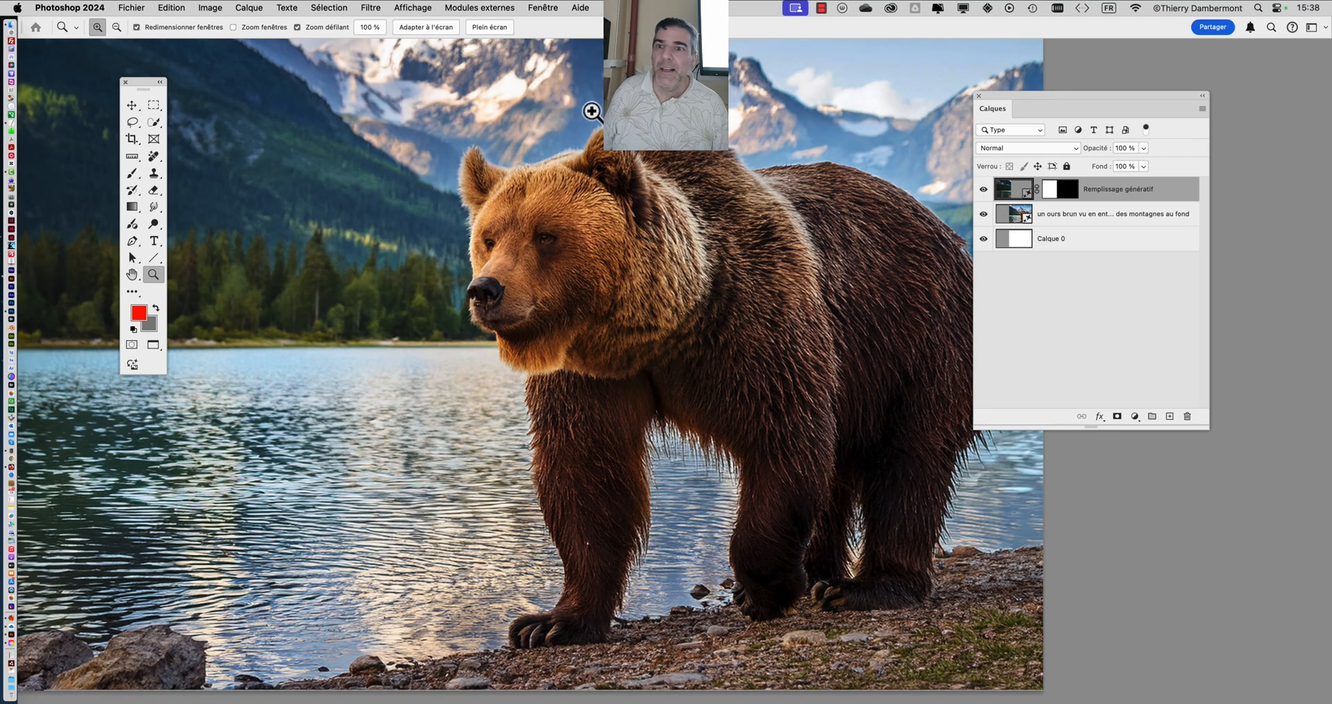
Step: Switch to the standard windowed screen mode, then reposition and widen the document window to fill most of the screen
{"action": "left_click", "coordinate": [248, 8]}
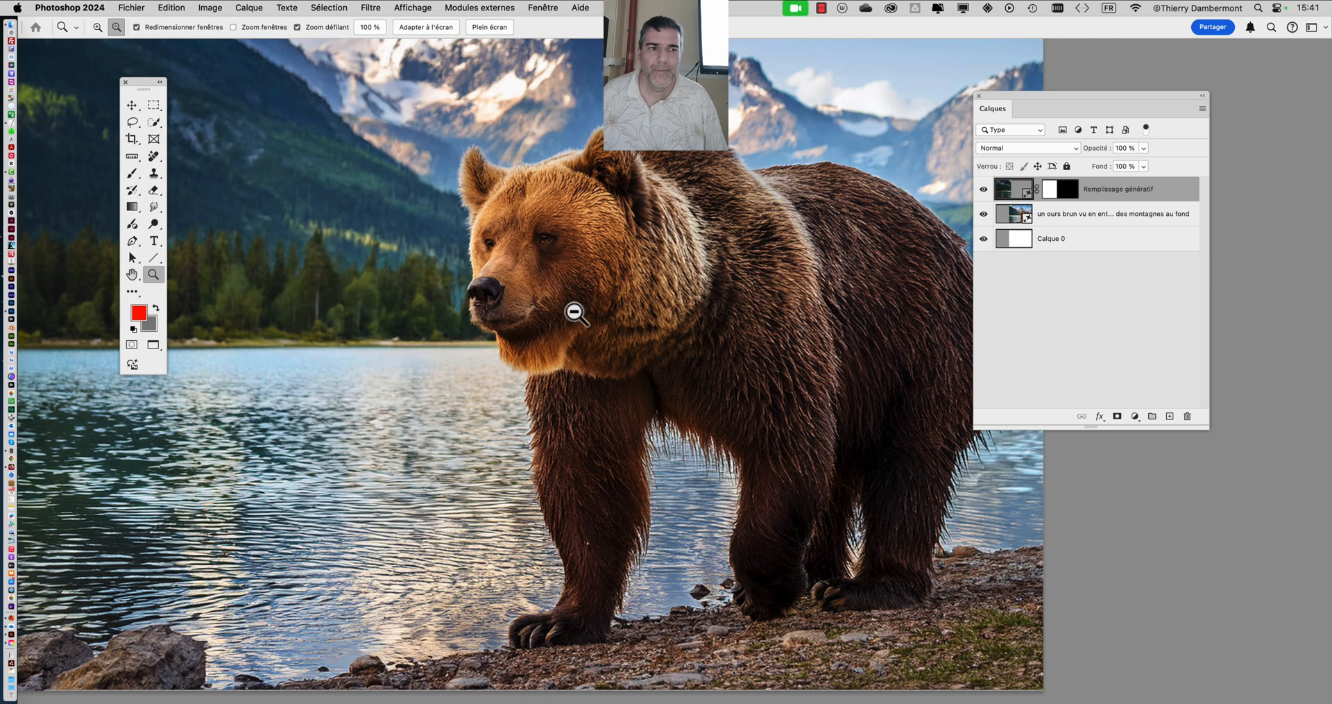
{"action": "left_click", "coordinate": [573, 310], "text": "alt"}
{"action": "left_click", "coordinate": [573, 313], "text": "alt"}
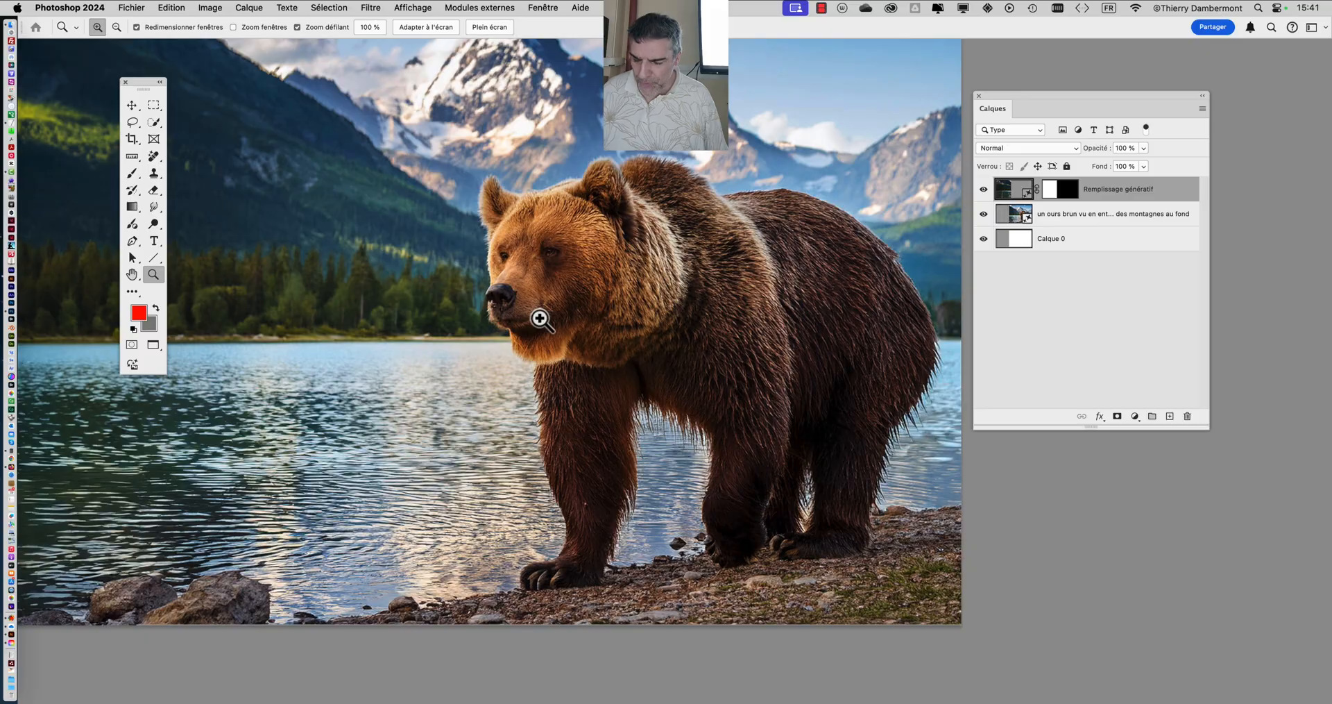
{"action": "key", "text": "f"}
{"action": "key", "text": "f"}
{"action": "key", "text": "f"}
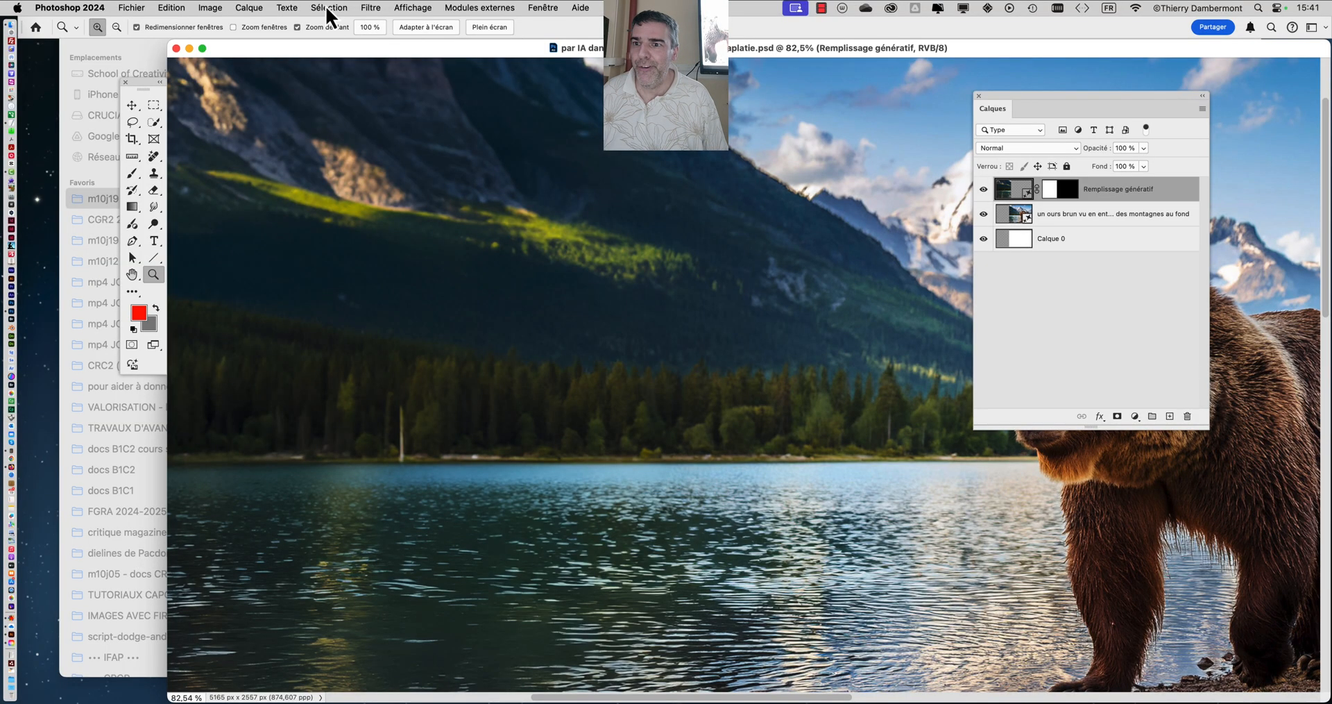
{"action": "left_click_drag", "start_coordinate": [258, 49], "coordinate": [134, 48]}
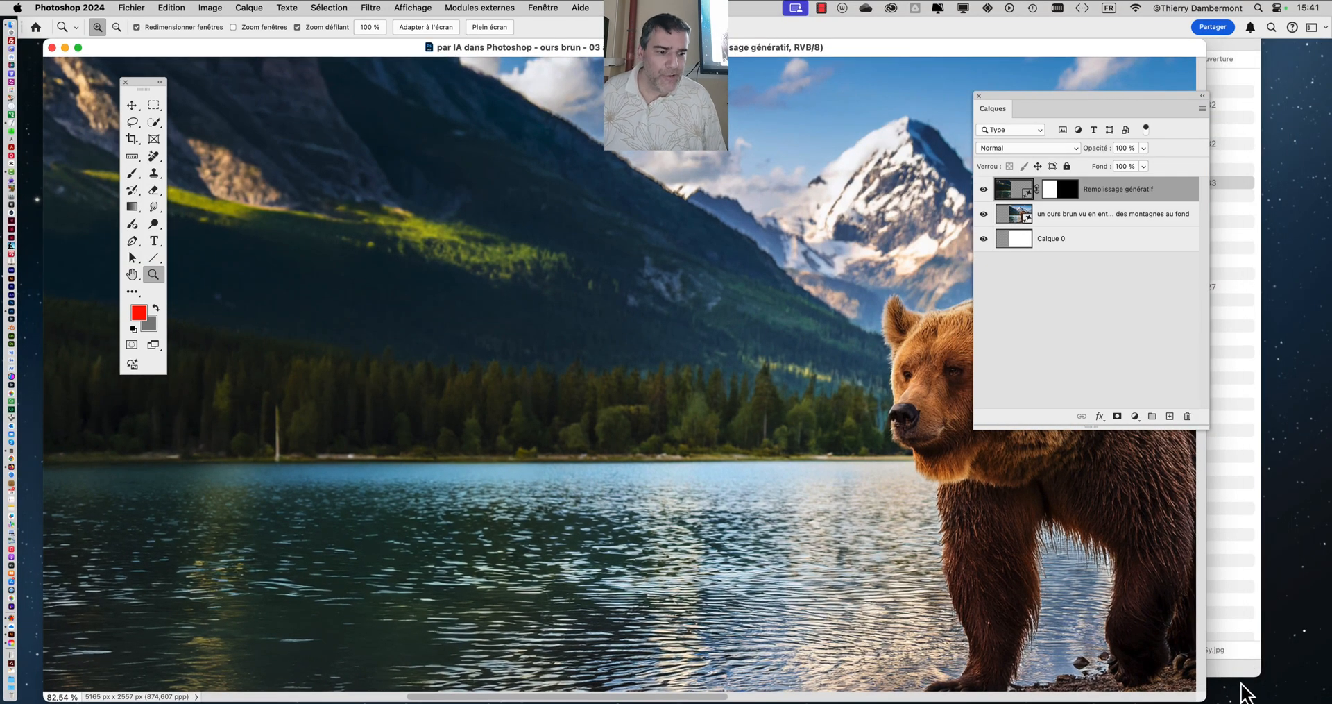
{"action": "left_click_drag", "start_coordinate": [1207, 694], "coordinate": [1315, 698]}
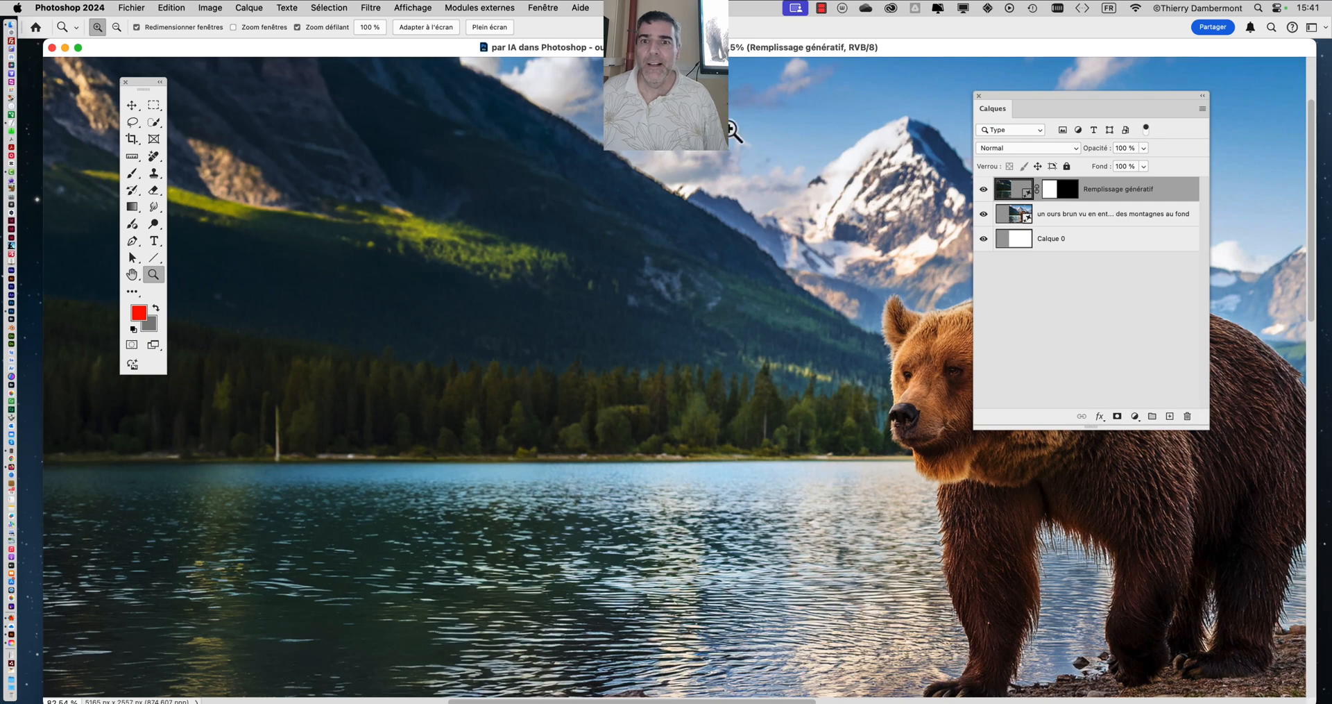
Step: Apply the Super Zoom neural filter to the generative fill layer with output to a new document, and hide the floating panels
{"action": "left_click", "coordinate": [373, 9]}
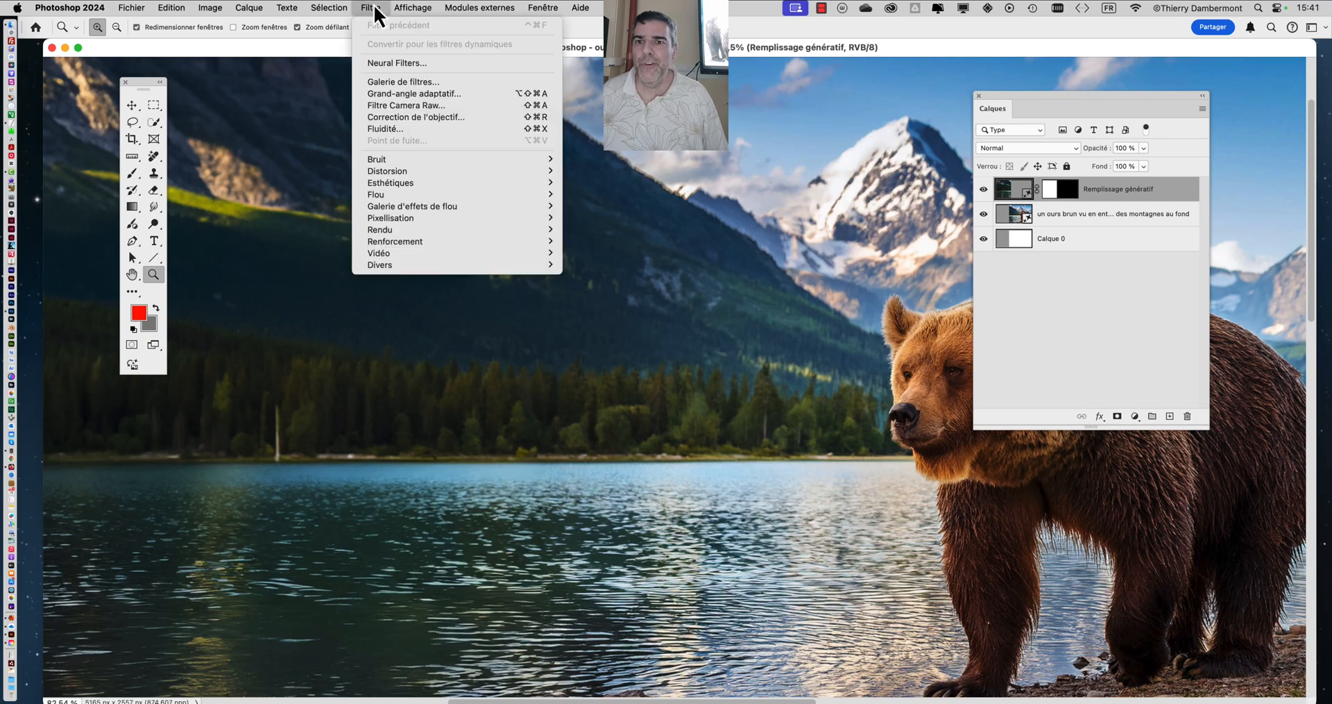
{"action": "left_click", "coordinate": [380, 64]}
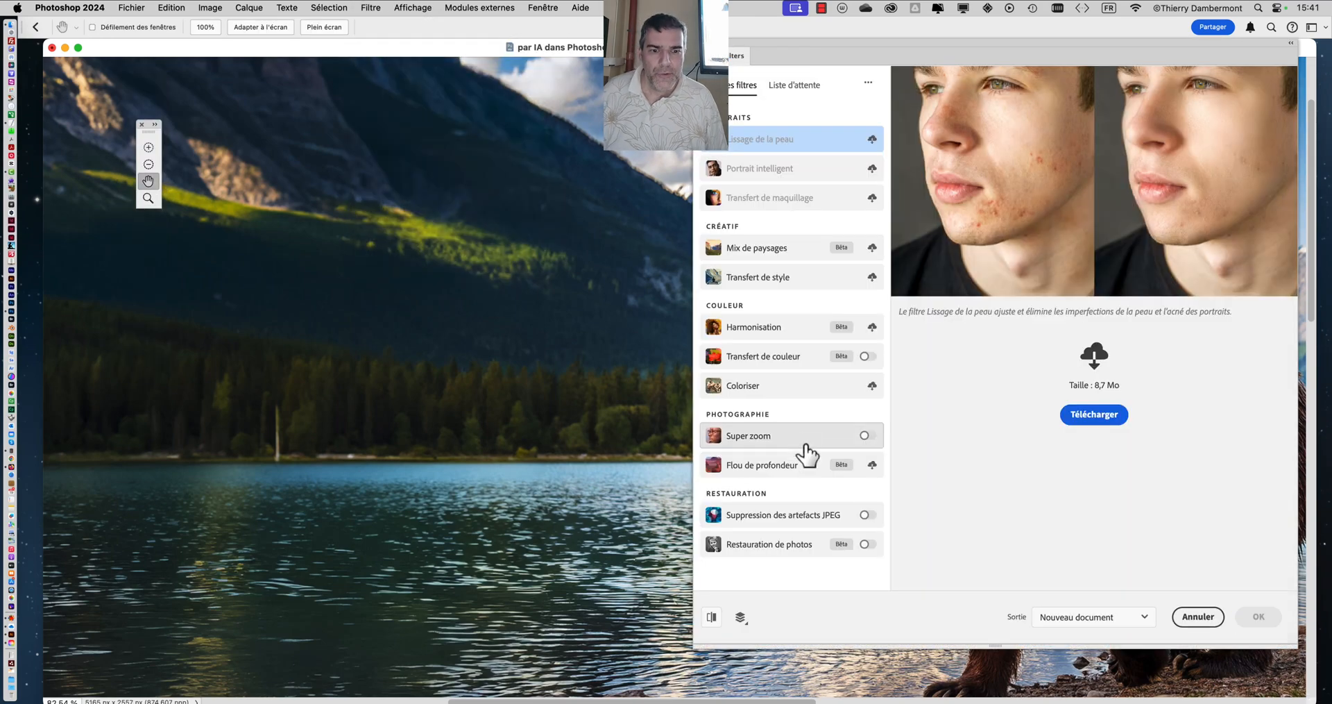
{"action": "left_click", "coordinate": [865, 438]}
{"action": "left_click", "coordinate": [1270, 618]}
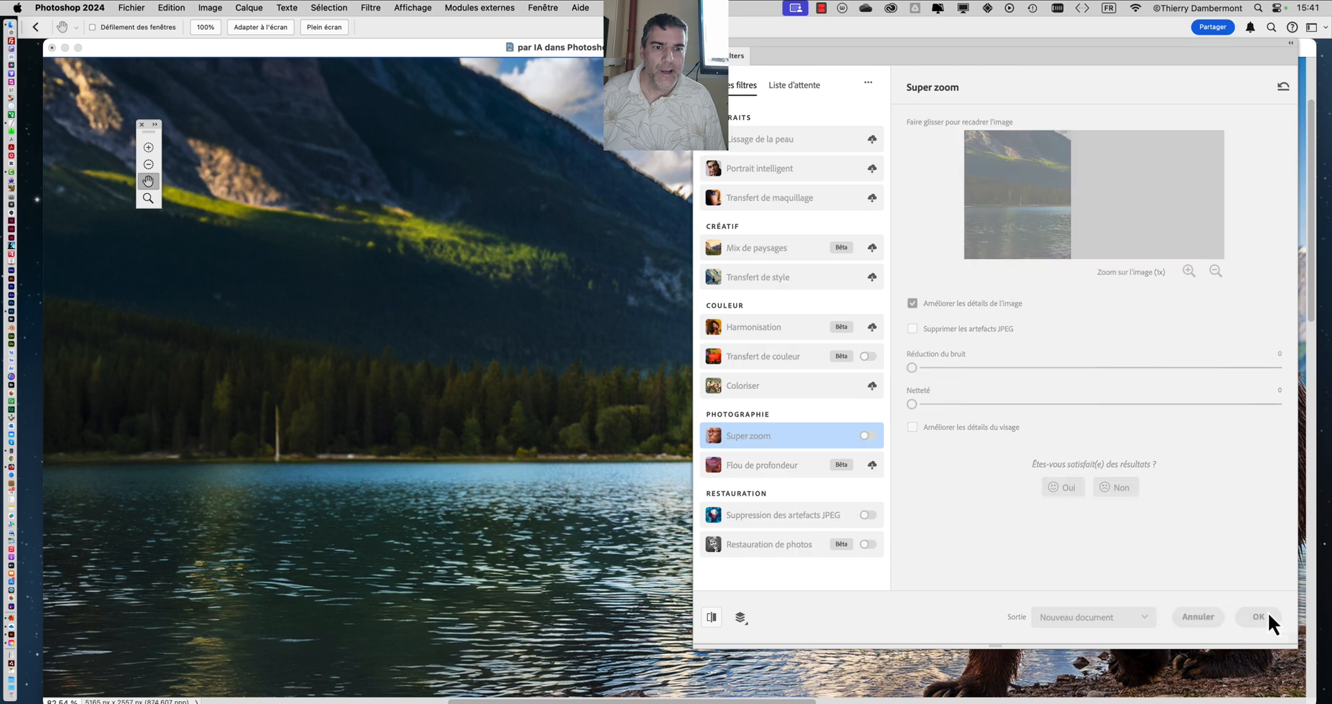
{"action": "left_click", "coordinate": [593, 292], "text": "alt"}
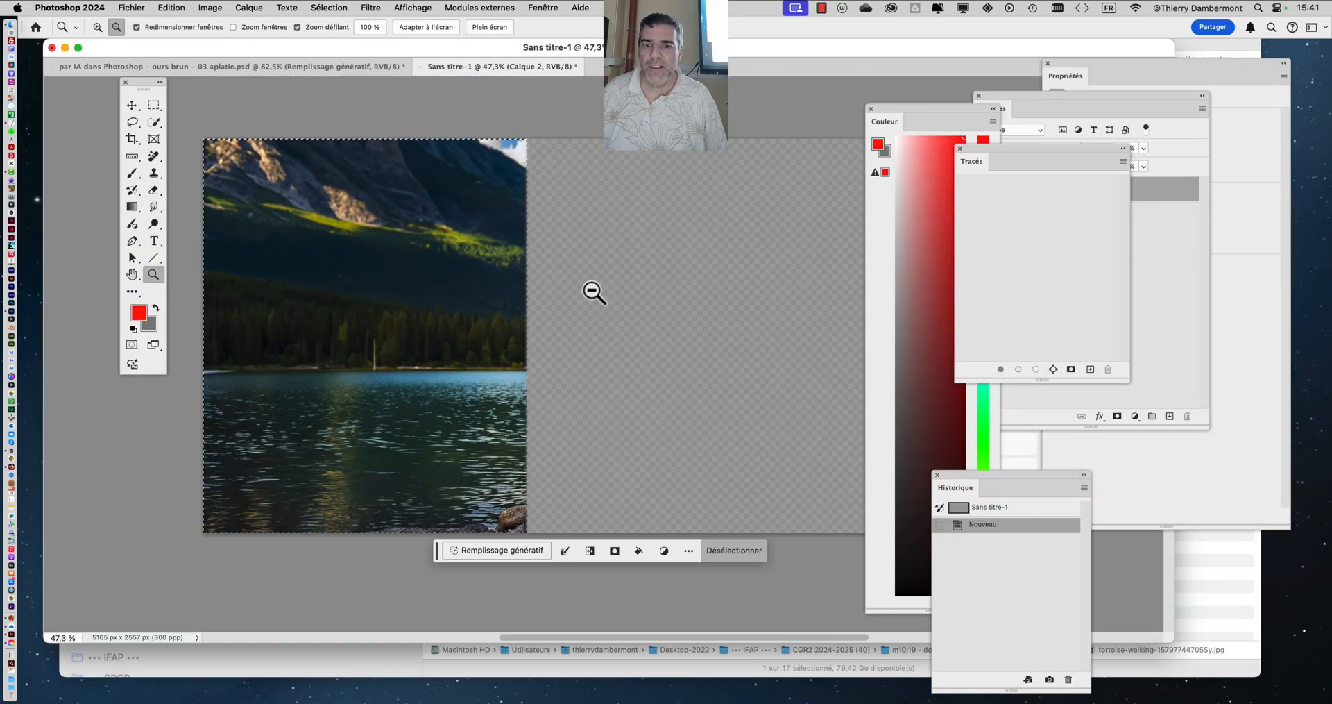
{"action": "scroll", "coordinate": [592, 291], "scroll_direction": "down", "scroll_amount": 2}
{"action": "key", "text": "shift+Tab"}
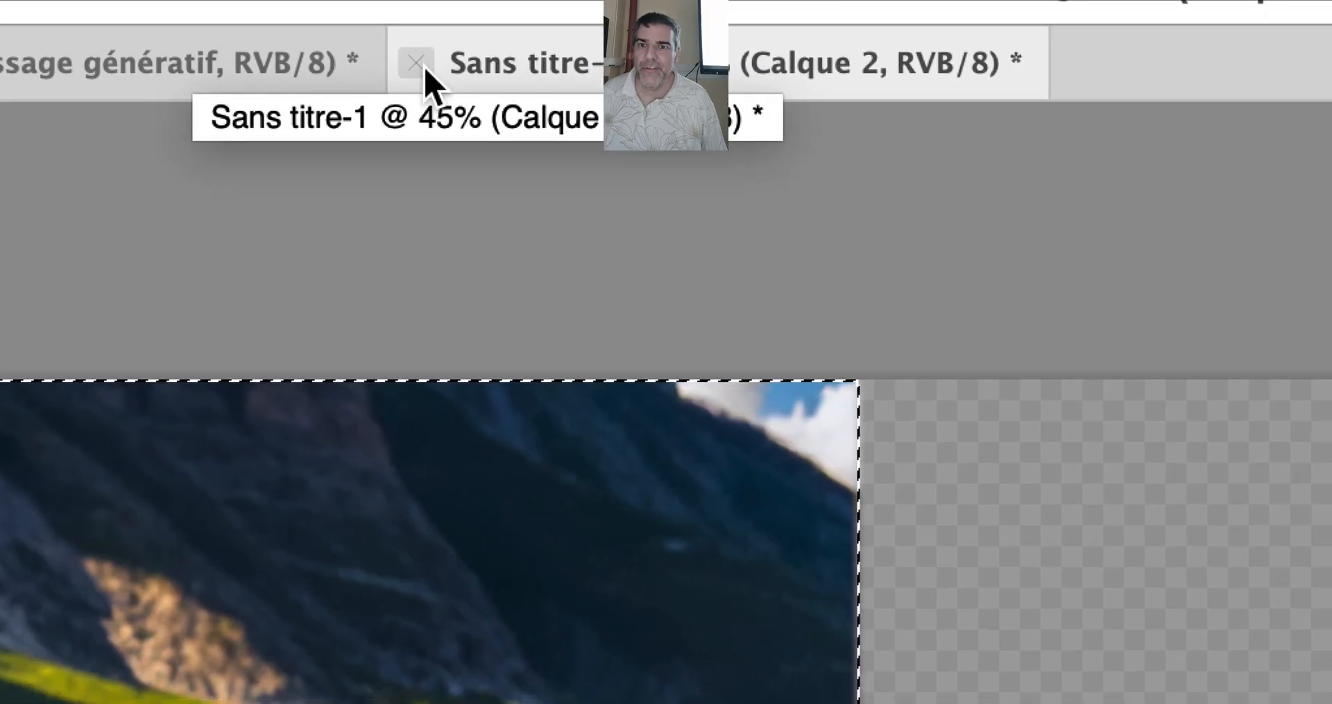
Step: Keep the untitled filter result open, return to the "ours brun - 03 aplatie.psd" document and redisplay its Layers panel
{"action": "left_click", "coordinate": [417, 64]}
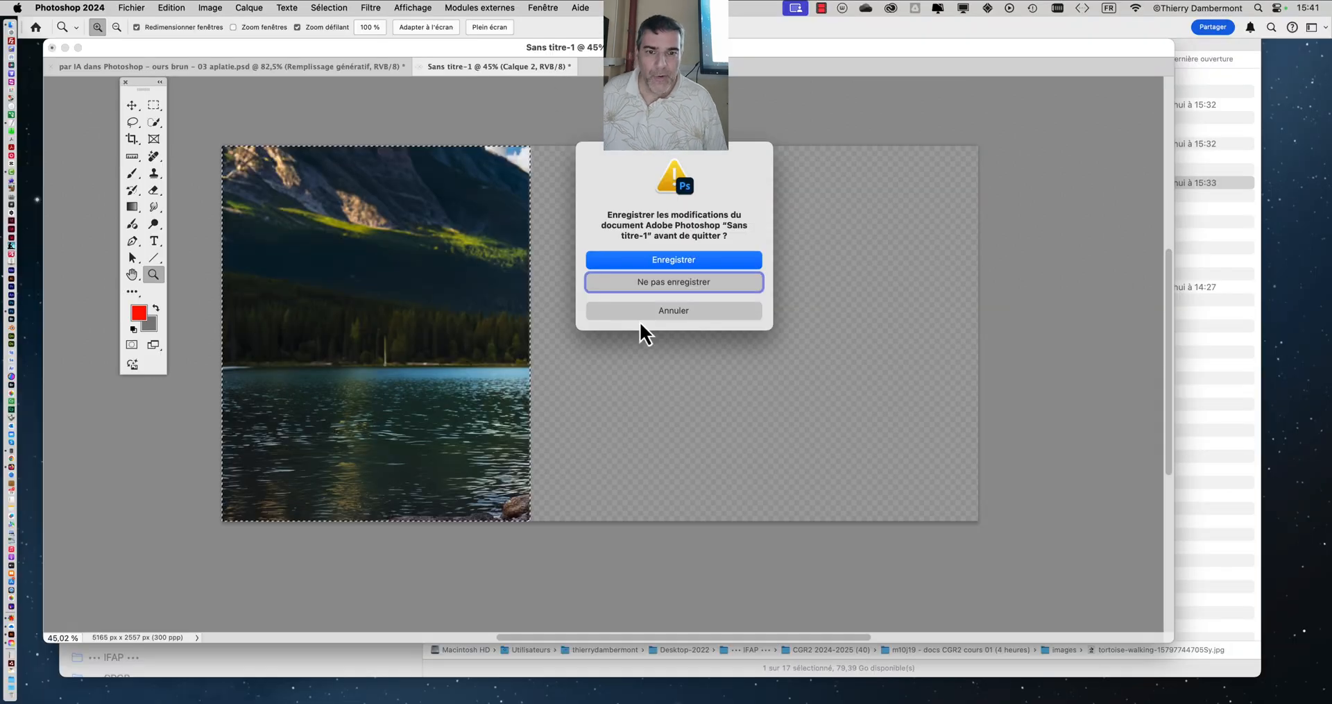
{"action": "left_click", "coordinate": [670, 309]}
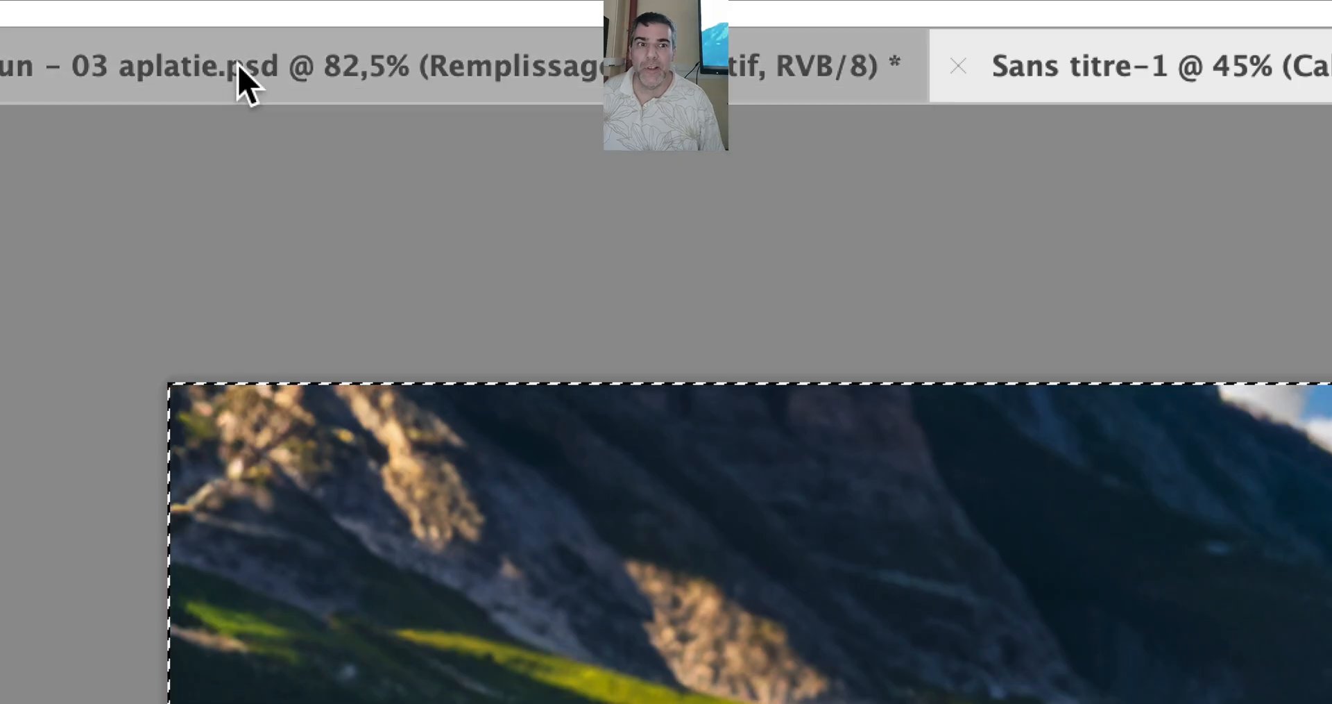
{"action": "left_click", "coordinate": [238, 66]}
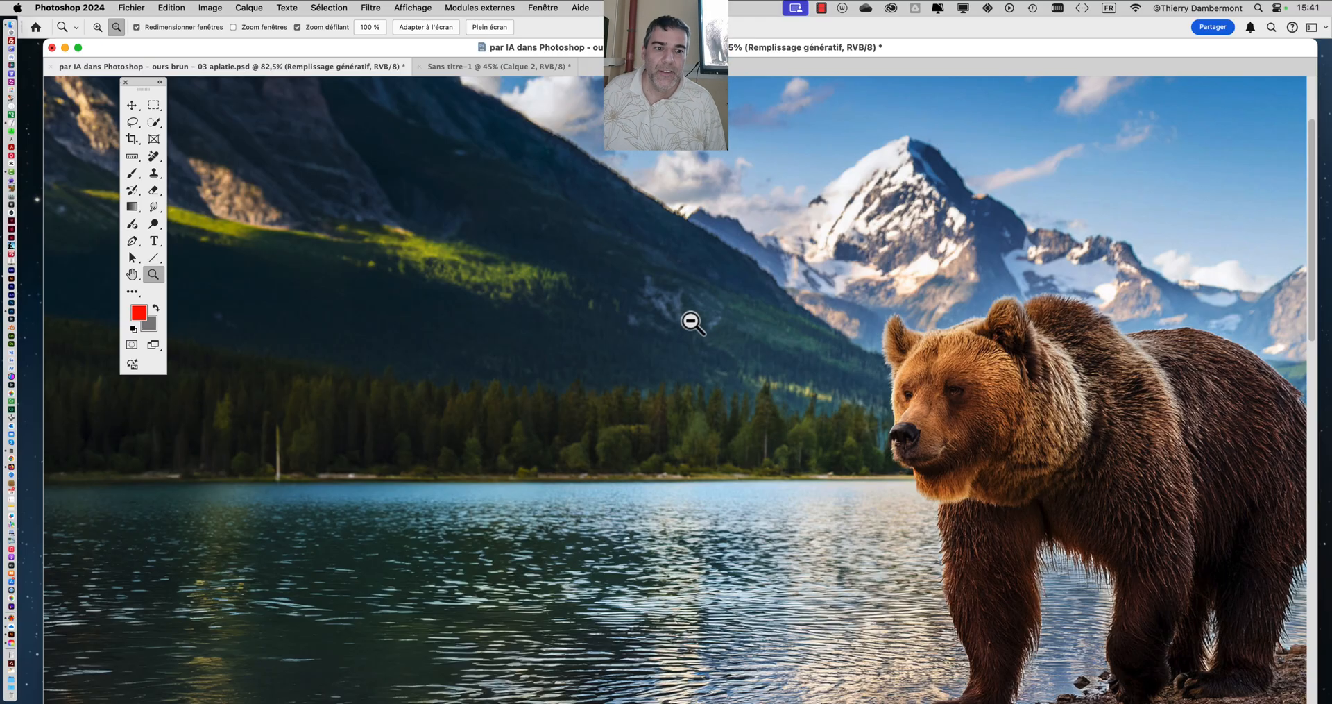
{"action": "key", "text": "super+0"}
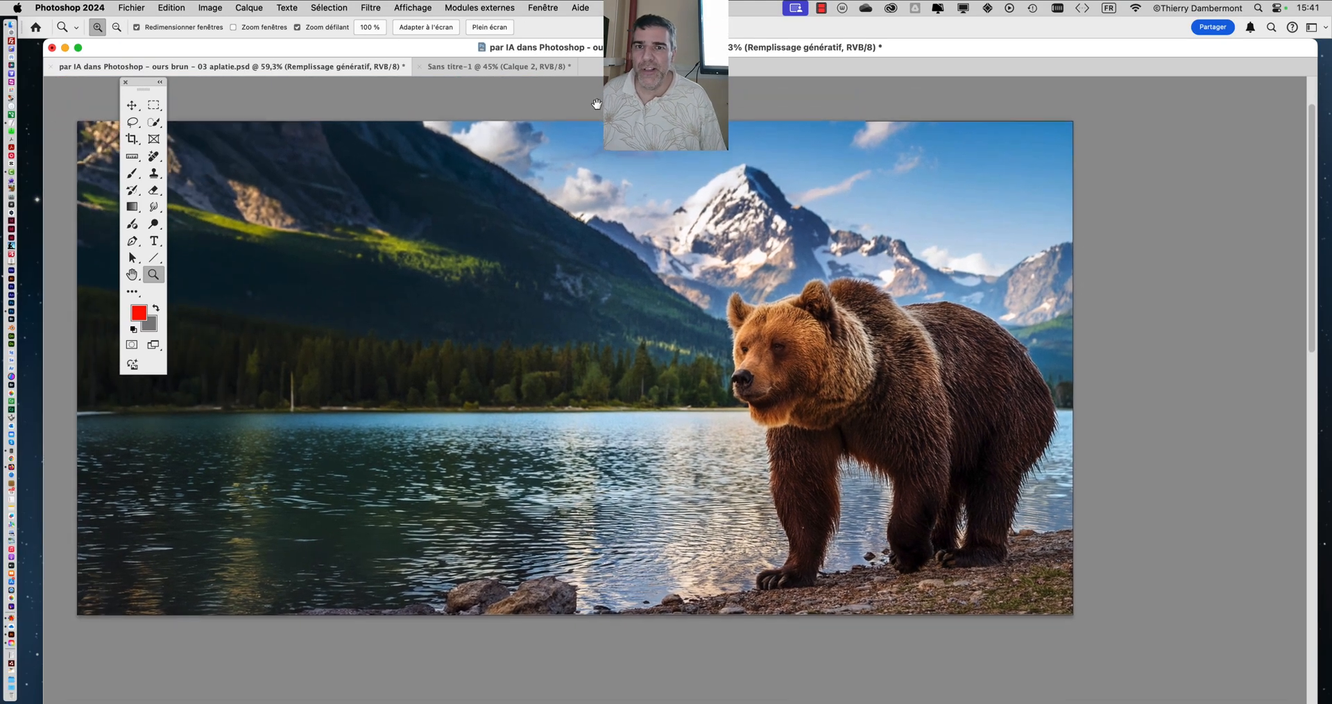
{"action": "left_click", "coordinate": [541, 8]}
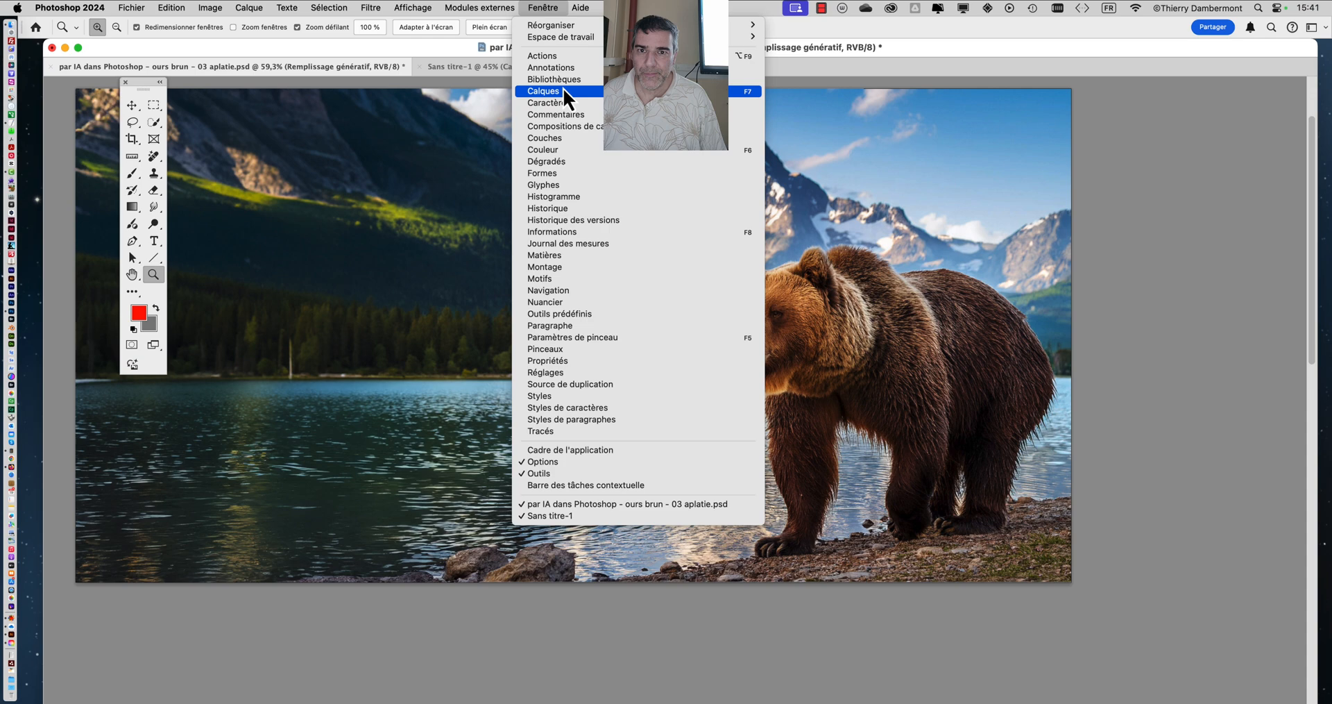
{"action": "left_click", "coordinate": [543, 91]}
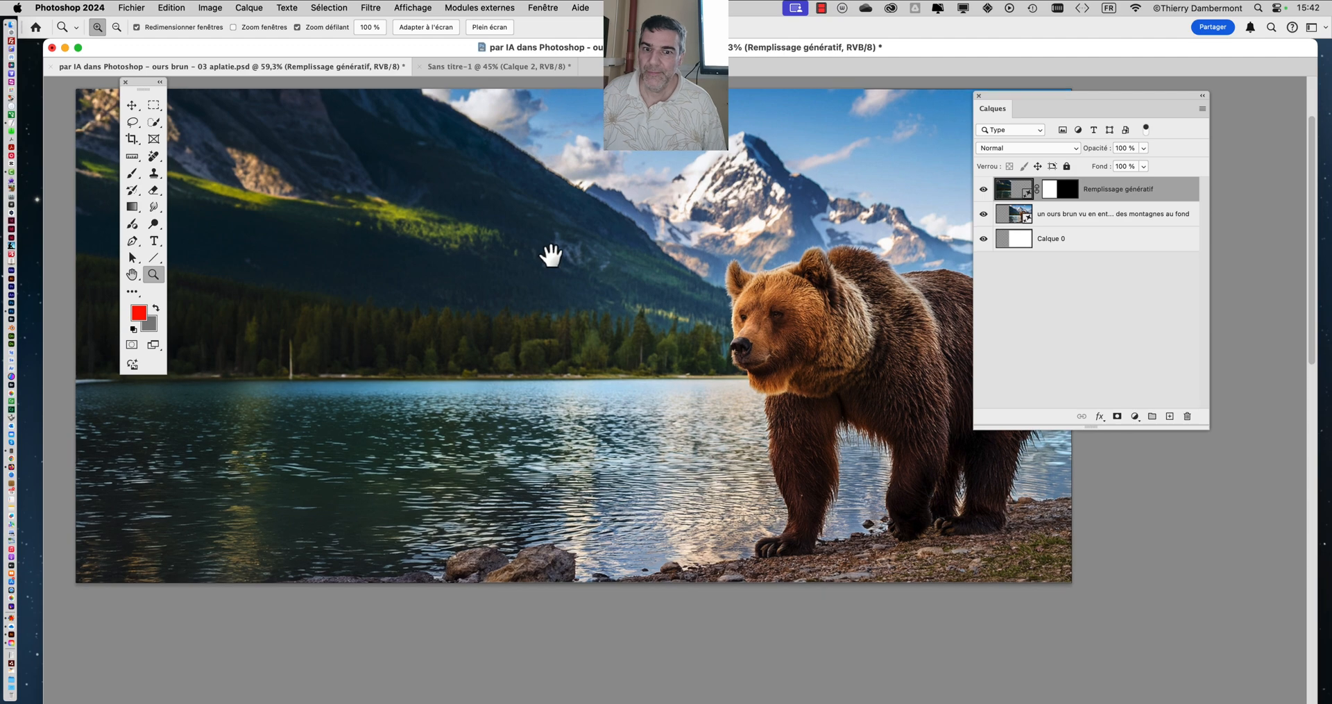
Step: Flatten the bear image's three layers into a single background layer and save the document
{"action": "left_click_drag", "start_coordinate": [550, 255], "coordinate": [638, 276]}
{"action": "scroll", "coordinate": [637, 277], "scroll_direction": "down", "scroll_amount": 10}
{"action": "scroll", "coordinate": [637, 276], "scroll_direction": "up", "scroll_amount": 5}
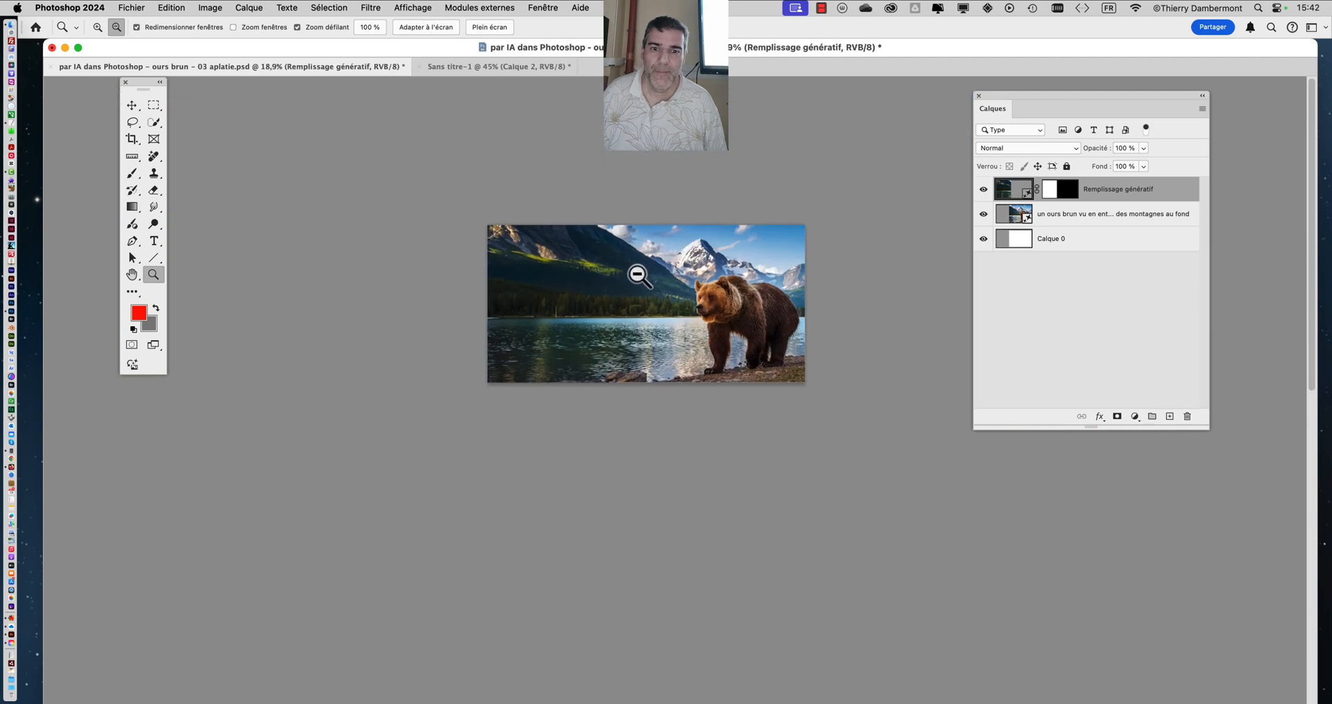
{"action": "left_click_drag", "start_coordinate": [631, 274], "coordinate": [546, 274]}
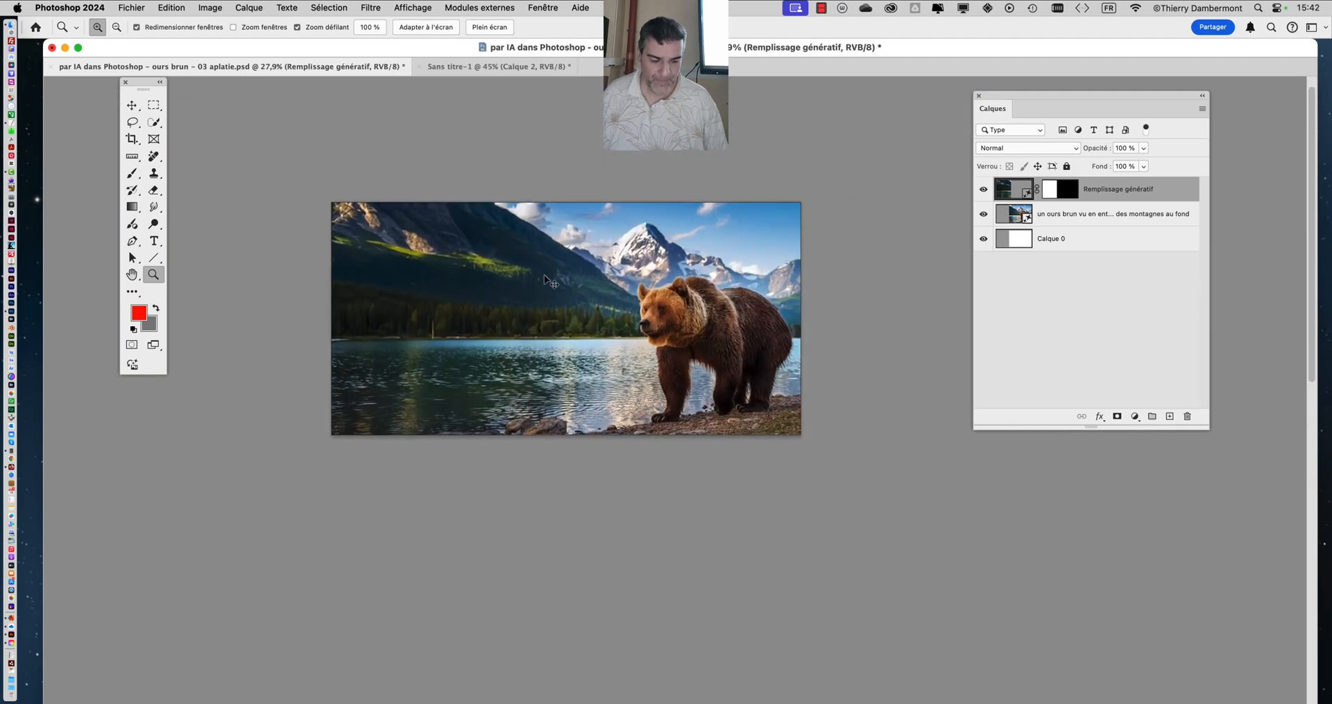
{"action": "scroll", "coordinate": [614, 301], "scroll_direction": "up", "scroll_amount": 2}
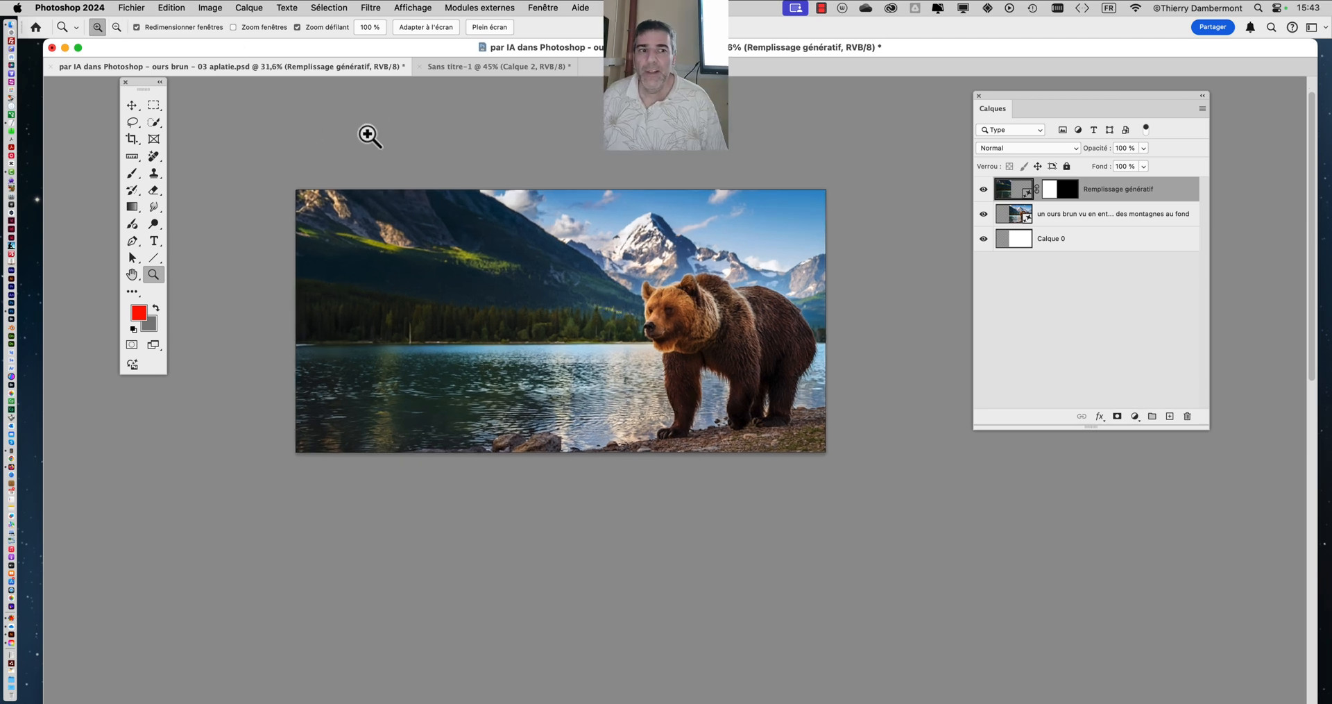
{"action": "left_click", "coordinate": [250, 11]}
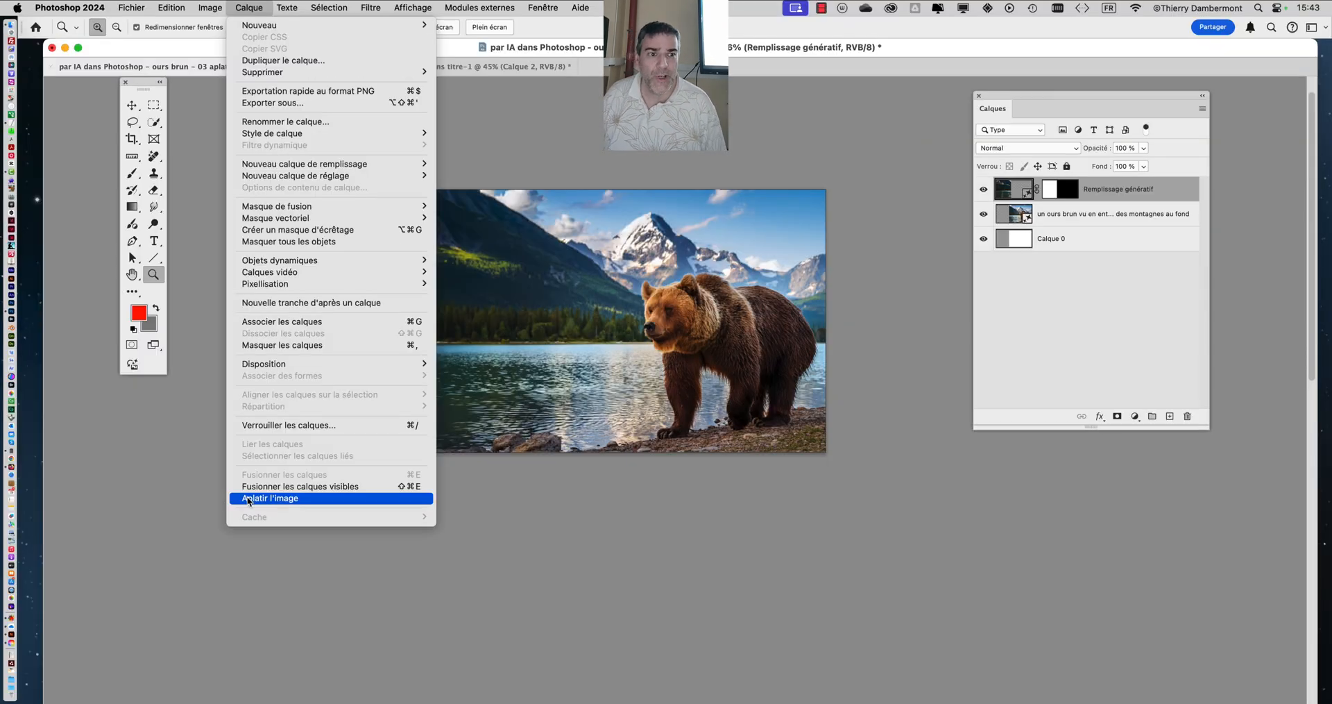
{"action": "left_click", "coordinate": [249, 499]}
{"action": "key", "text": "alt"}
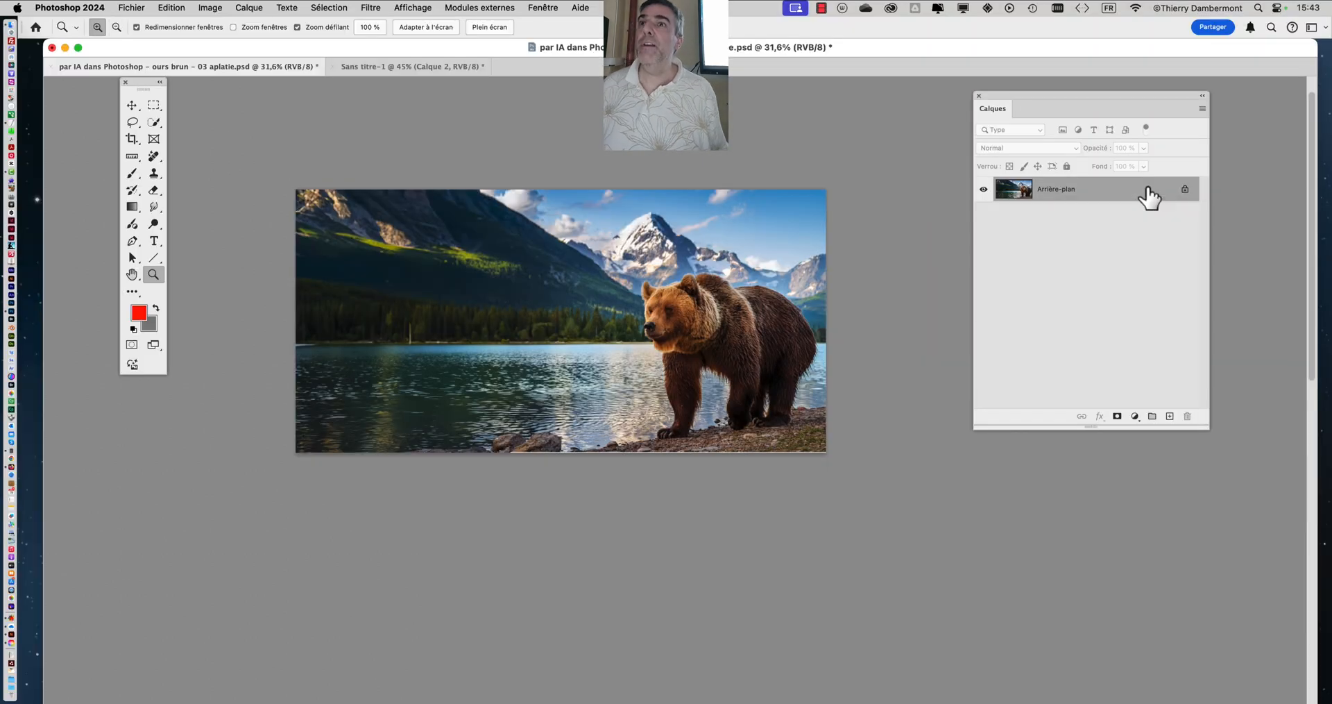
{"action": "left_click", "coordinate": [131, 8]}
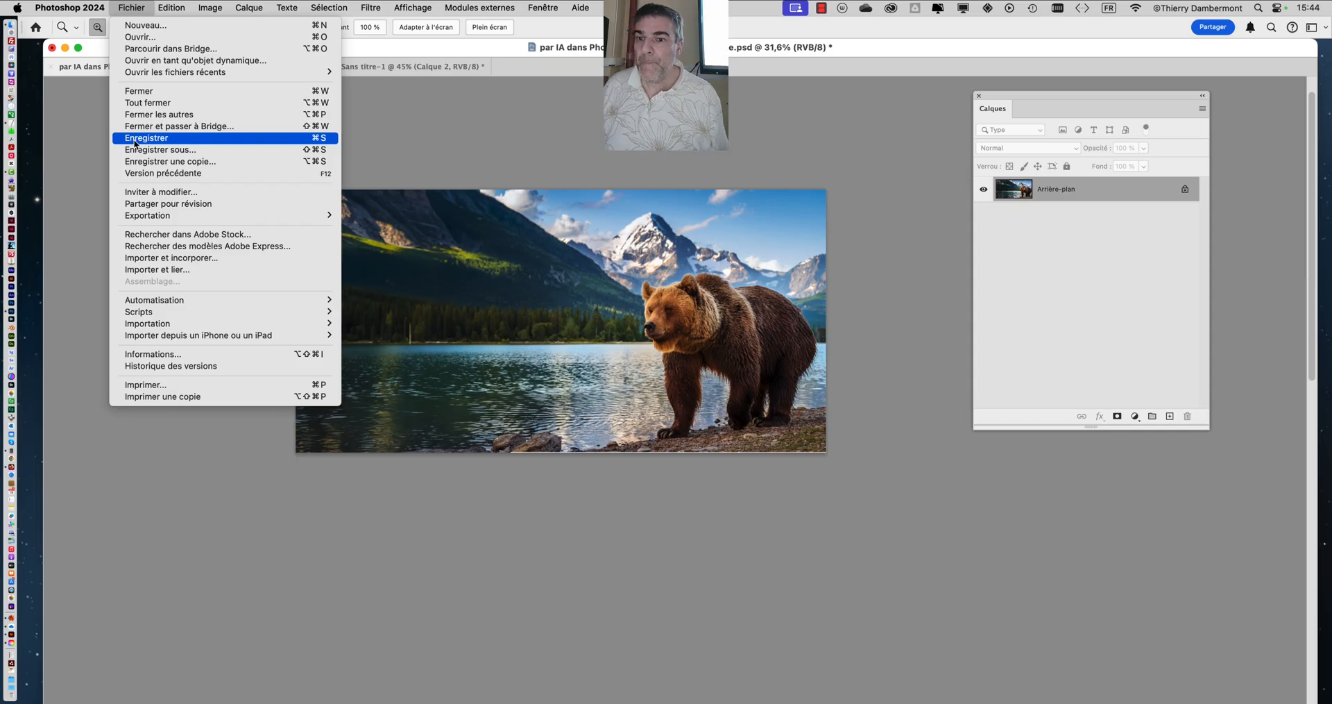
{"action": "left_click", "coordinate": [135, 144]}
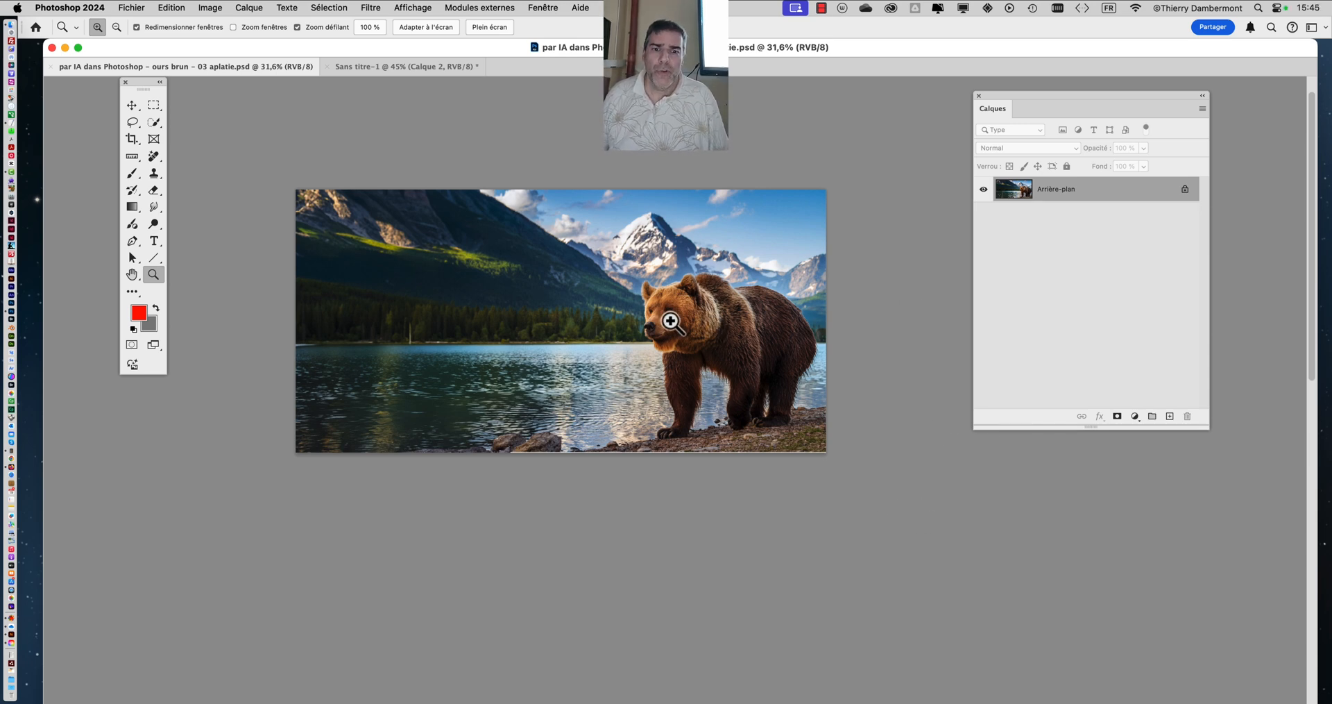
Step: Switch to full screen mode with the menu bar, enlarge the bear's head and move the Tools panel clear of it
{"action": "left_click", "coordinate": [668, 308]}
{"action": "key", "text": "f"}
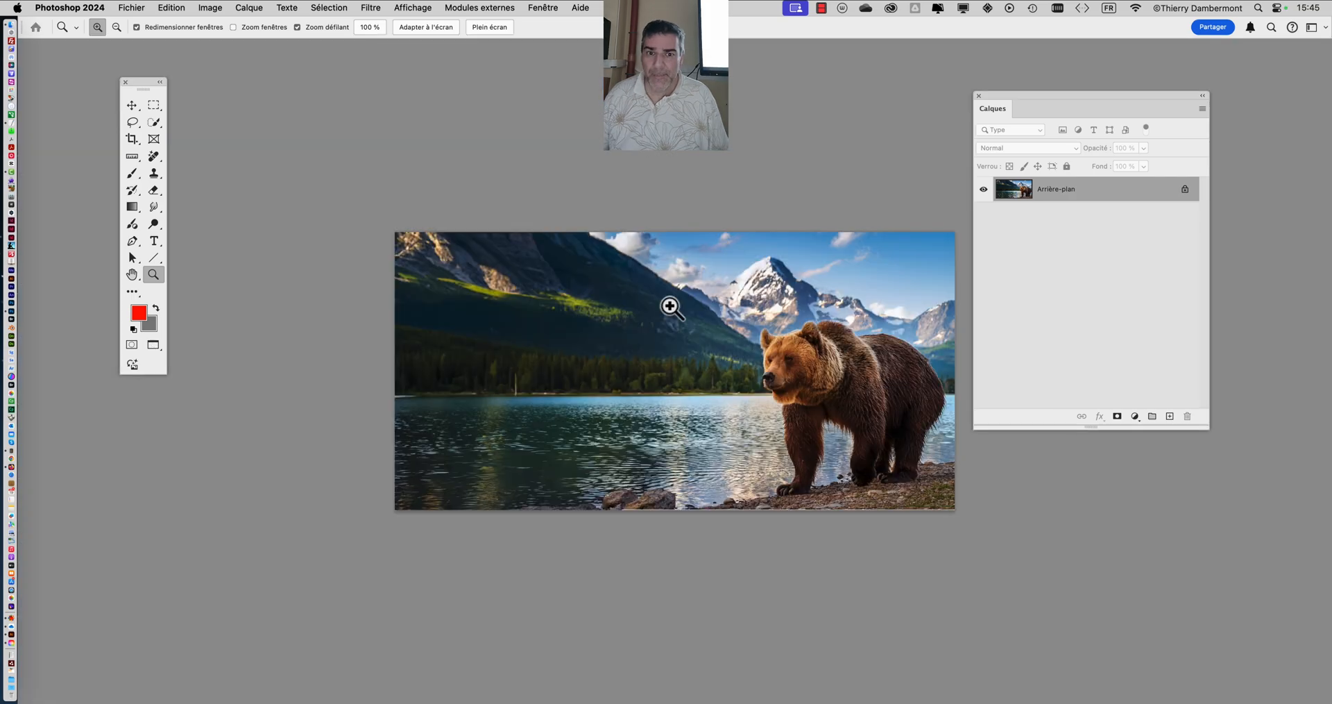
{"action": "left_click", "coordinate": [807, 366]}
{"action": "left_click", "coordinate": [807, 366]}
{"action": "left_click", "coordinate": [805, 365]}
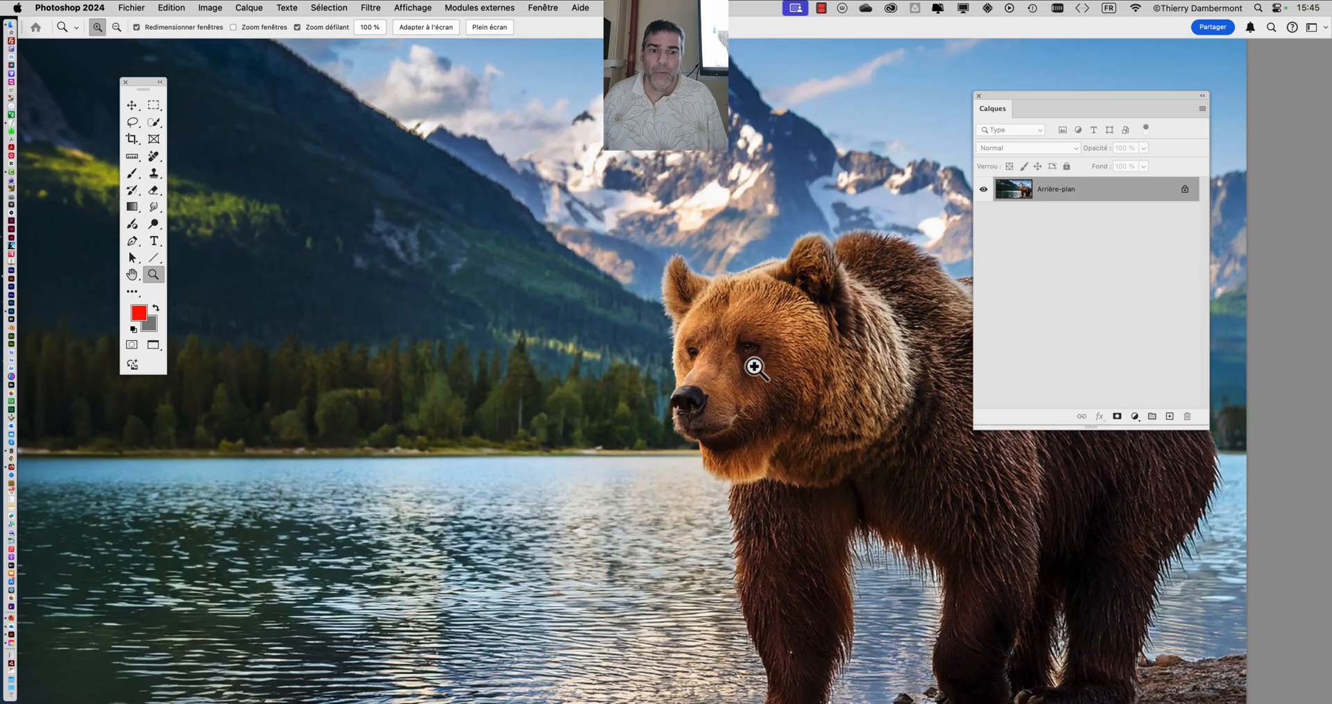
{"action": "left_click", "coordinate": [753, 366]}
{"action": "left_click_drag", "start_coordinate": [584, 358], "coordinate": [306, 318]}
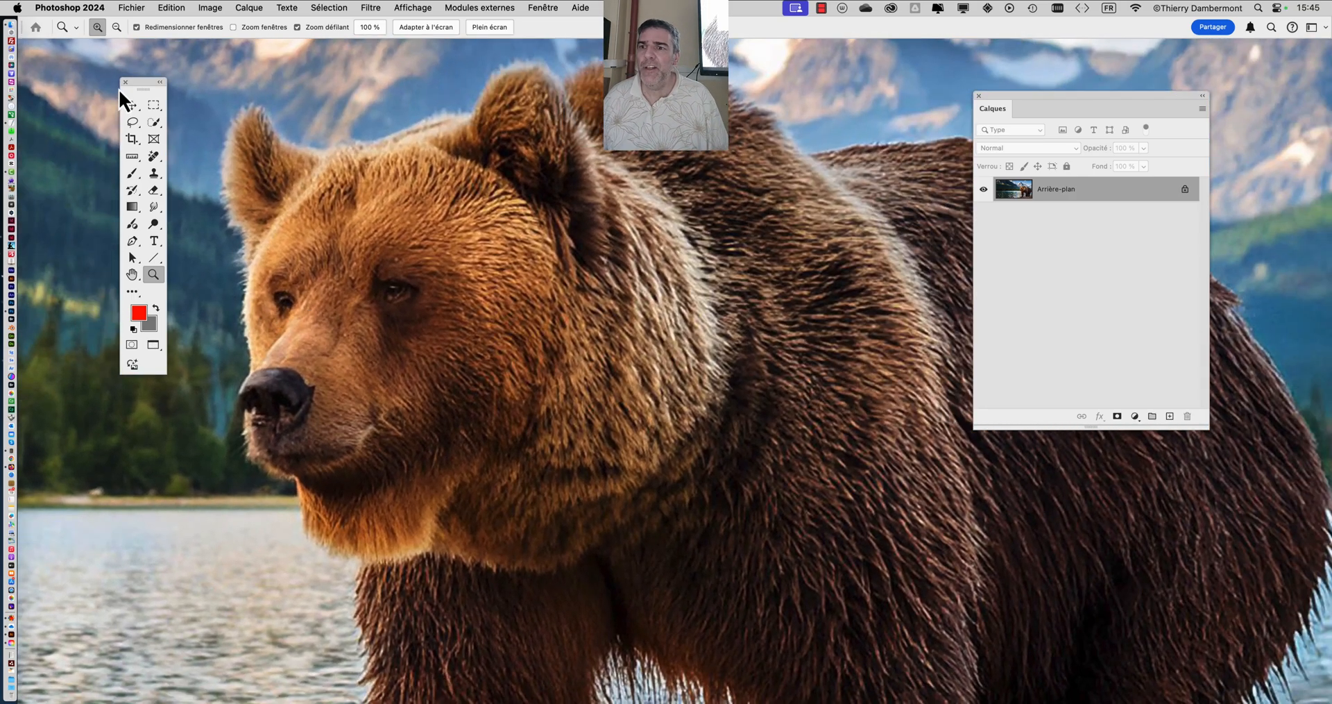
{"action": "left_click_drag", "start_coordinate": [118, 81], "coordinate": [42, 65]}
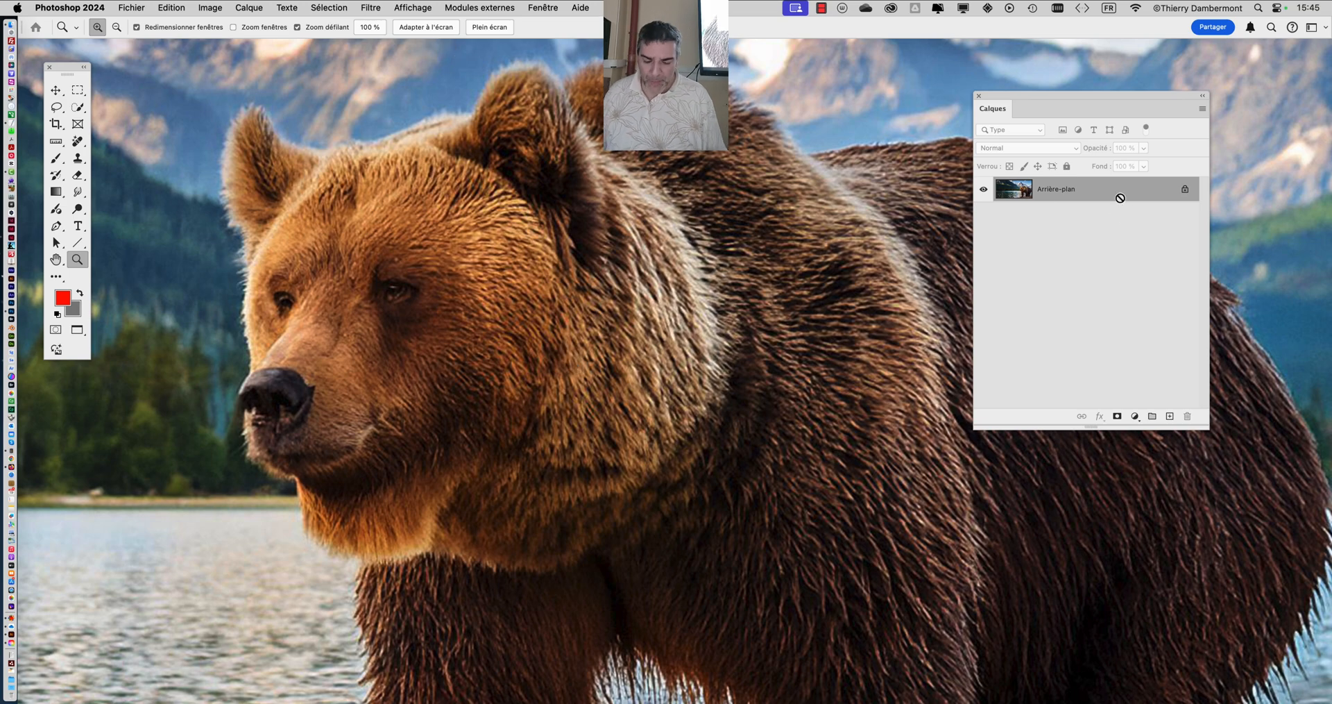
{"action": "key", "text": "alt+super+8"}
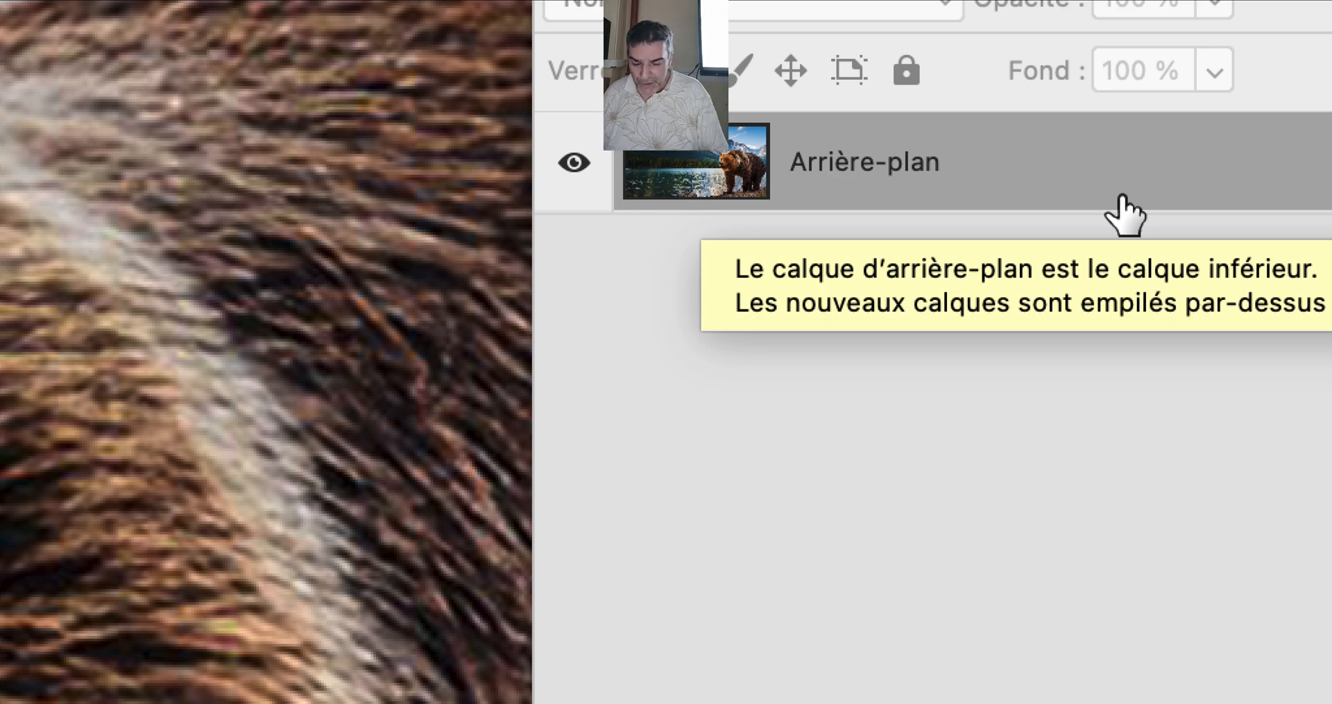
{"action": "key", "text": "alt+super+8"}
Step: Try reapplying the last neural filter directly to the flattened image, and close the resulting document without saving
{"action": "left_click", "coordinate": [380, 7]}
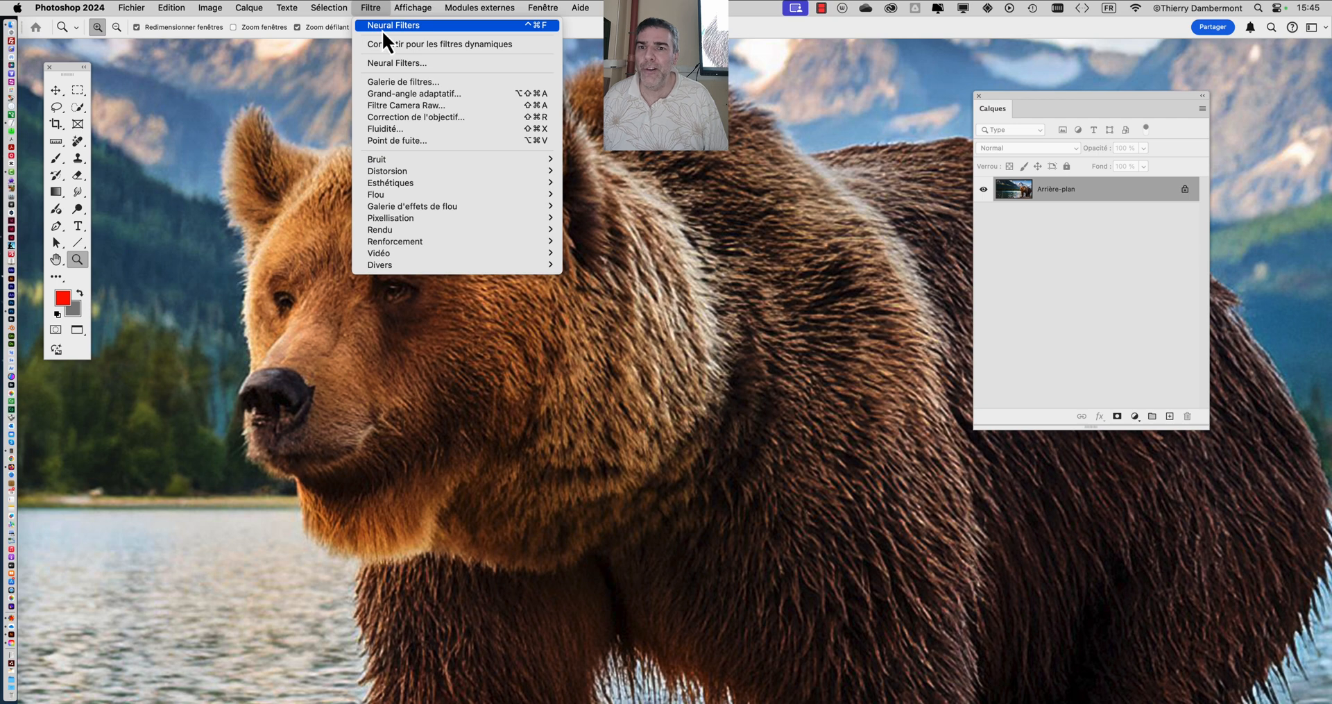
{"action": "left_click", "coordinate": [383, 31]}
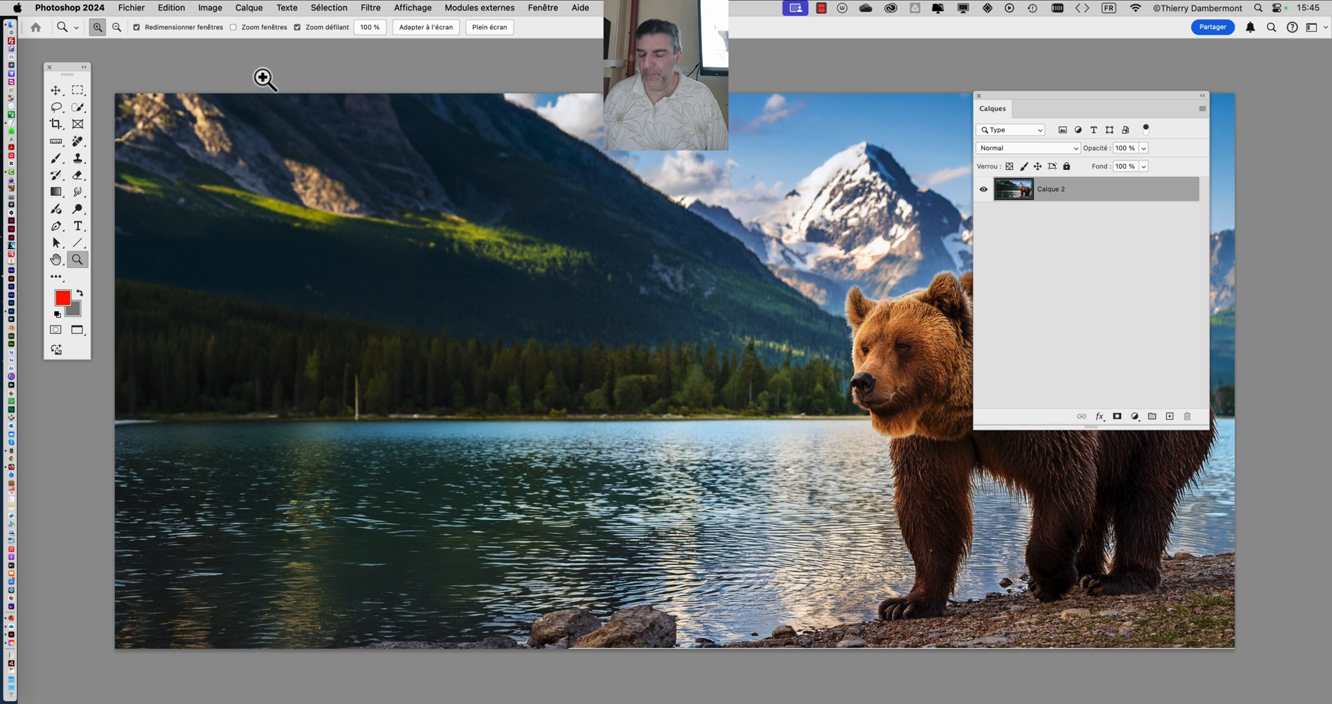
{"action": "key", "text": "super+w"}
{"action": "left_click", "coordinate": [666, 286]}
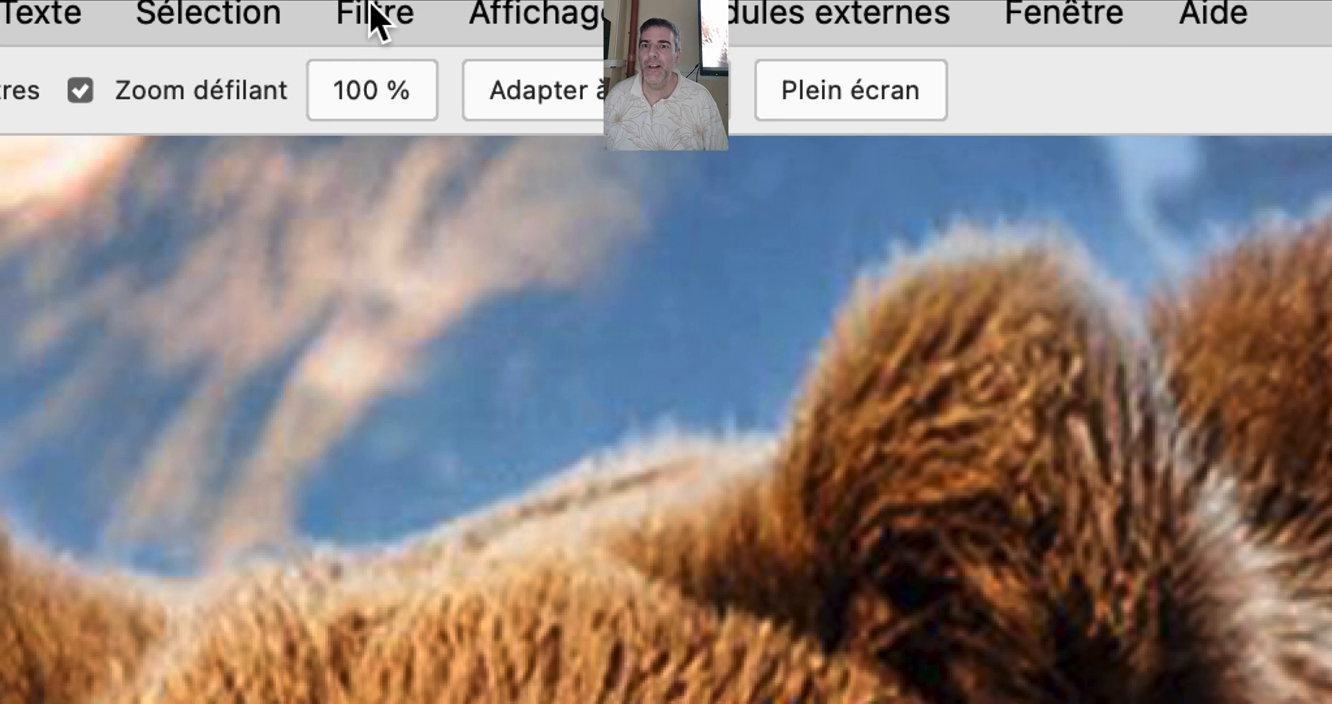
Step: Open the Neural Filters for the flattened image, enable Super Zoom, shrink the filter window and keep the output as "Nouveau document"
{"action": "left_click", "coordinate": [373, 13]}
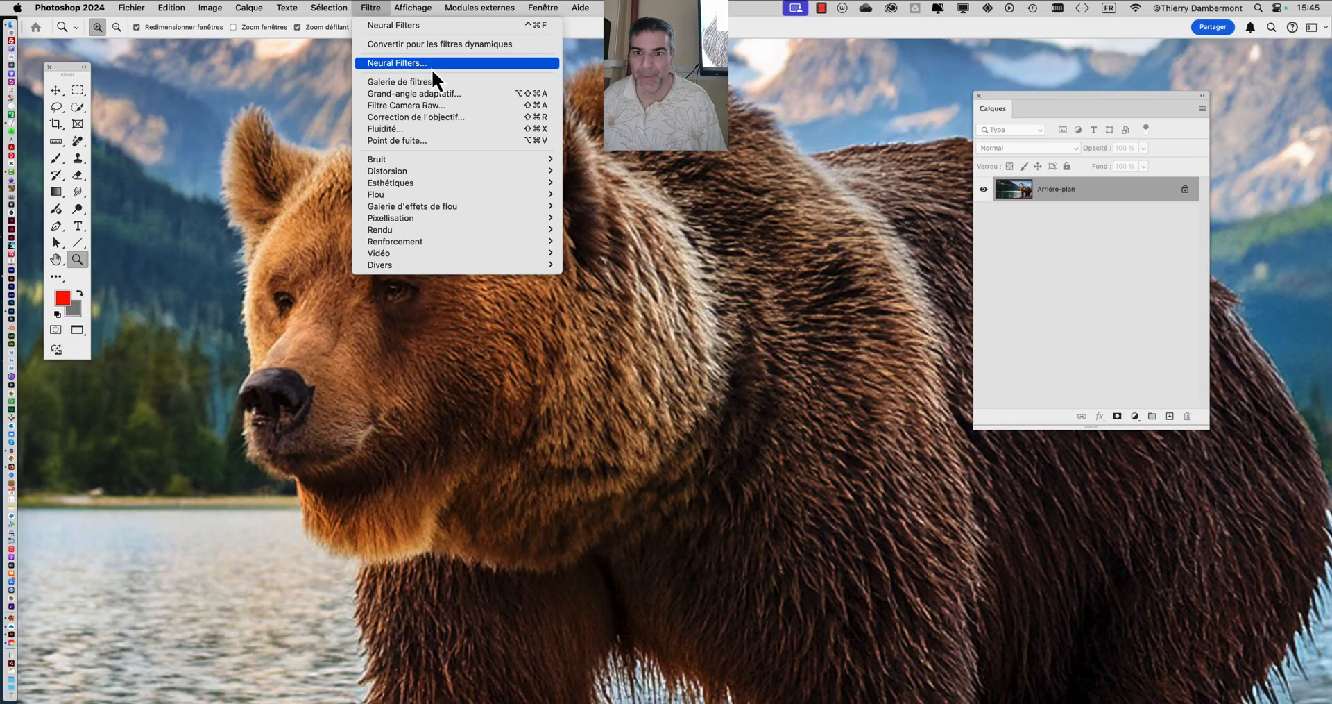
{"action": "left_click", "coordinate": [432, 63]}
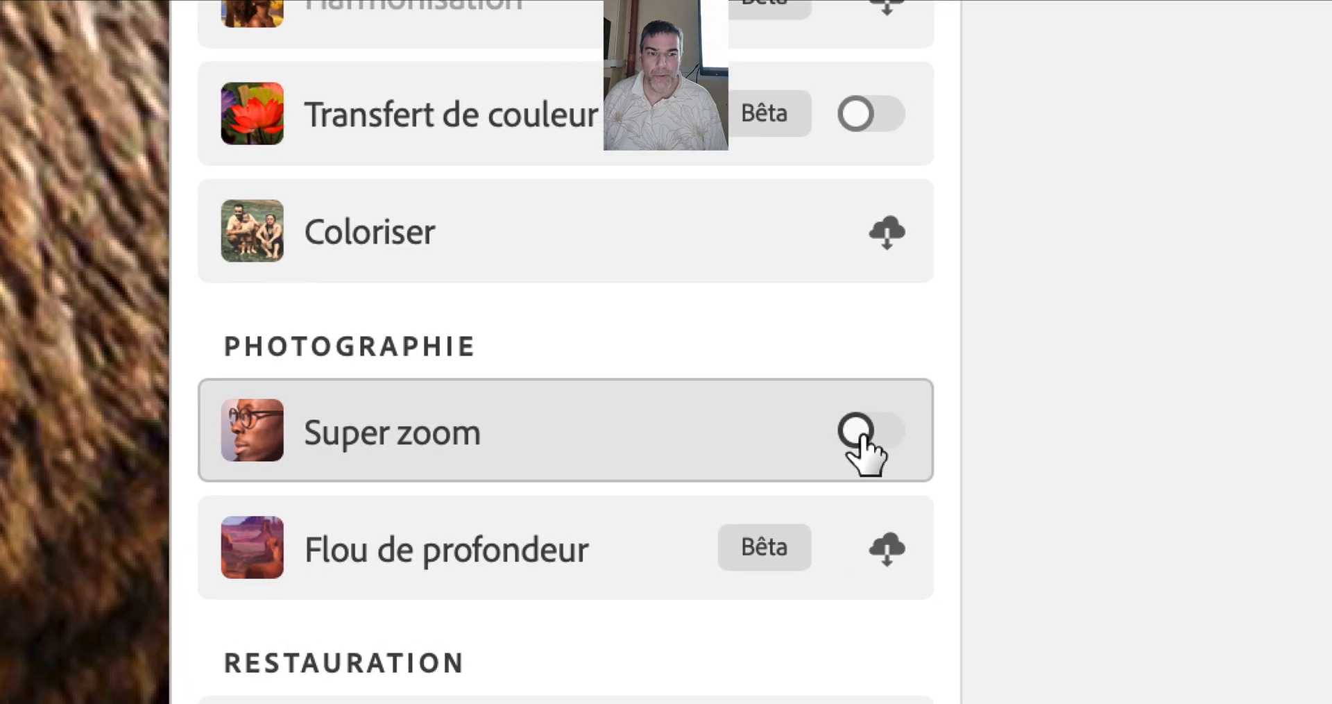
{"action": "left_click", "coordinate": [865, 435]}
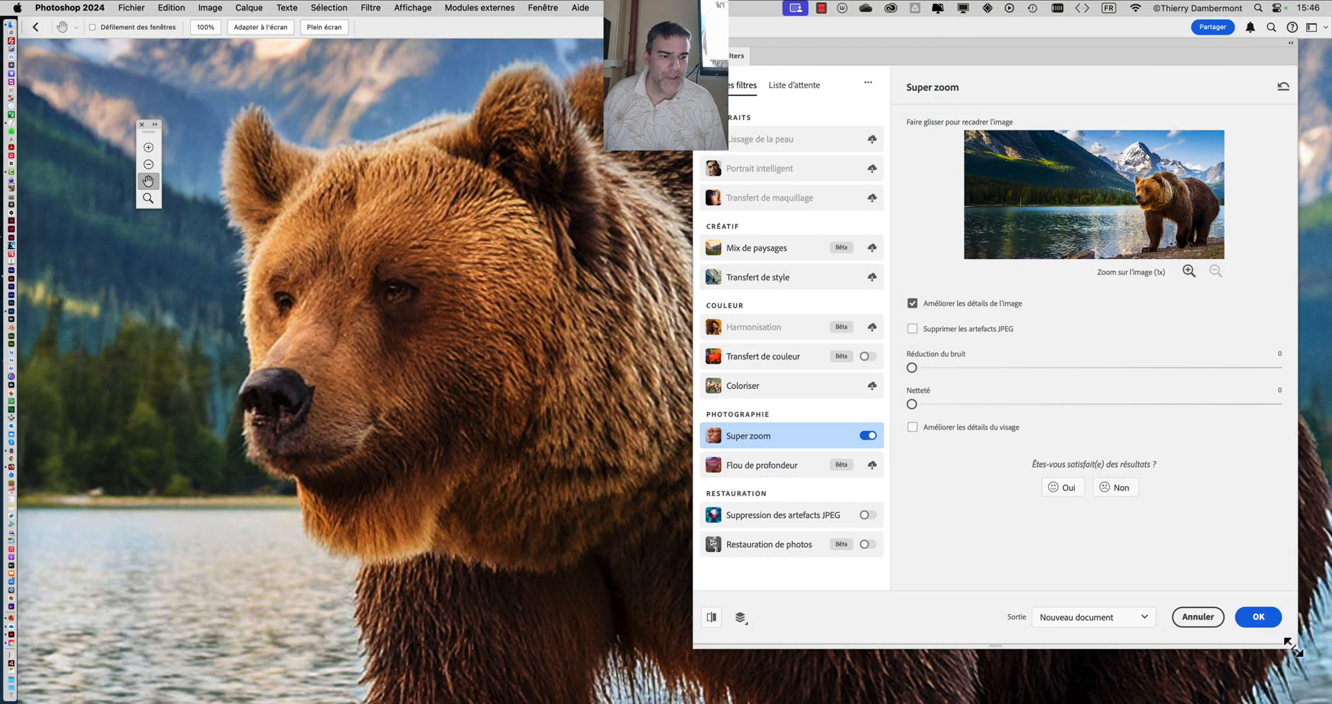
{"action": "left_click_drag", "start_coordinate": [1295, 645], "coordinate": [1276, 561]}
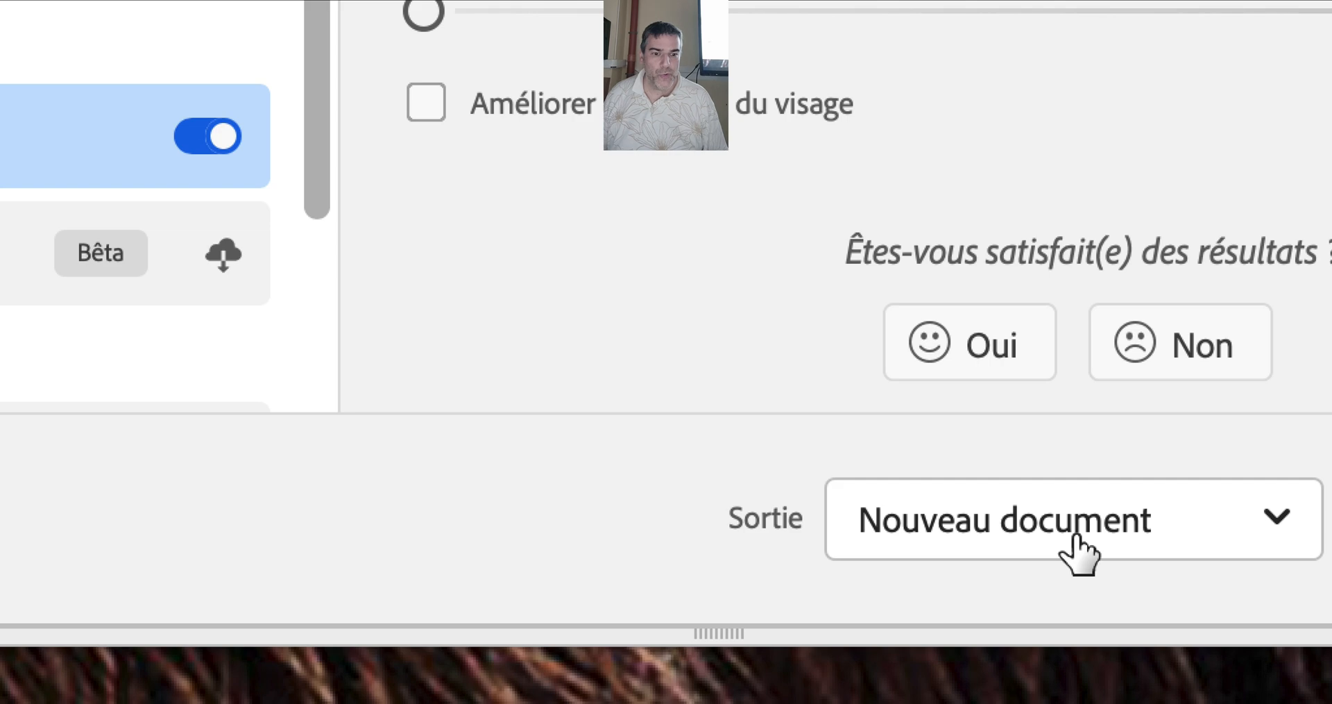
{"action": "left_click", "coordinate": [1079, 548]}
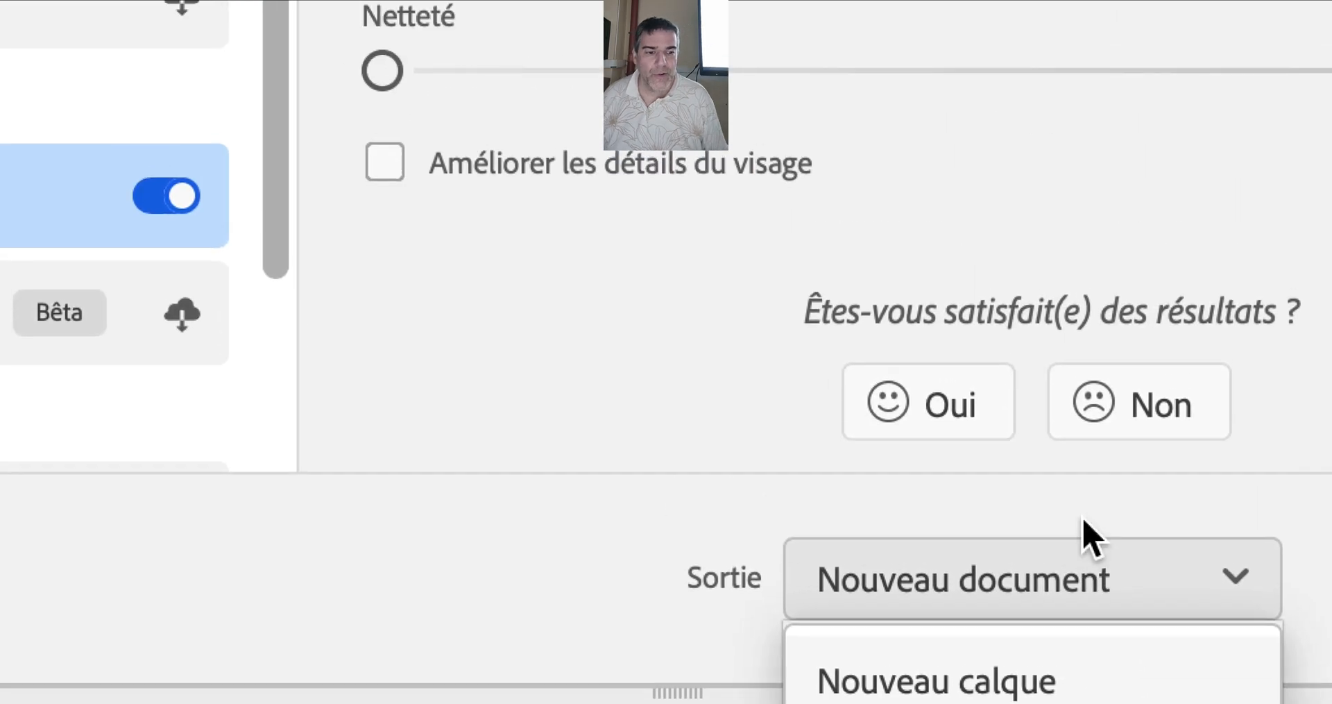
{"action": "left_click", "coordinate": [1034, 313]}
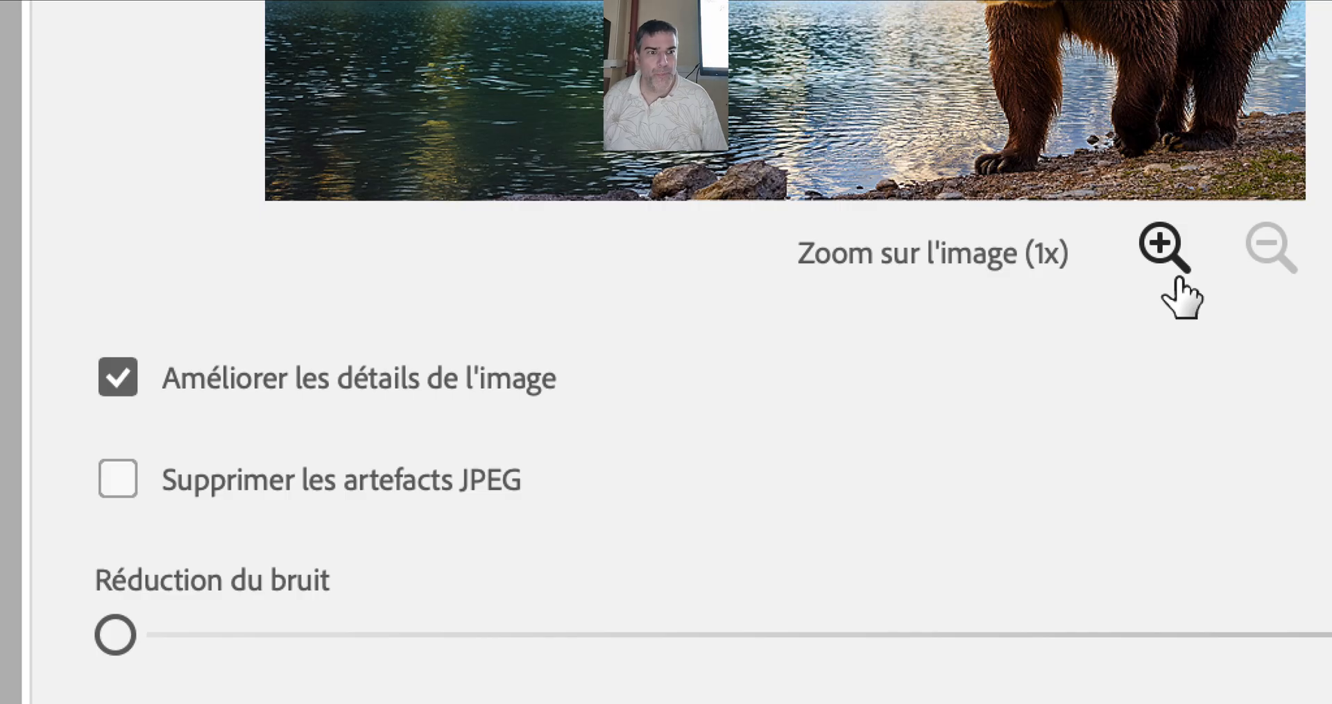
Step: Set the Super Zoom image magnification to 3x, with image detail enhancement kept on
{"action": "left_click", "coordinate": [1166, 247]}
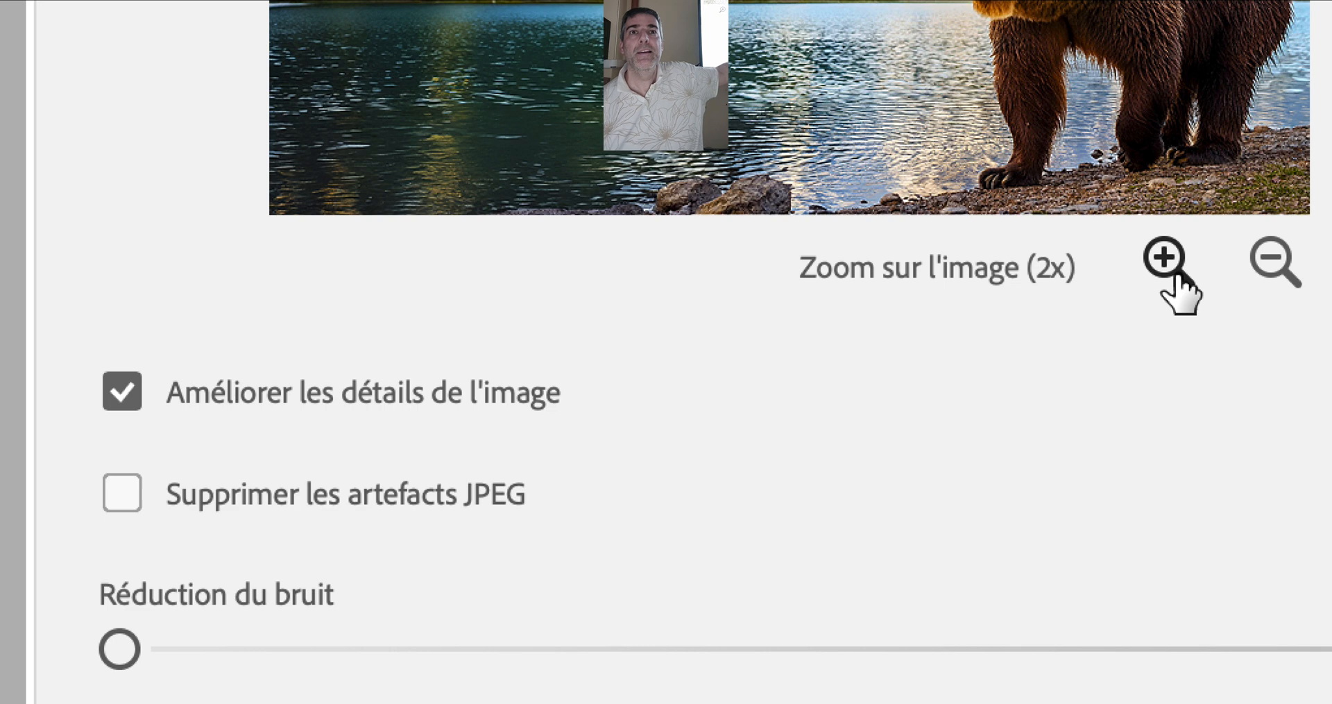
{"action": "left_click", "coordinate": [1166, 258]}
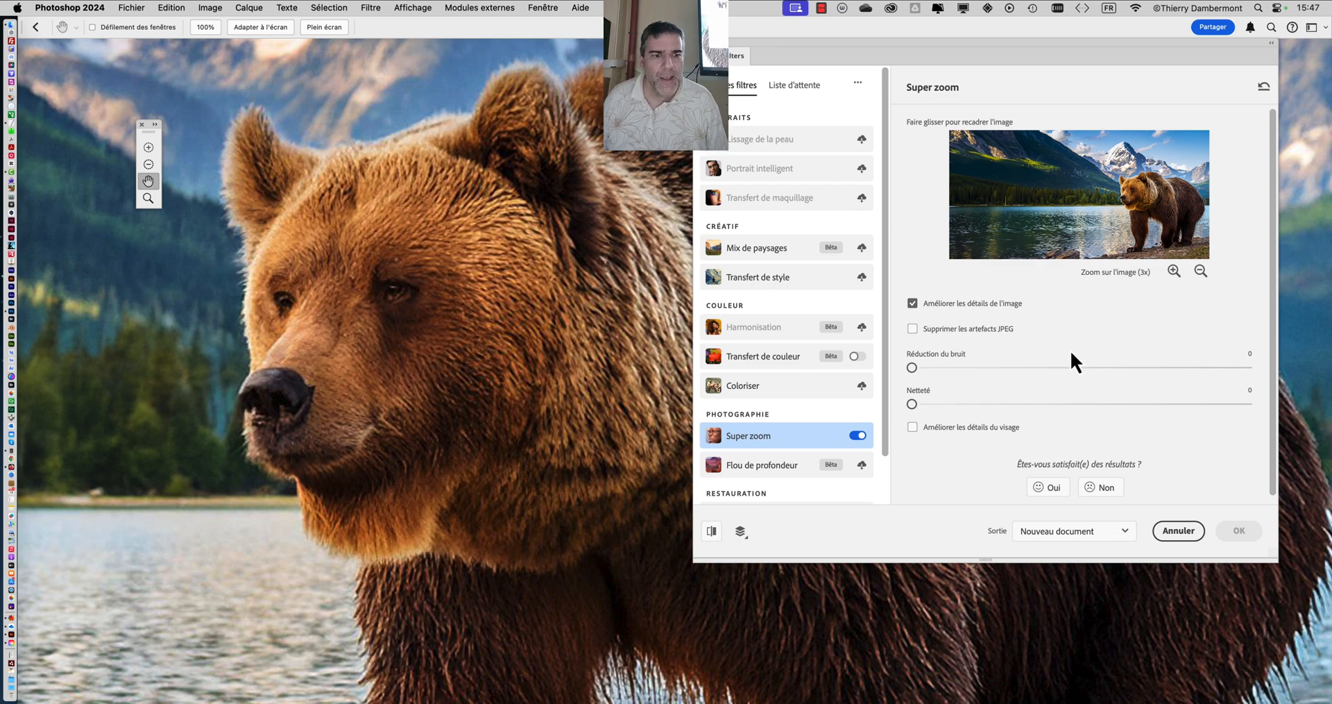
{"action": "left_click_drag", "start_coordinate": [356, 304], "coordinate": [482, 236]}
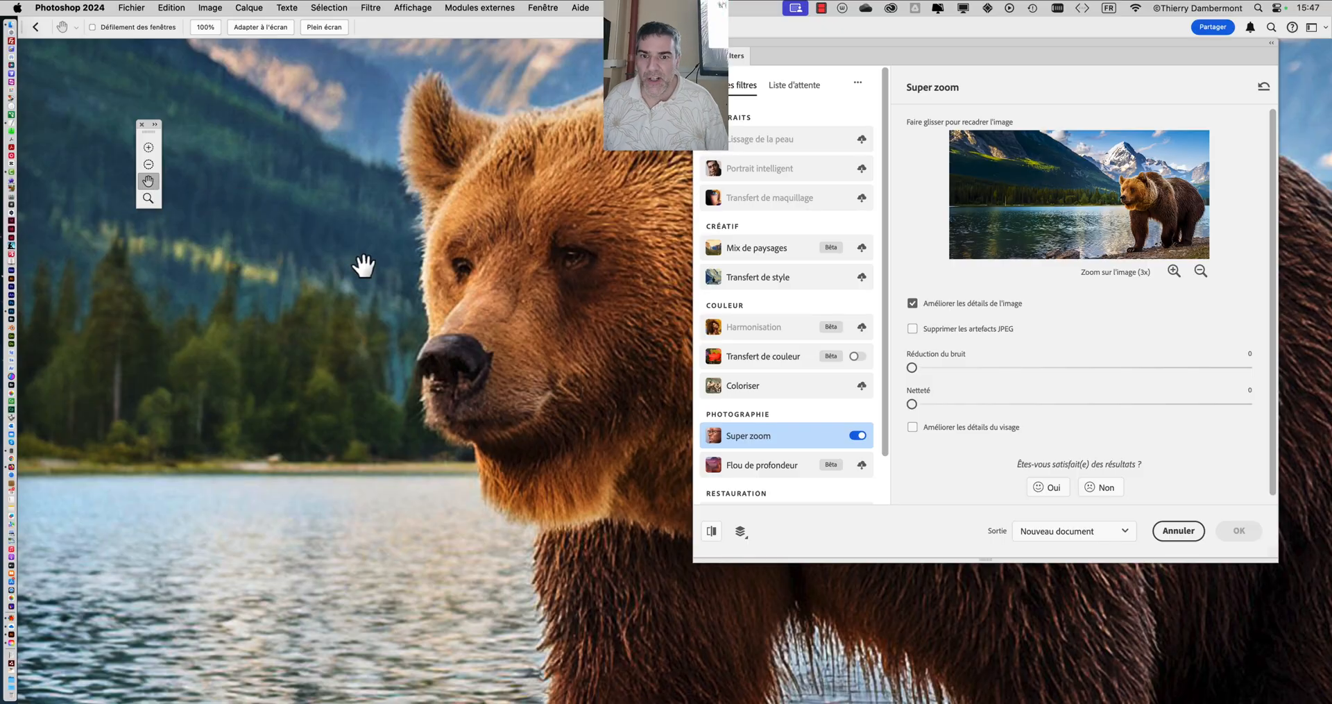
Step: Reduce the Super Zoom image magnification to 2x after inspecting the bear's eyes and fur in the preview
{"action": "left_click_drag", "start_coordinate": [455, 293], "coordinate": [328, 281]}
{"action": "scroll", "coordinate": [451, 250], "scroll_direction": "up", "scroll_amount": 1}
{"action": "scroll", "coordinate": [453, 251], "scroll_direction": "up", "scroll_amount": 4}
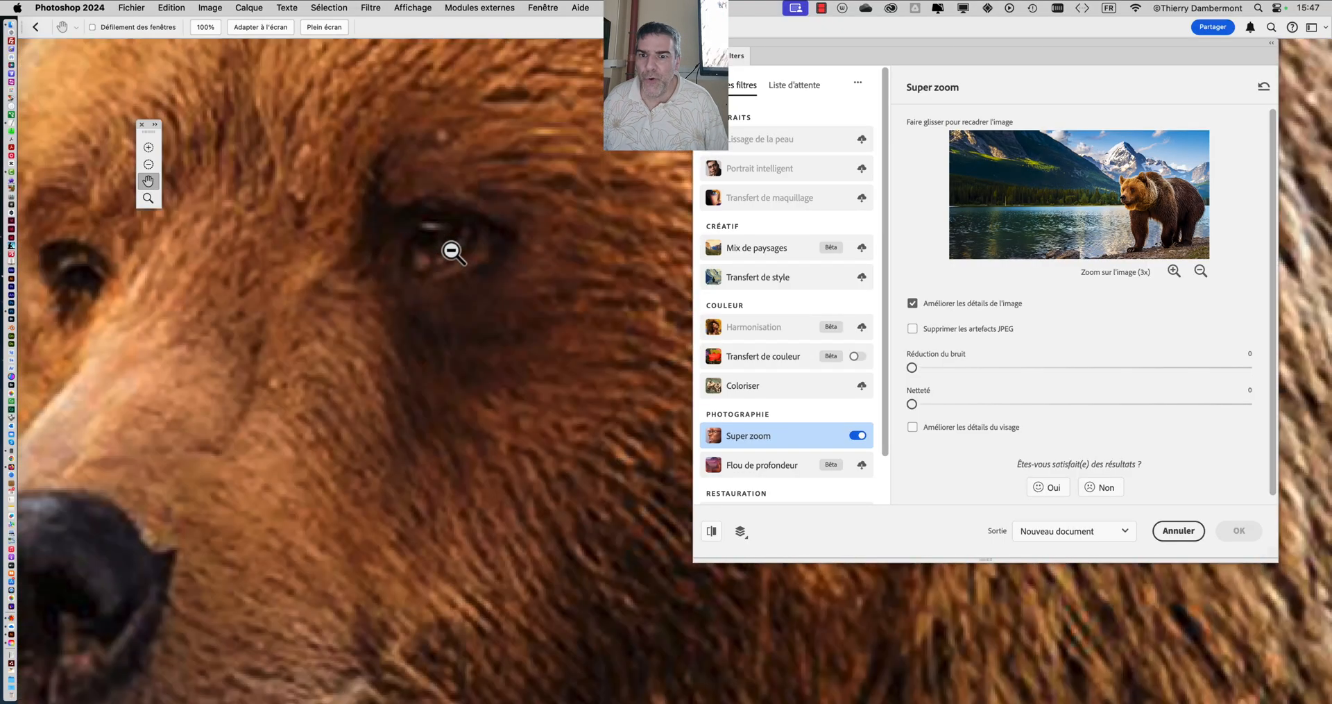
{"action": "scroll", "coordinate": [452, 254], "scroll_direction": "down", "scroll_amount": 2}
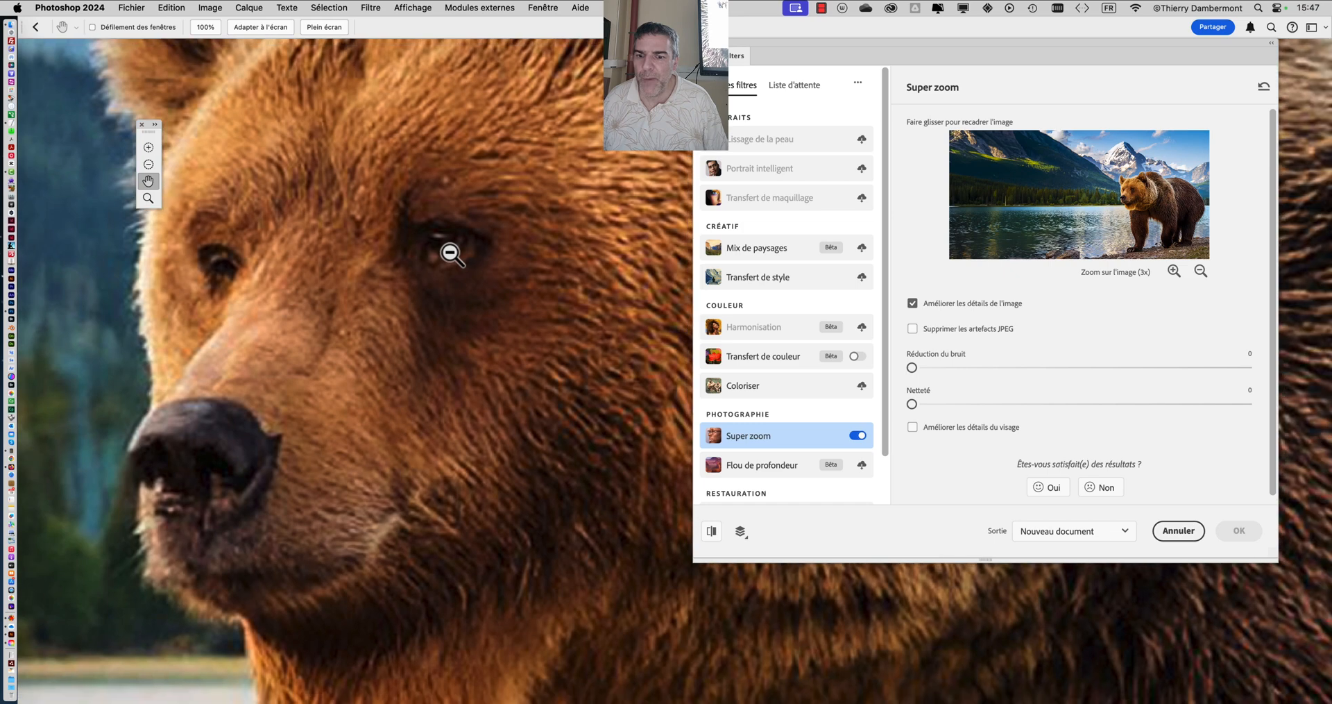
{"action": "left_click_drag", "start_coordinate": [422, 282], "coordinate": [514, 237]}
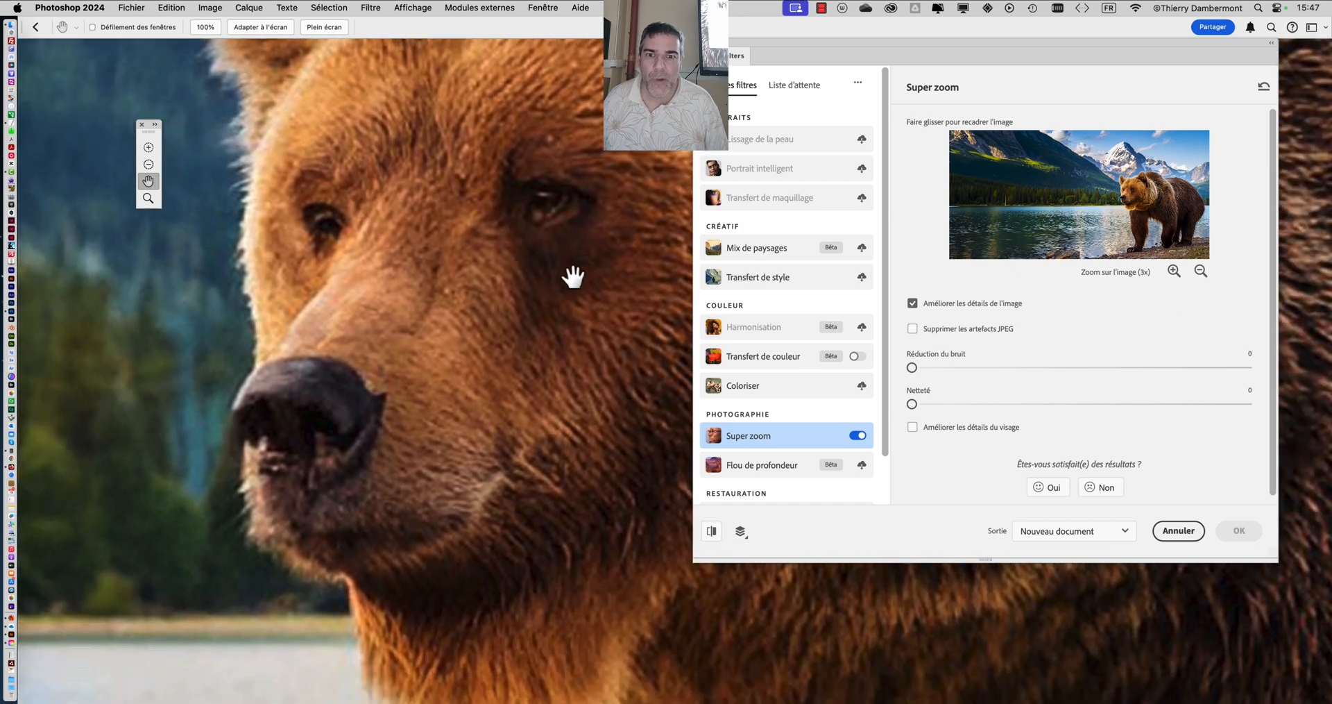
{"action": "scroll", "coordinate": [574, 277], "scroll_direction": "up", "scroll_amount": 1}
{"action": "left_click_drag", "start_coordinate": [514, 283], "coordinate": [465, 309]}
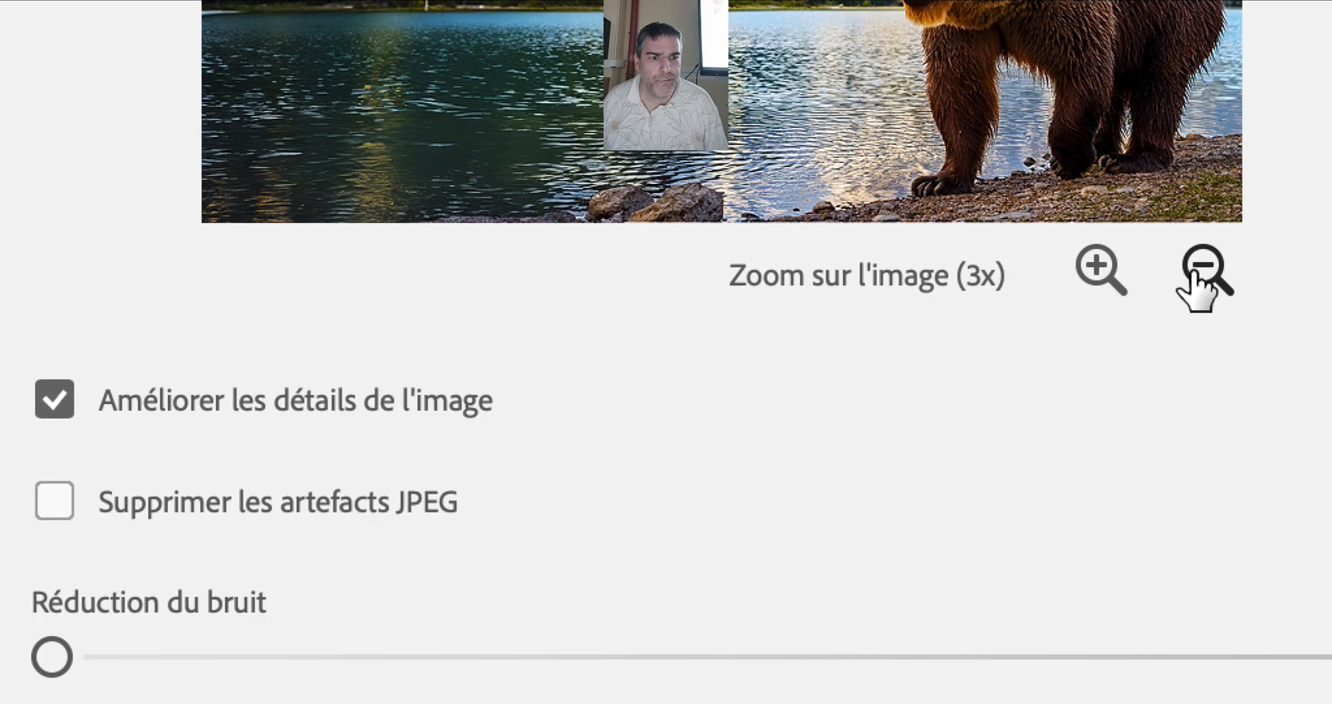
{"action": "left_click", "coordinate": [1195, 284]}
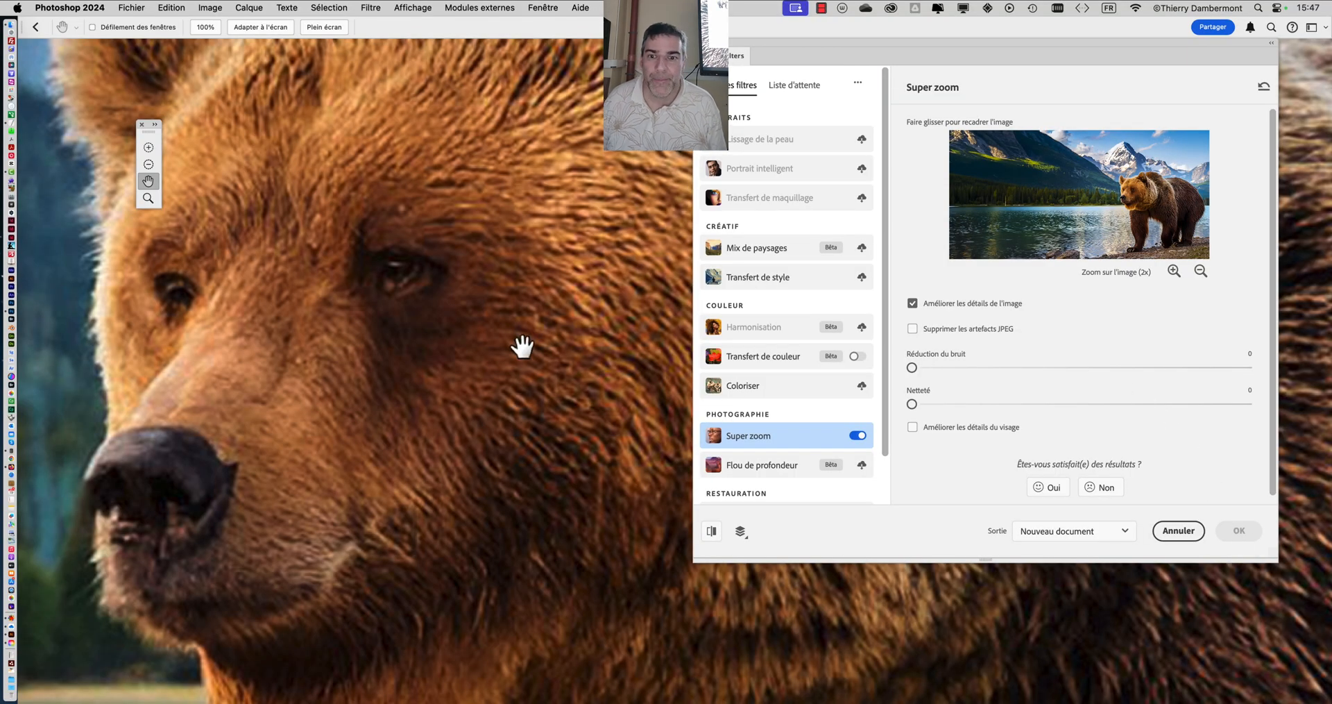
Step: Examine the eyes, muzzle and fur of the bear in the 2x Super Zoom preview
{"action": "left_click_drag", "start_coordinate": [521, 345], "coordinate": [565, 368]}
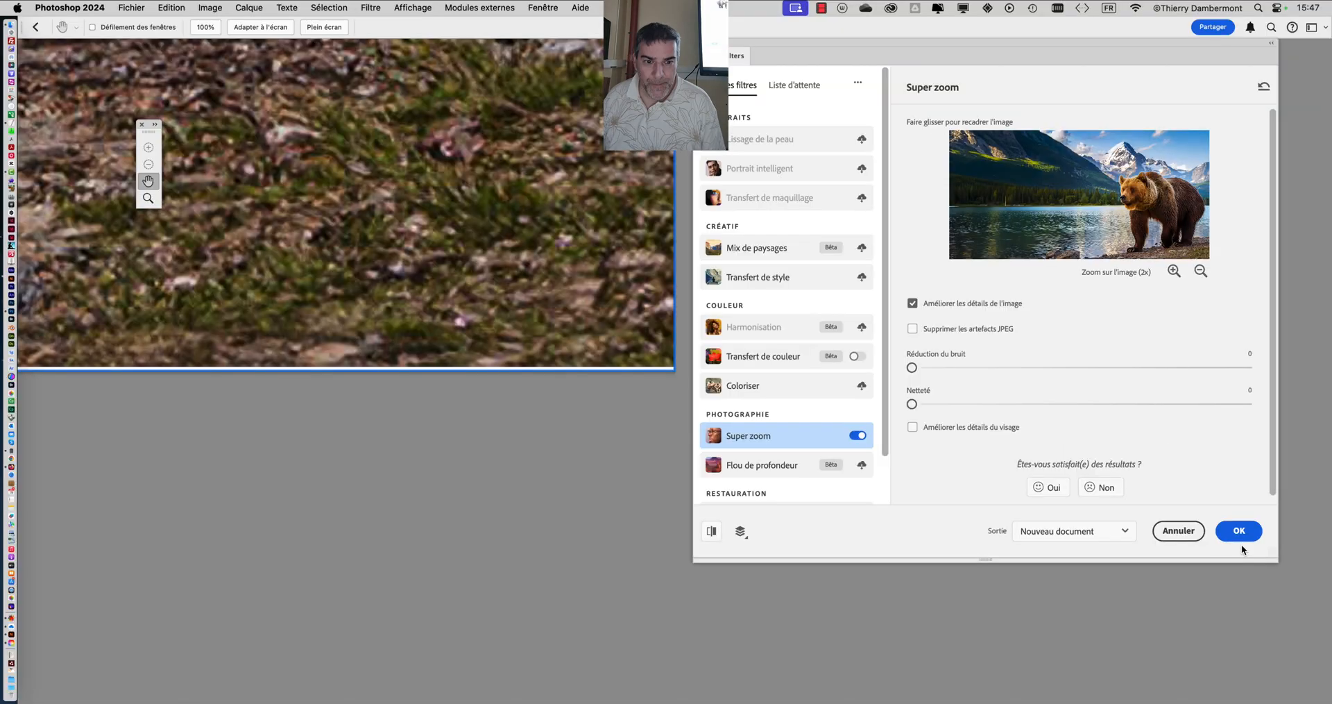
{"action": "left_click_drag", "start_coordinate": [401, 354], "coordinate": [610, 555]}
{"action": "left_click_drag", "start_coordinate": [333, 344], "coordinate": [419, 589]}
{"action": "left_click_drag", "start_coordinate": [389, 229], "coordinate": [449, 446]}
{"action": "left_click_drag", "start_coordinate": [263, 263], "coordinate": [399, 382]}
{"action": "left_click_drag", "start_coordinate": [278, 240], "coordinate": [458, 394]}
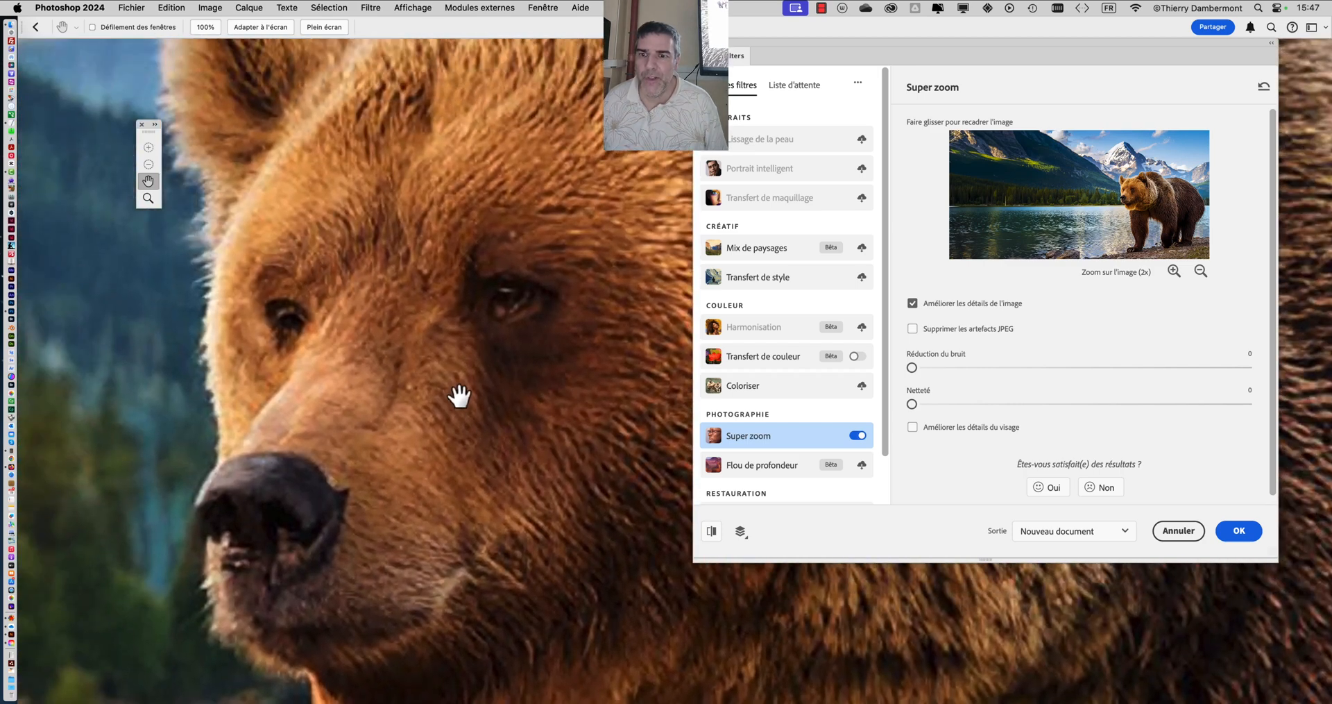
{"action": "left_click", "coordinate": [480, 300], "text": "alt"}
{"action": "scroll", "coordinate": [480, 299], "scroll_direction": "up", "scroll_amount": 3}
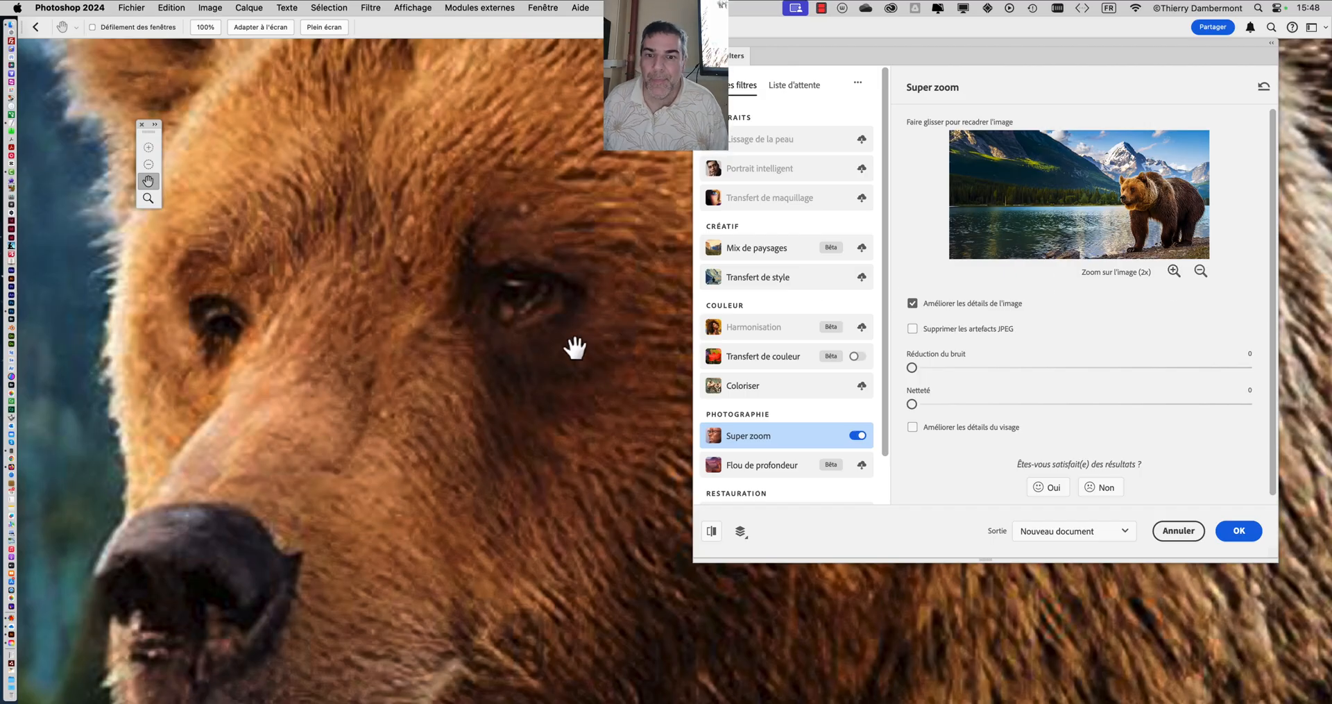
{"action": "left_click_drag", "start_coordinate": [574, 348], "coordinate": [603, 324]}
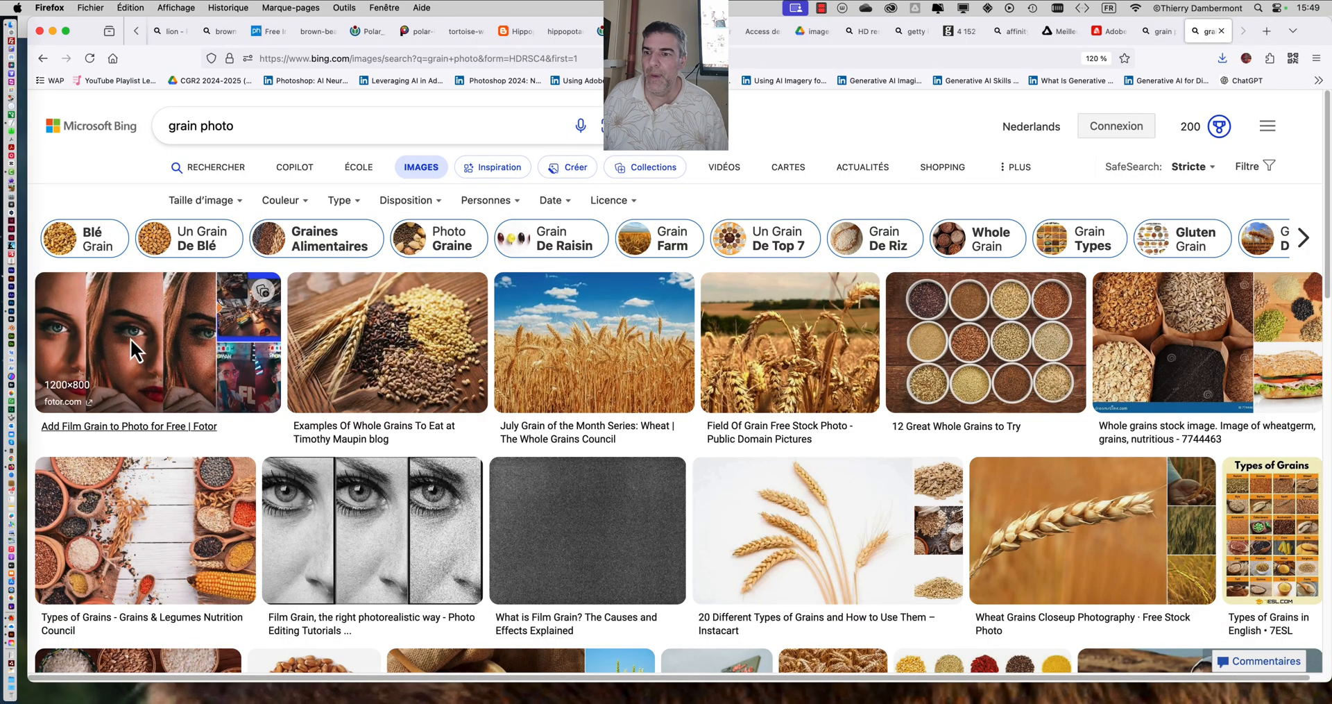
Step: View the "Add Film Grain to Photo for Free" and "Film Grain, the right photorealistic way" example images, and minimize the browser window
{"action": "left_click", "coordinate": [130, 346]}
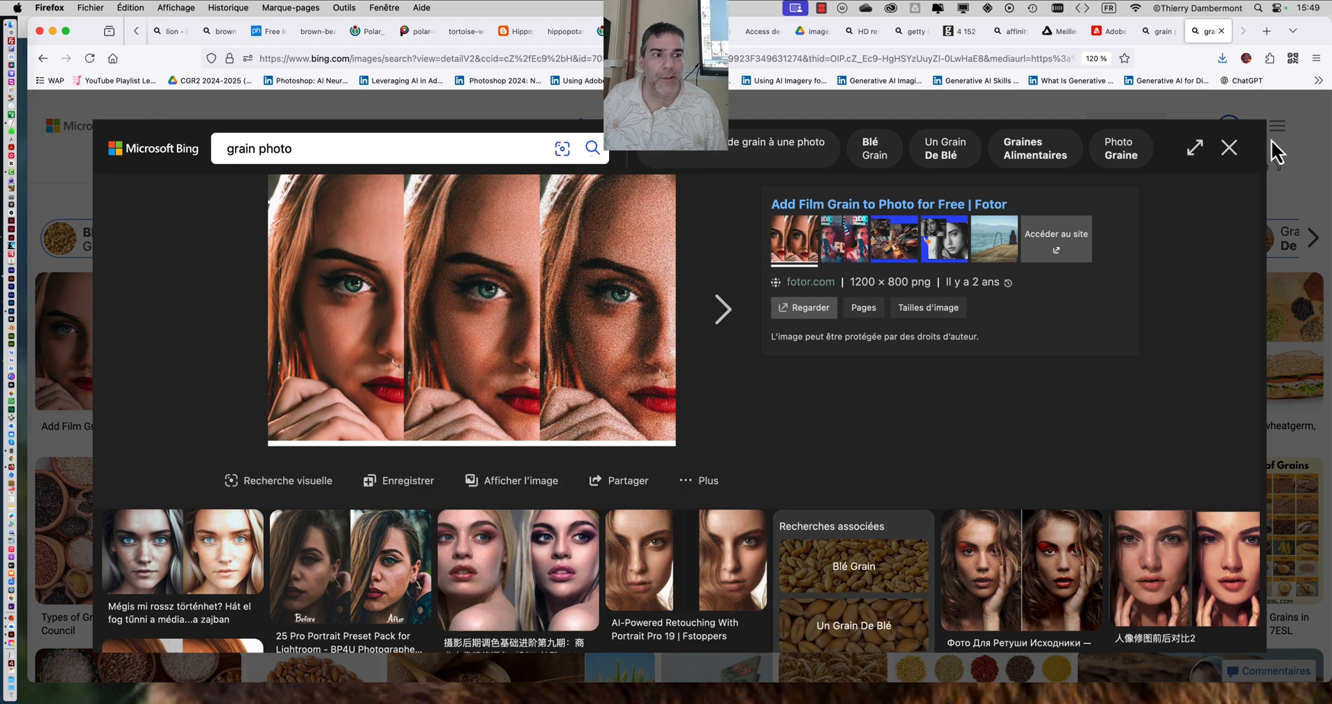
{"action": "left_click", "coordinate": [1229, 147]}
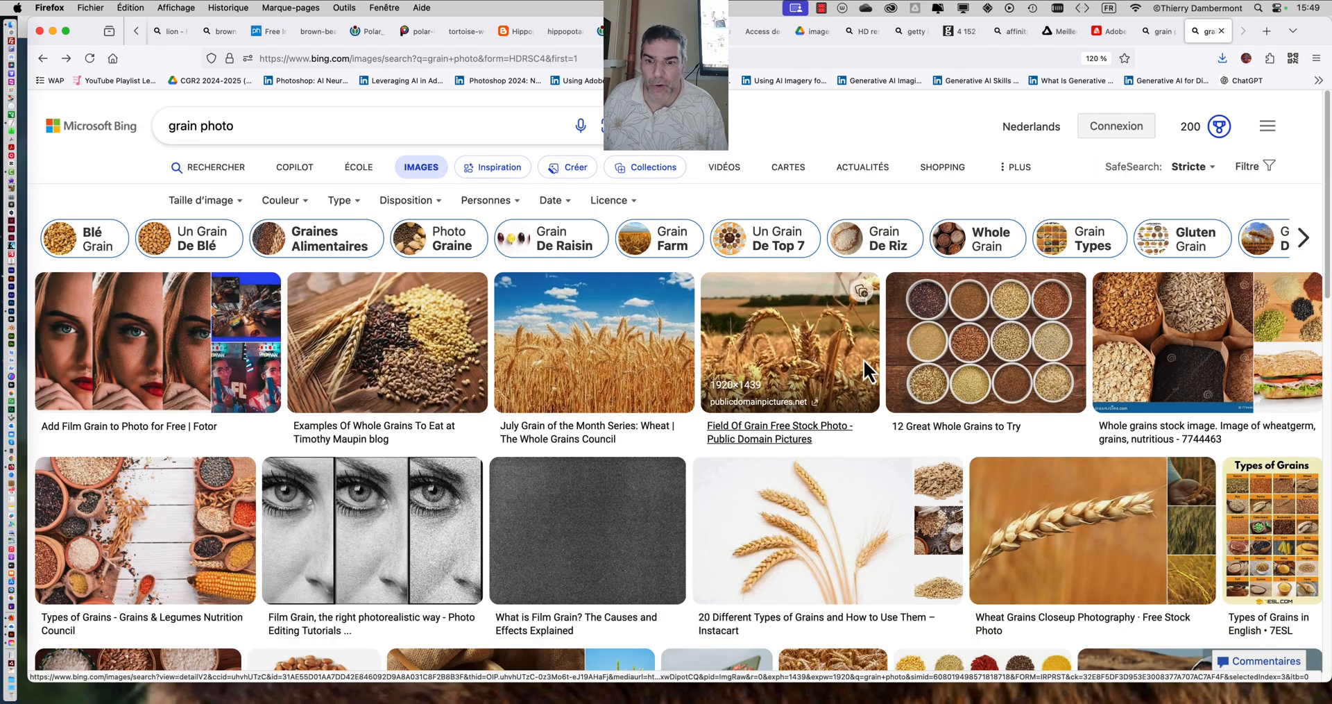
{"action": "left_click", "coordinate": [424, 526]}
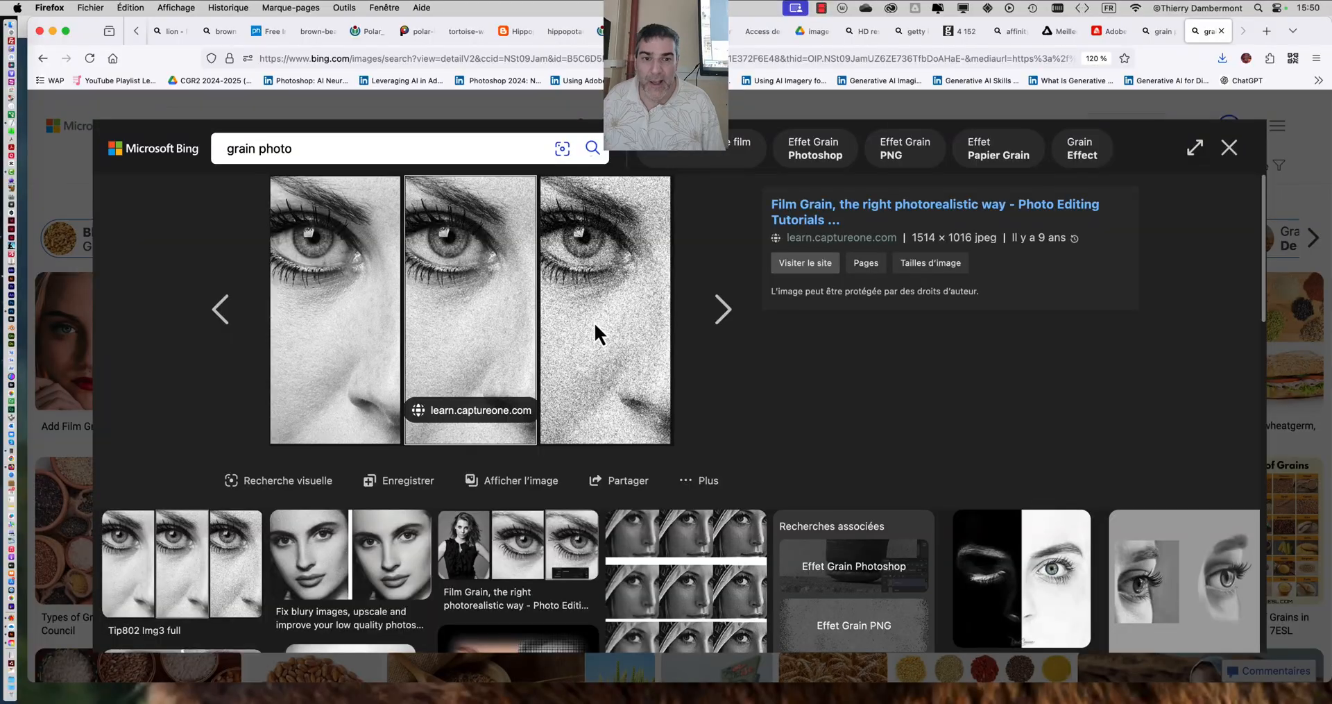
{"action": "left_click", "coordinate": [1229, 147]}
{"action": "scroll", "coordinate": [788, 354], "scroll_direction": "down", "scroll_amount": 1}
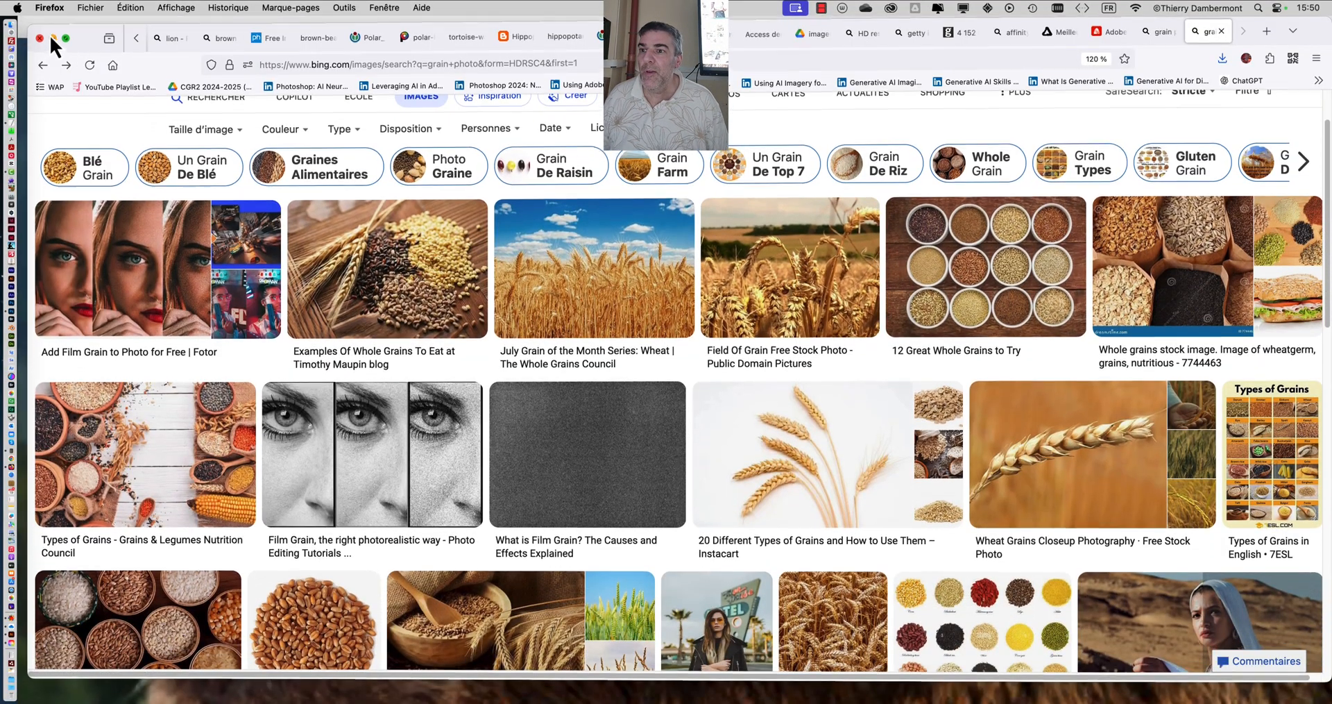
{"action": "left_click", "coordinate": [50, 31]}
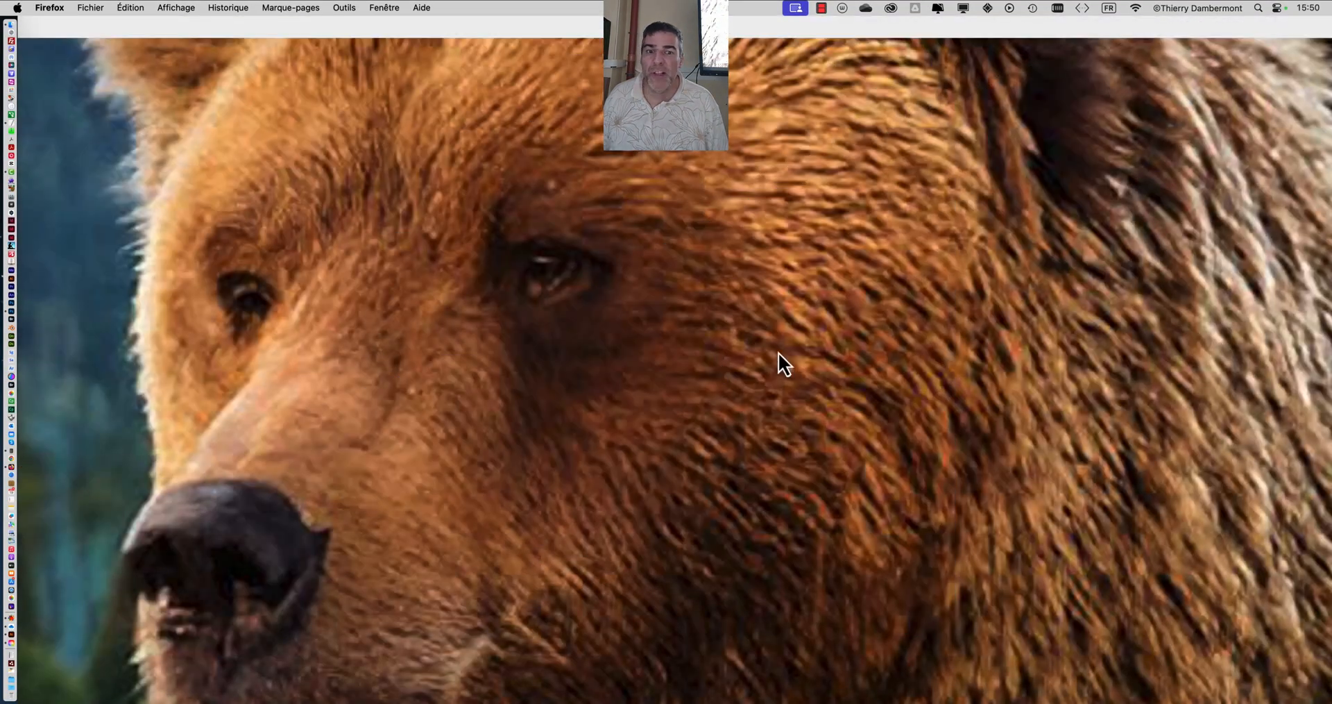
Step: Apply the 2x Super Zoom to a new document in Photoshop and hide every floating panel except the Tools panel
{"action": "left_click", "coordinate": [756, 273]}
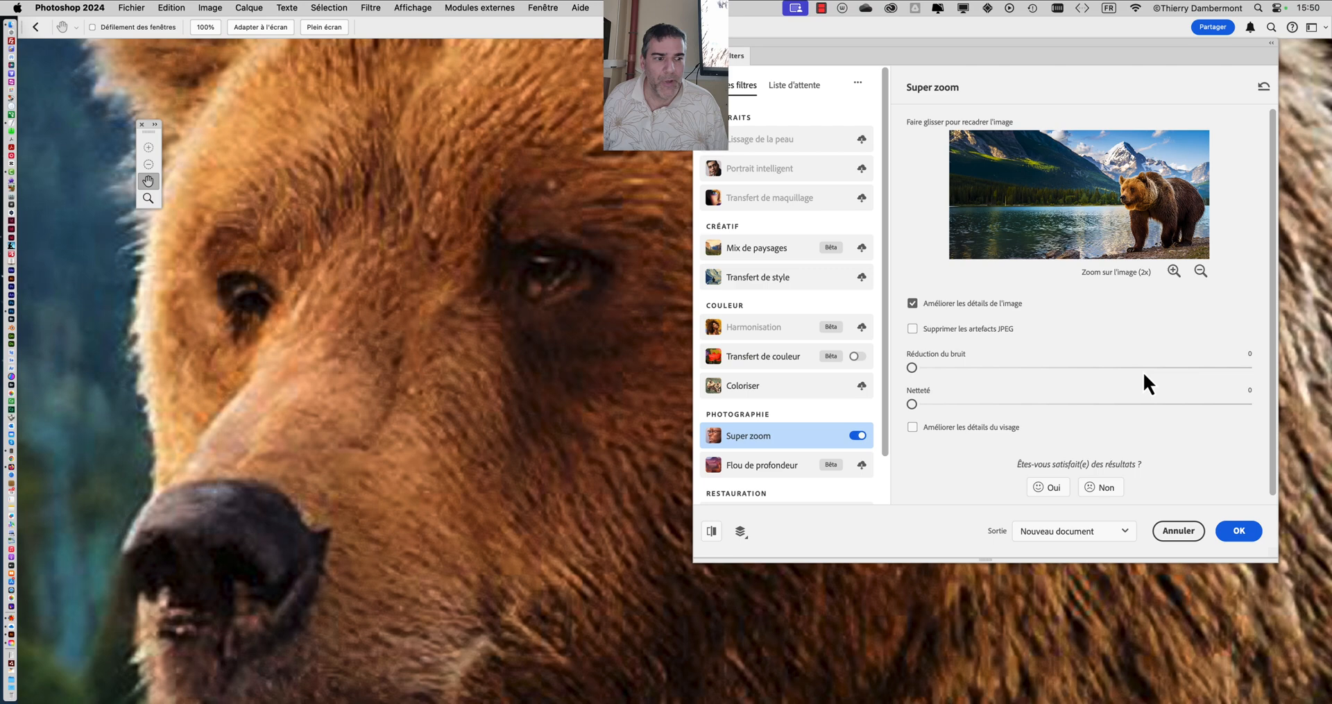
{"action": "left_click", "coordinate": [1235, 532]}
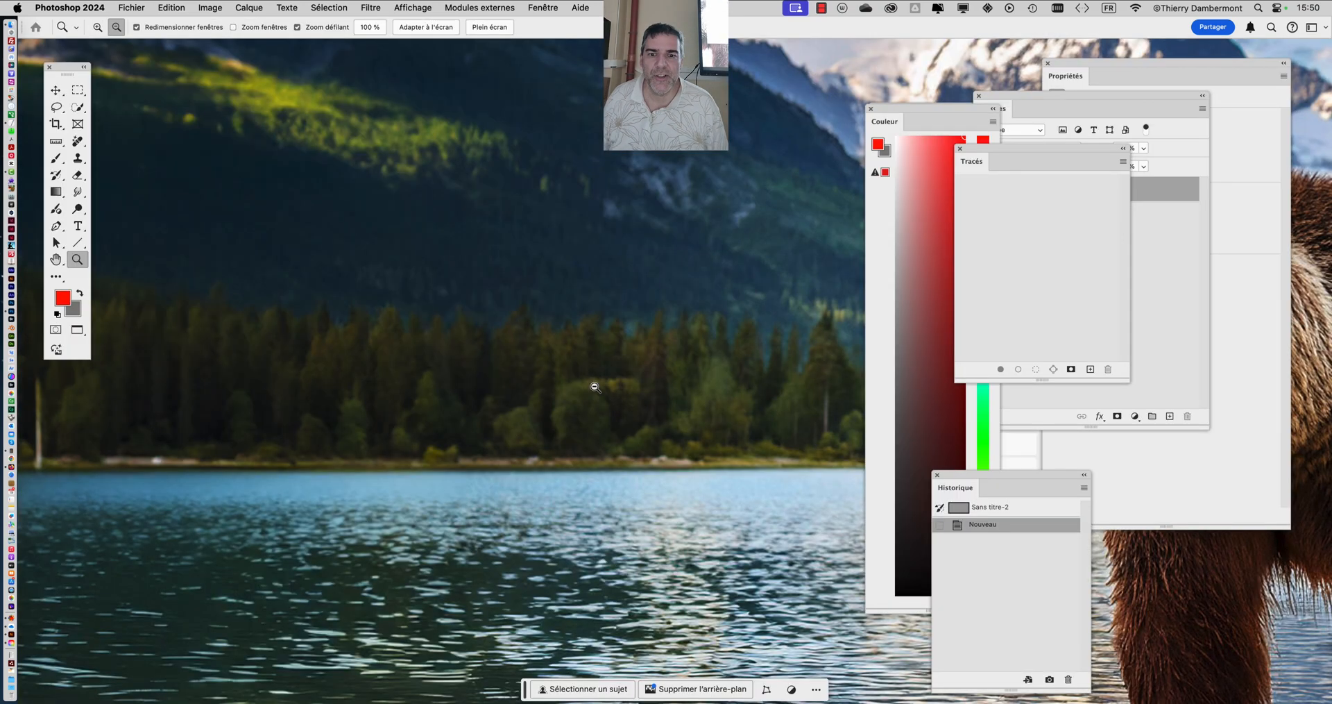
{"action": "left_click", "coordinate": [596, 386]}
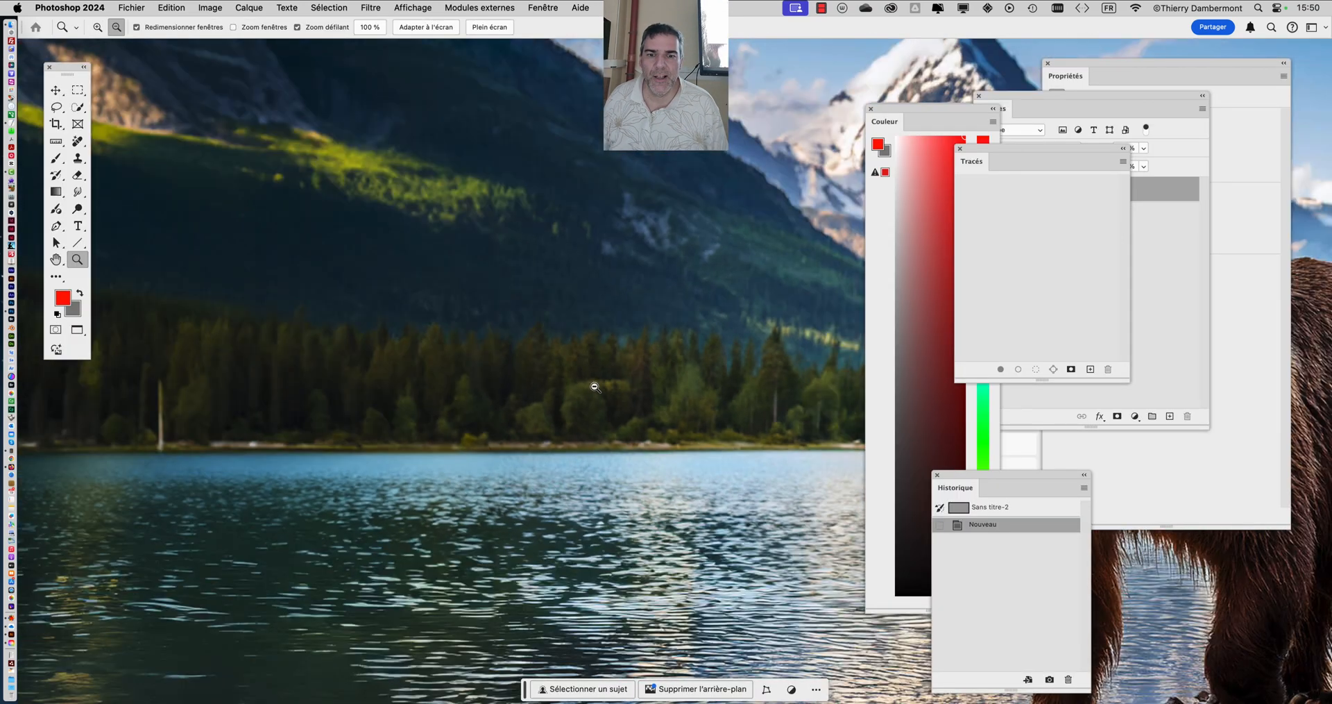
{"action": "left_click", "coordinate": [596, 388]}
{"action": "key", "text": "shift+Tab"}
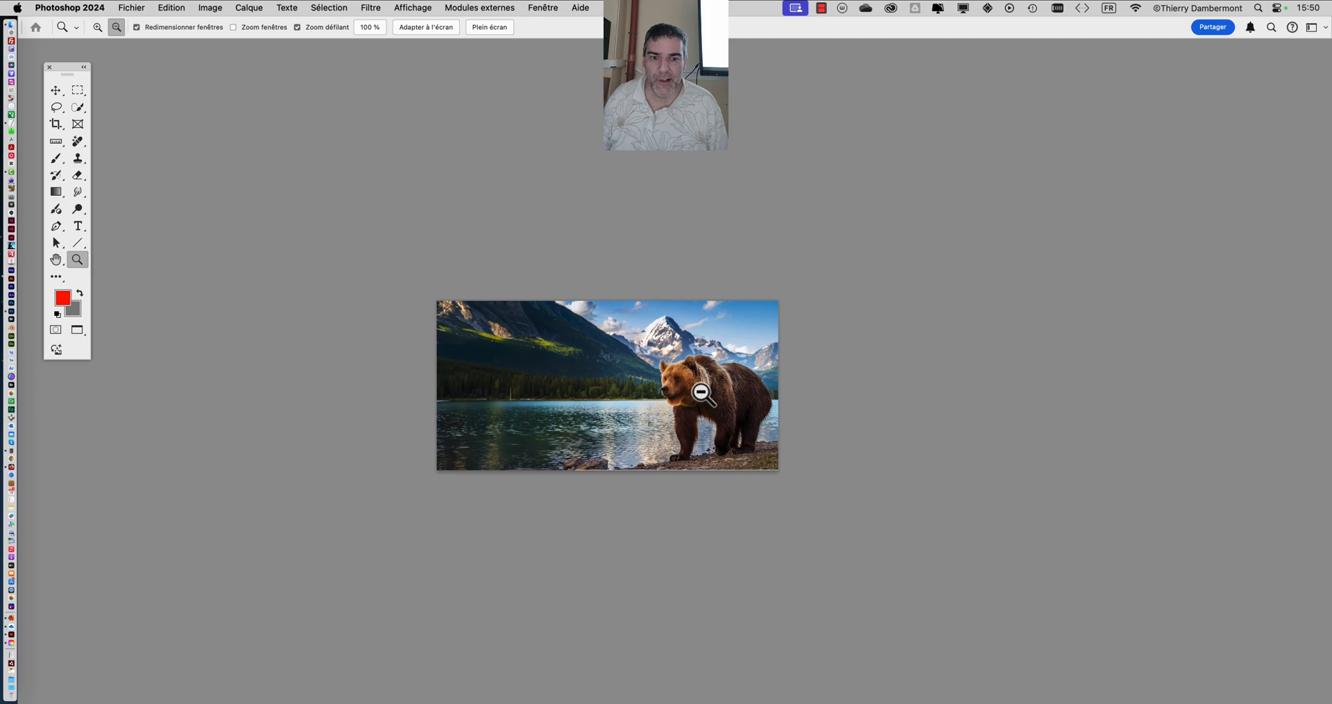
Step: Examine the bear's head and fur in the enlarged document, both up close and with the whole animal in view
{"action": "scroll", "coordinate": [701, 393], "scroll_direction": "up", "scroll_amount": 5}
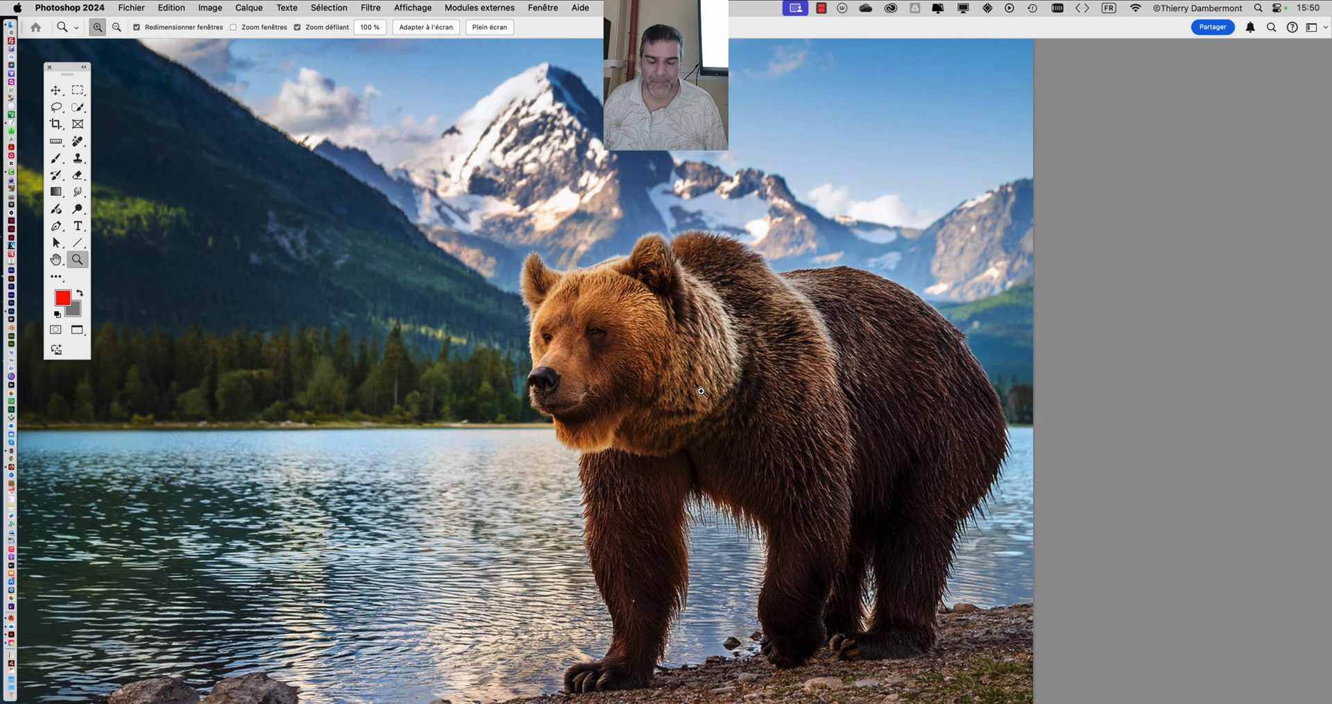
{"action": "scroll", "coordinate": [598, 334], "scroll_direction": "up", "scroll_amount": 5}
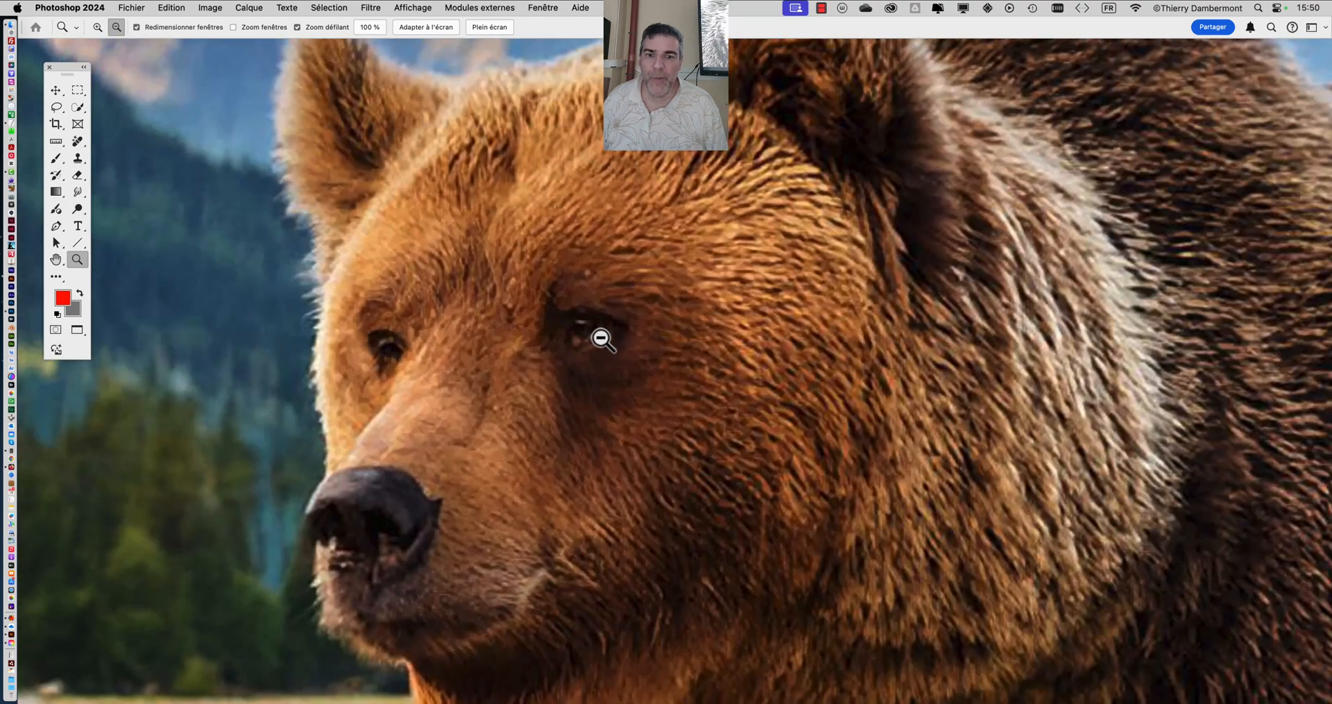
{"action": "scroll", "coordinate": [602, 338], "scroll_direction": "down", "scroll_amount": 5}
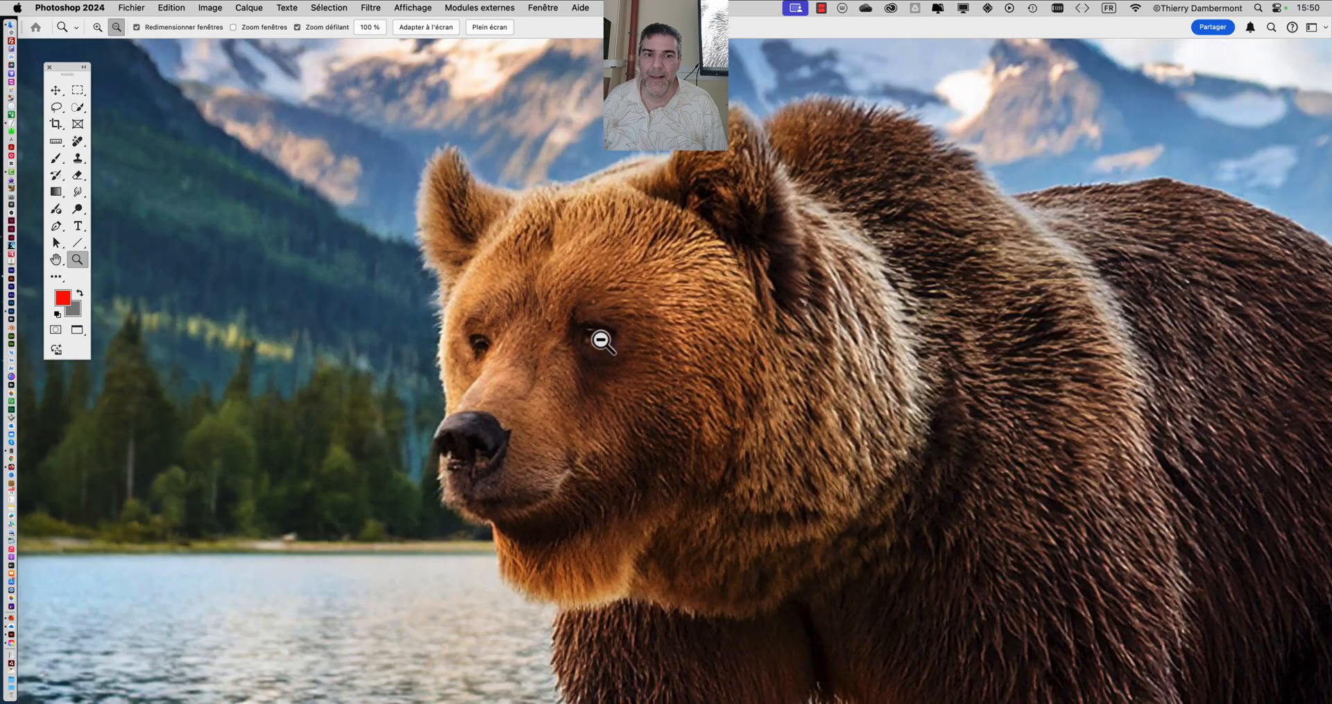
{"action": "scroll", "coordinate": [602, 340], "scroll_direction": "down", "scroll_amount": 5}
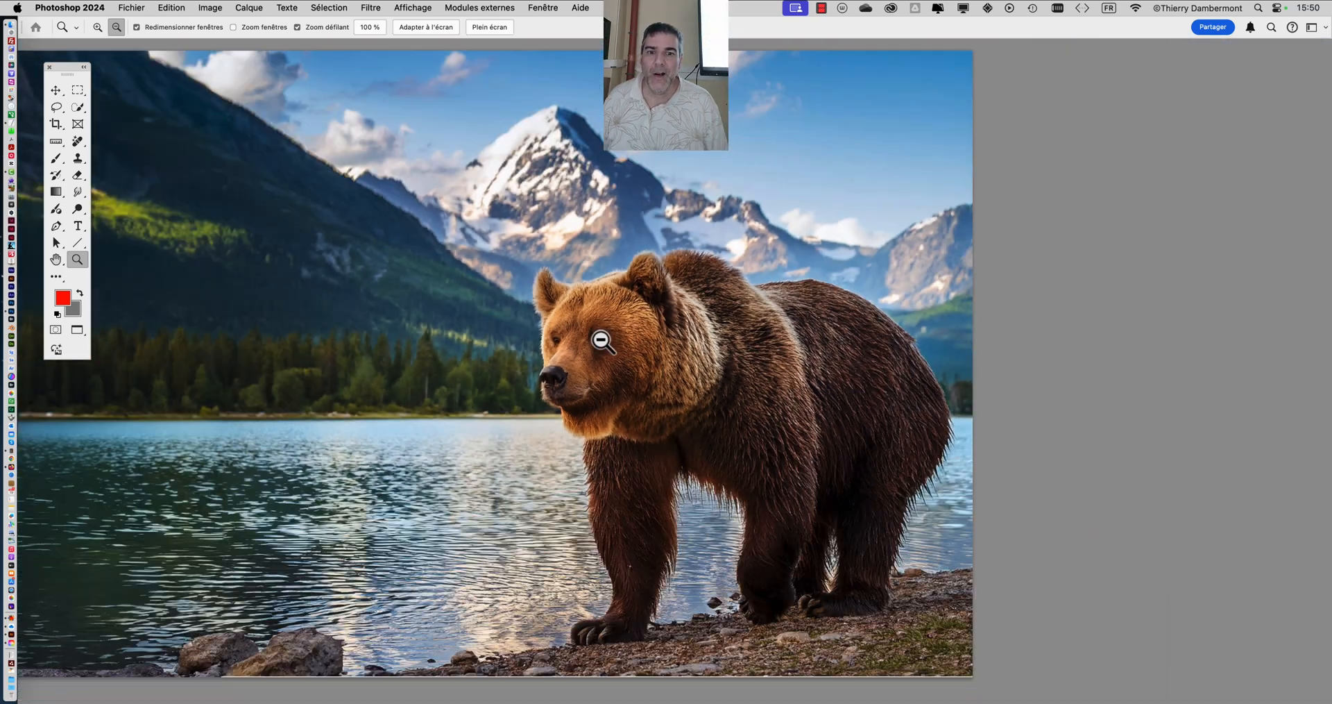
{"action": "left_click_drag", "start_coordinate": [602, 340], "coordinate": [733, 321]}
{"action": "scroll", "coordinate": [750, 330], "scroll_direction": "up", "scroll_amount": 5}
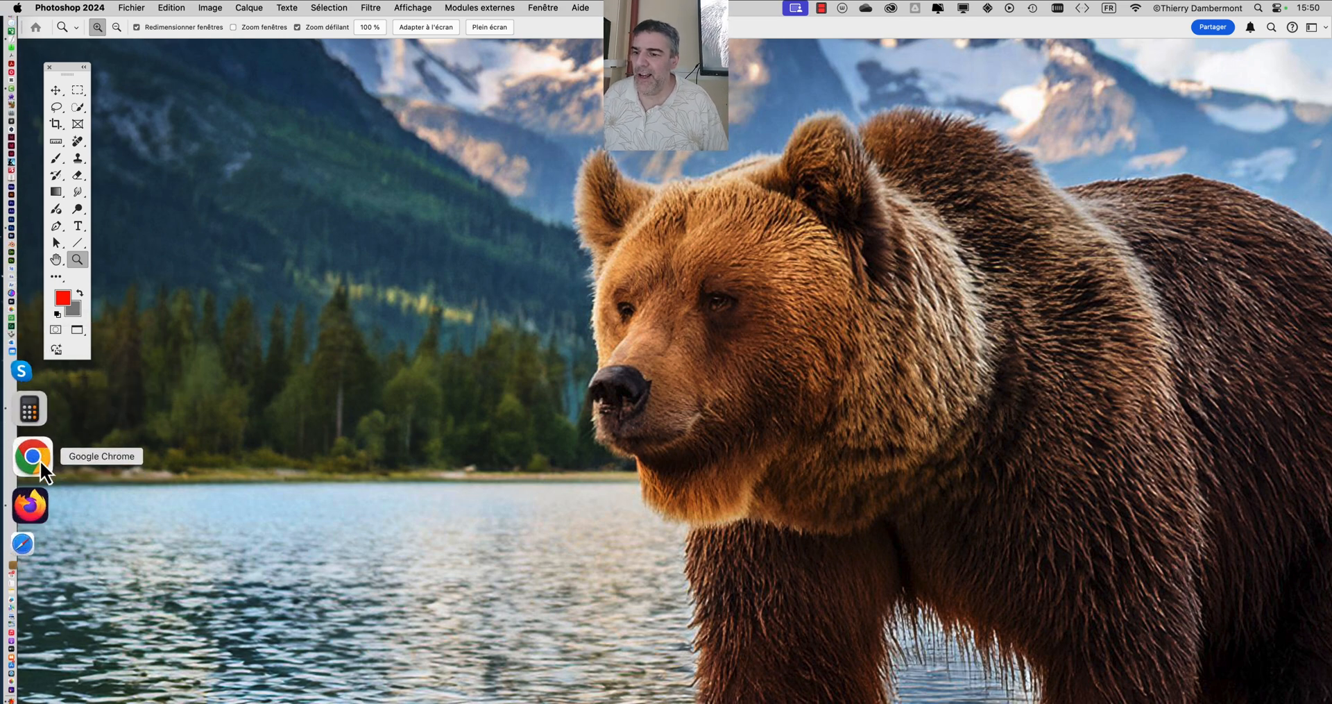
Step: Switch to Firefox and search the web for "magnific ai" in a new tab
{"action": "left_click", "coordinate": [40, 465]}
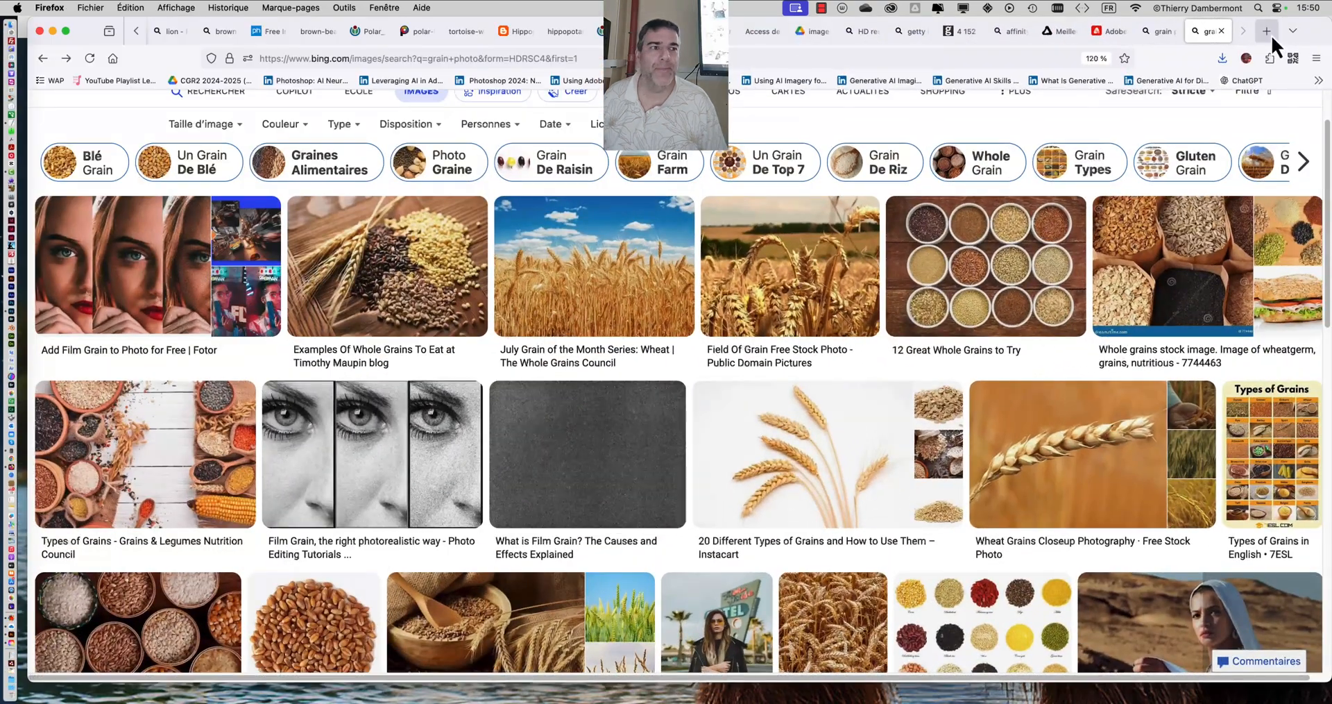
{"action": "left_click", "coordinate": [1267, 31]}
{"action": "type", "text": "magnific ai"}
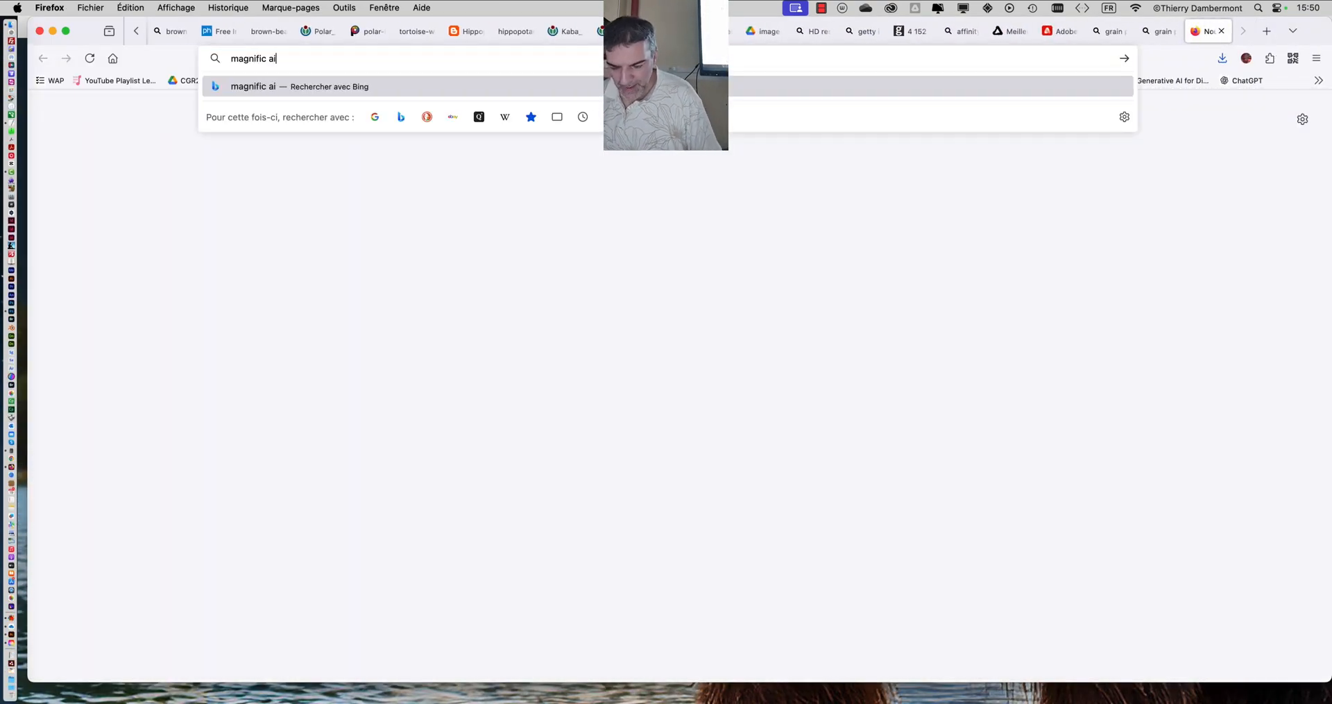
{"action": "key", "text": "Return"}
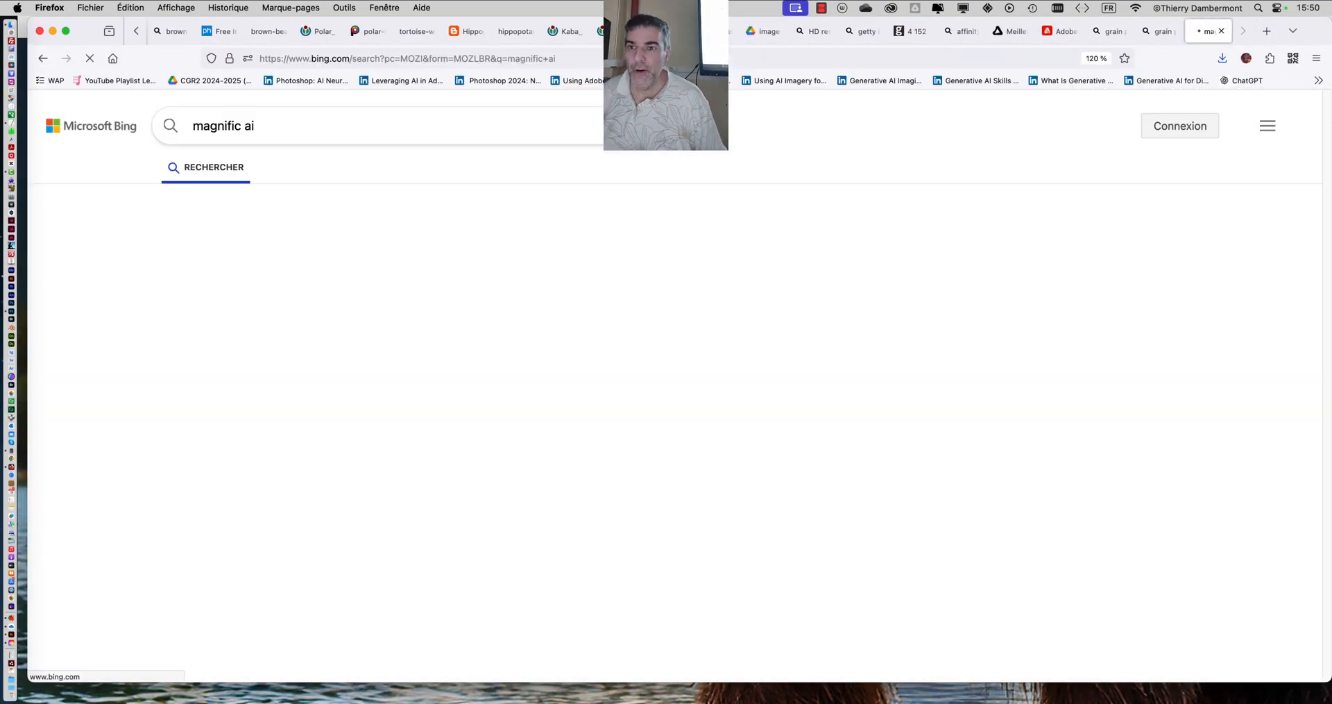
Step: Open the Magnific editor, dismiss its Mystic v2 announcement and minimize the browser to return to Photoshop
{"action": "left_click", "coordinate": [212, 272]}
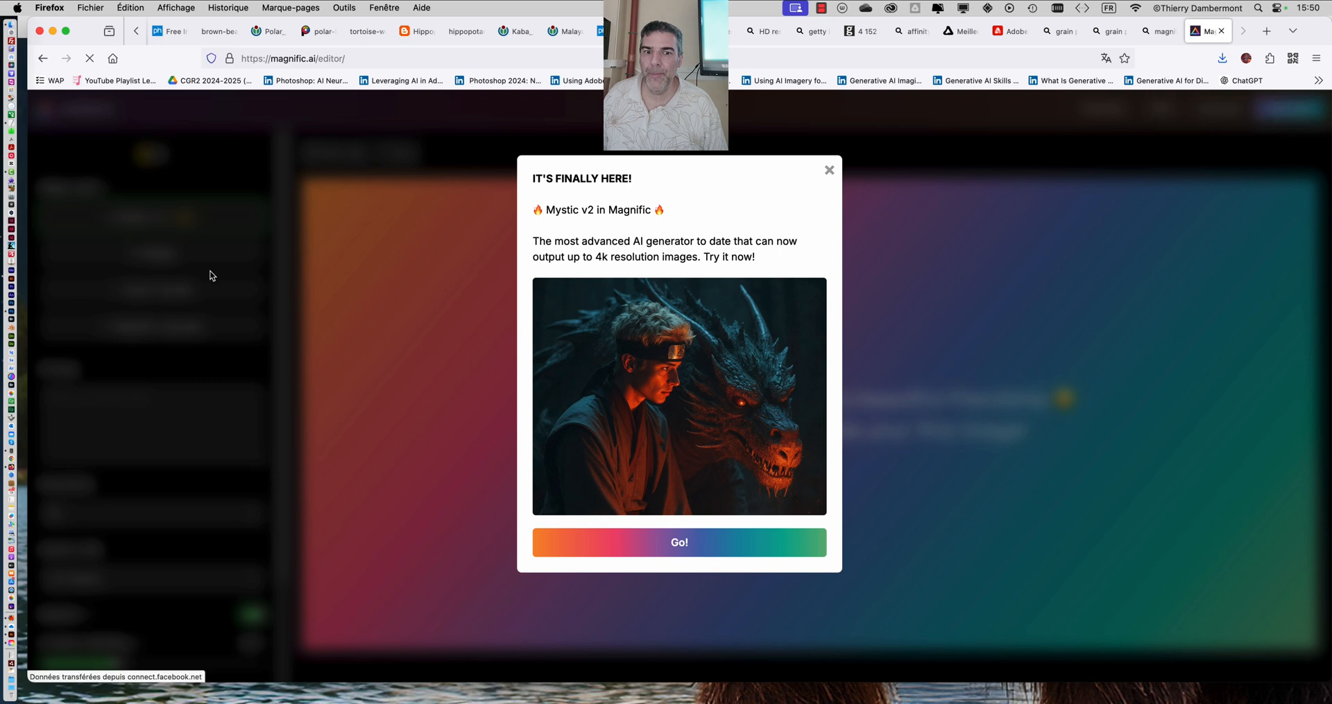
{"action": "left_click", "coordinate": [829, 171]}
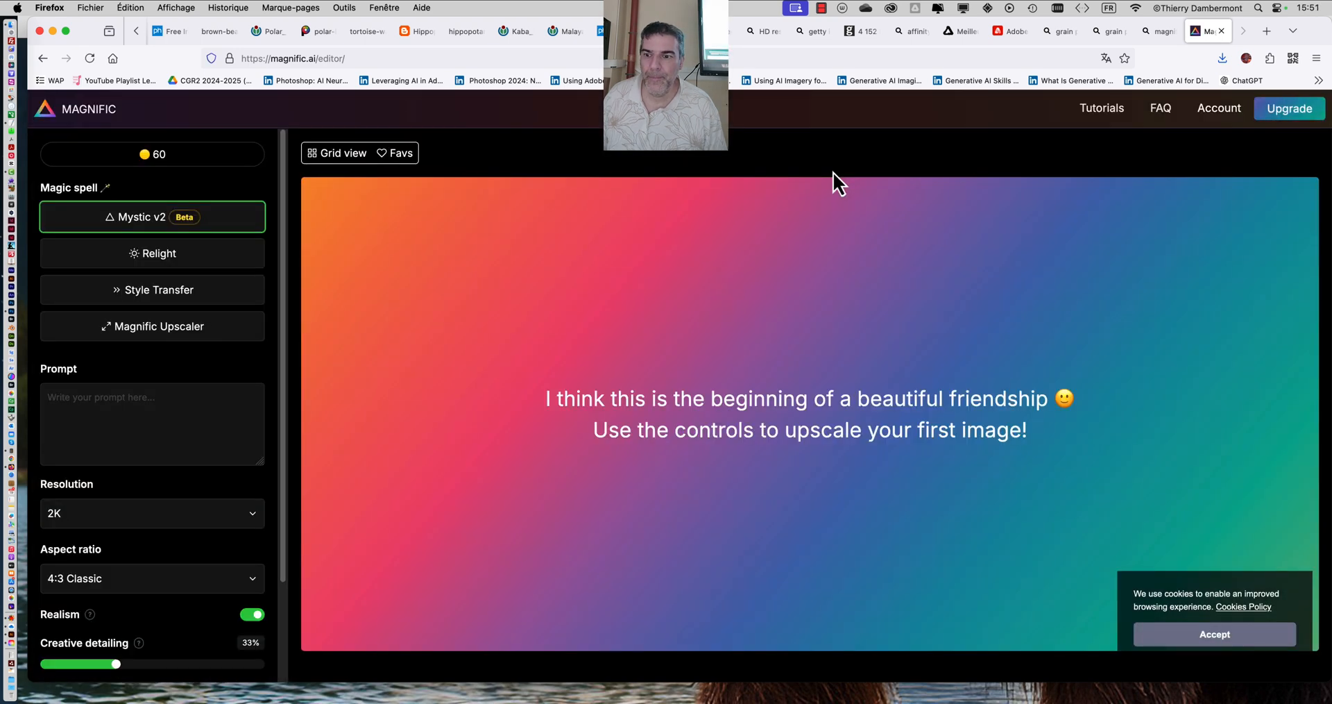
{"action": "left_click", "coordinate": [102, 107]}
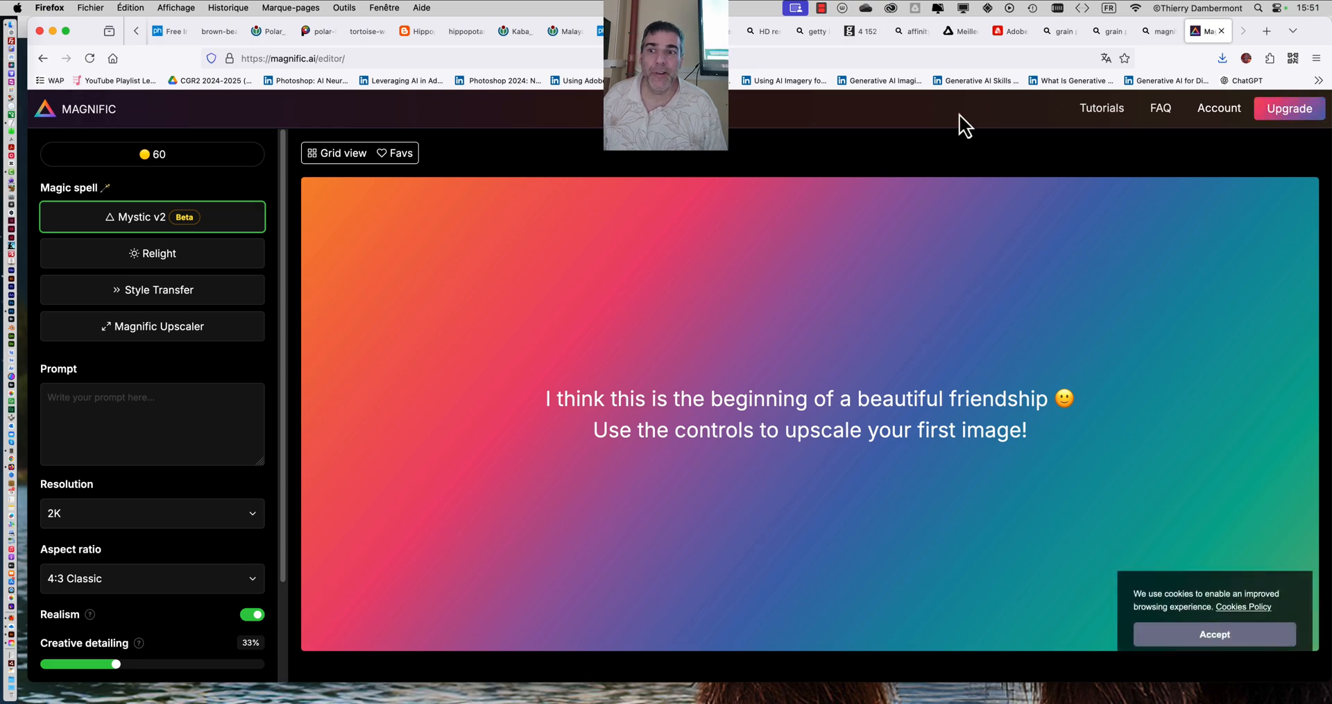
{"action": "left_click", "coordinate": [53, 31]}
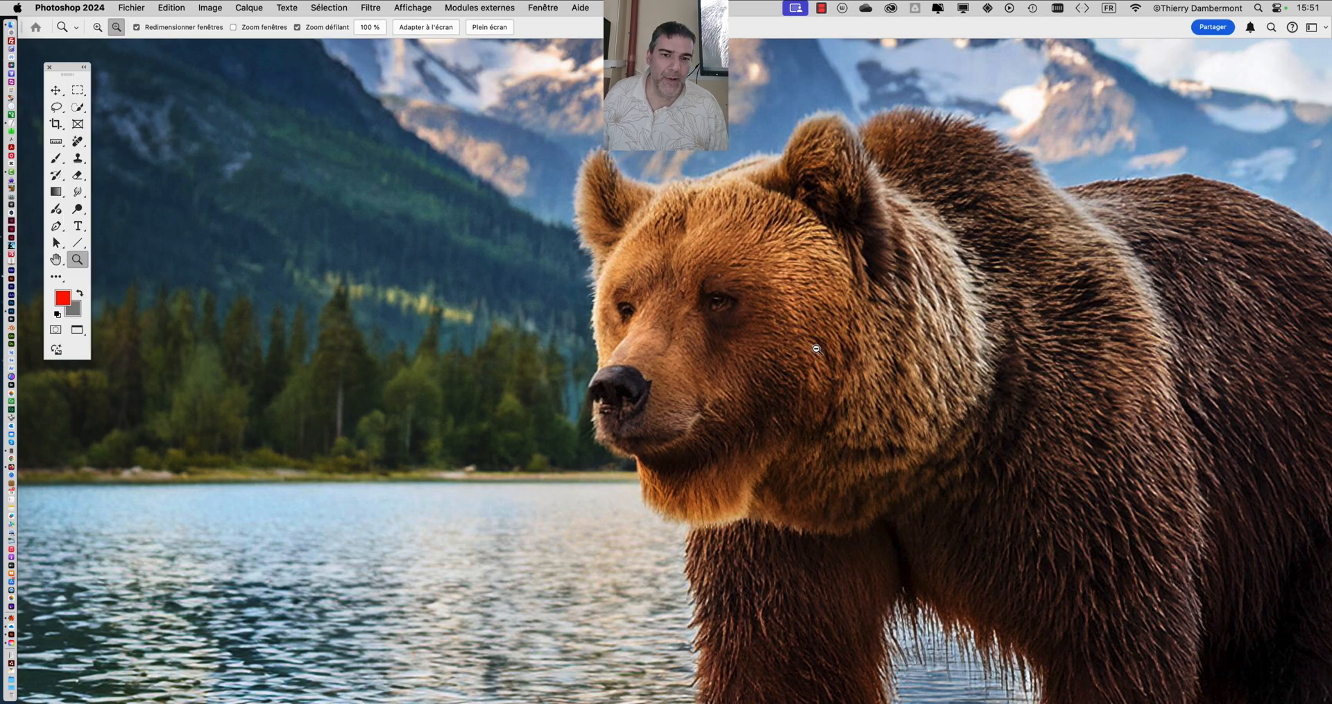
Step: Return the enlarged bear document from full screen to the standard window mode and hide all other applications
{"action": "scroll", "coordinate": [817, 349], "scroll_direction": "up", "scroll_amount": 6}
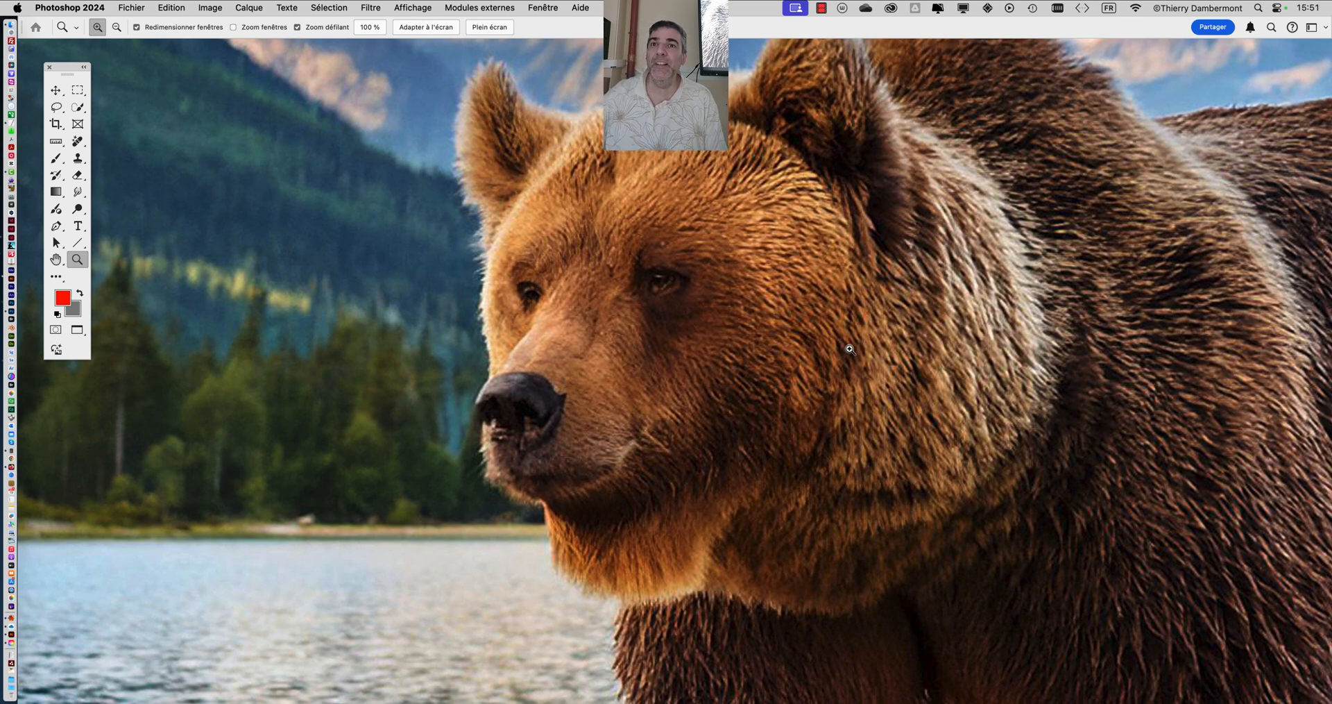
{"action": "left_click", "coordinate": [850, 349], "text": "alt"}
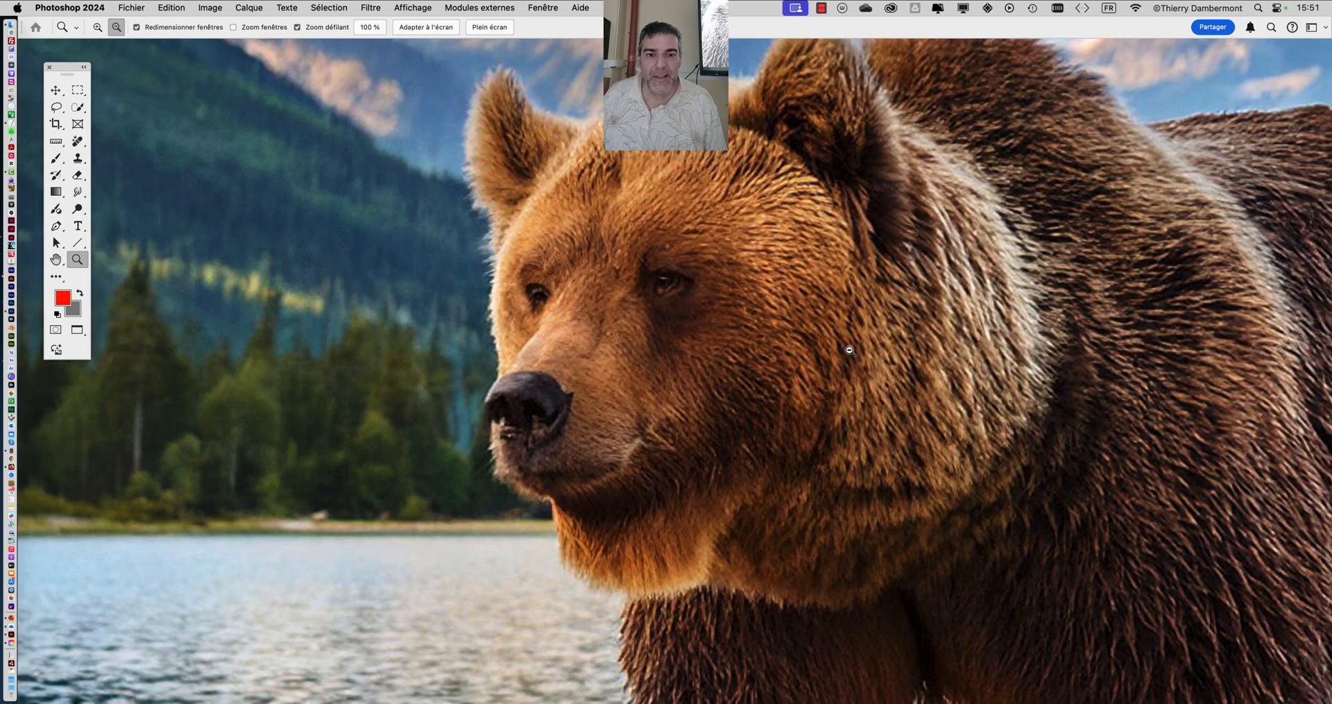
{"action": "left_click", "coordinate": [849, 350], "text": "alt"}
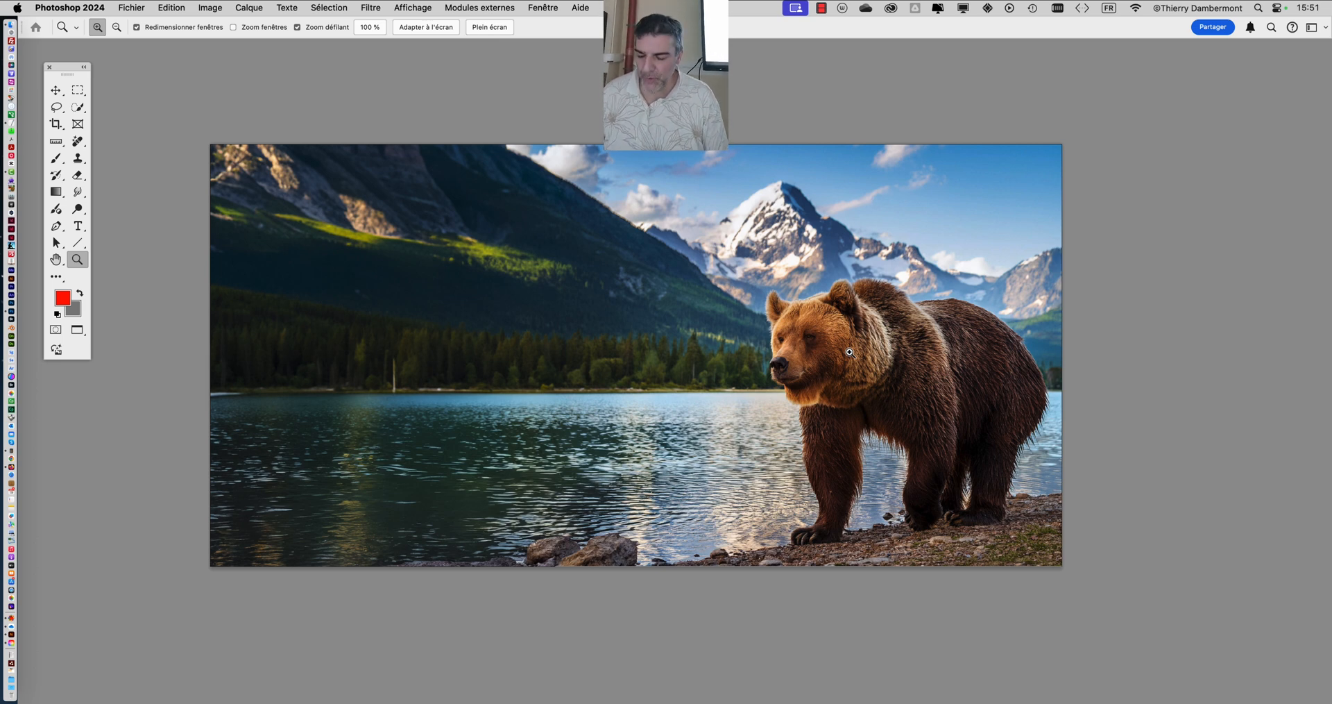
{"action": "key", "text": "f"}
{"action": "key", "text": "f"}
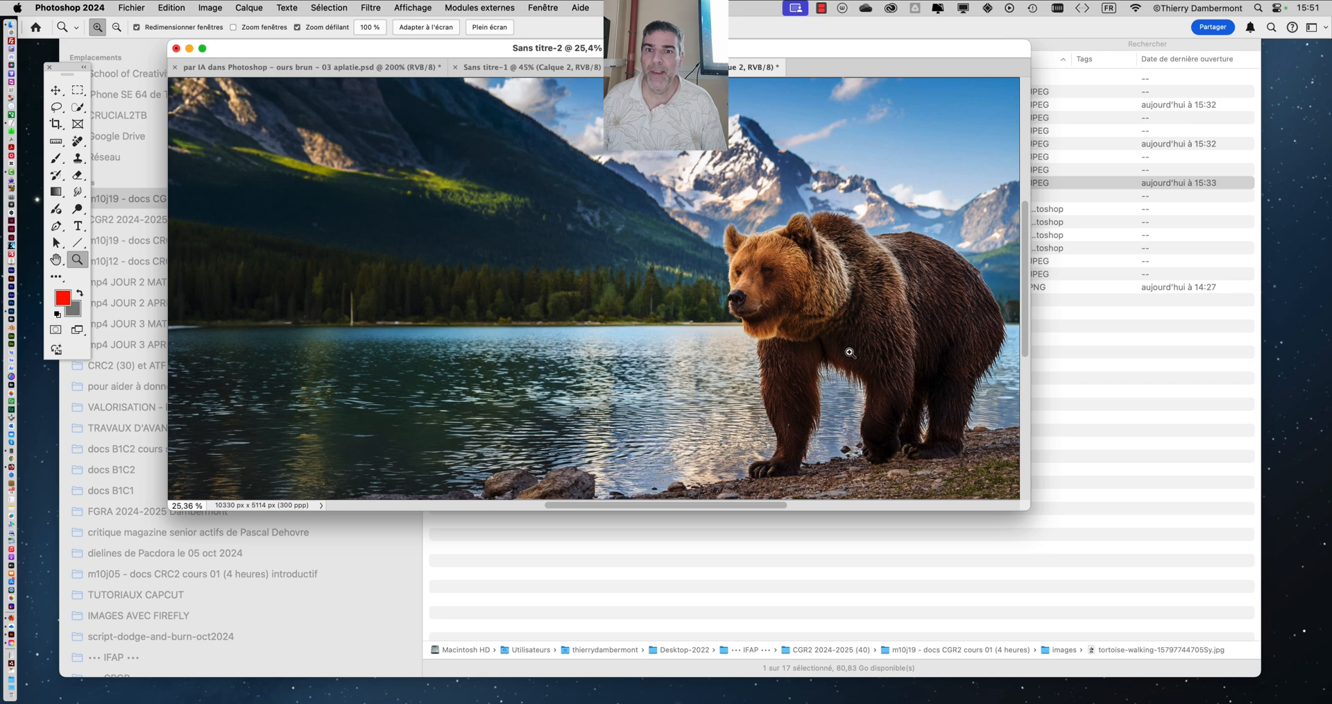
{"action": "key", "text": "super+alt+h"}
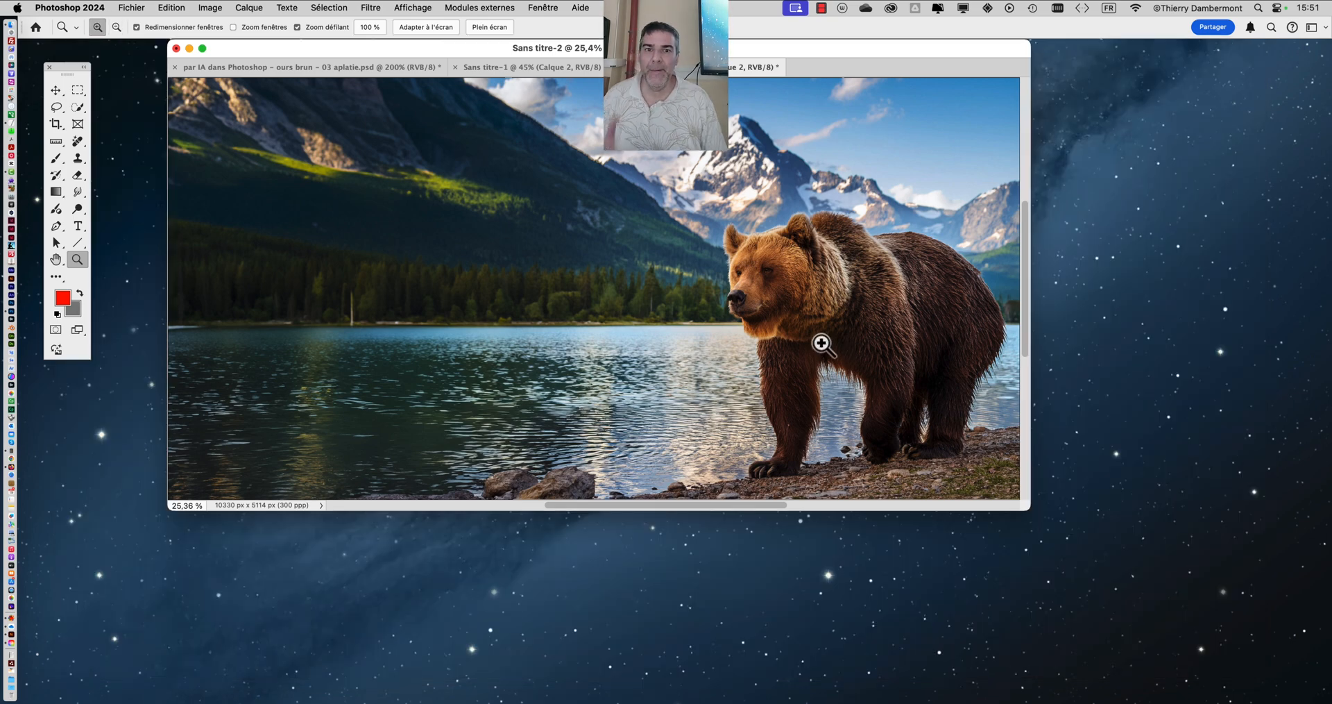
Step: Bring the original document "ours brun - 03 aplatie.psd" to the front of the tabbed window and enlarge that window
{"action": "left_click_drag", "start_coordinate": [656, 49], "coordinate": [624, 77]}
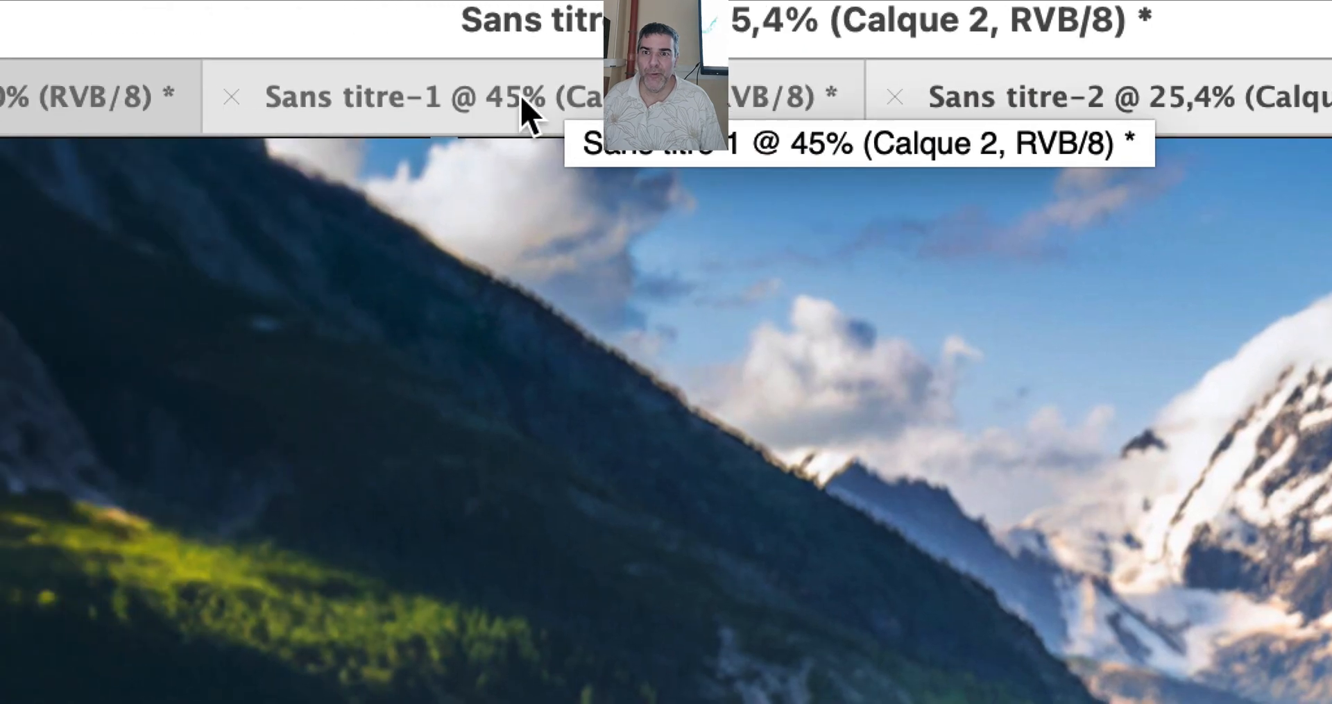
{"action": "left_click", "coordinate": [496, 96]}
{"action": "left_click", "coordinate": [34, 111]}
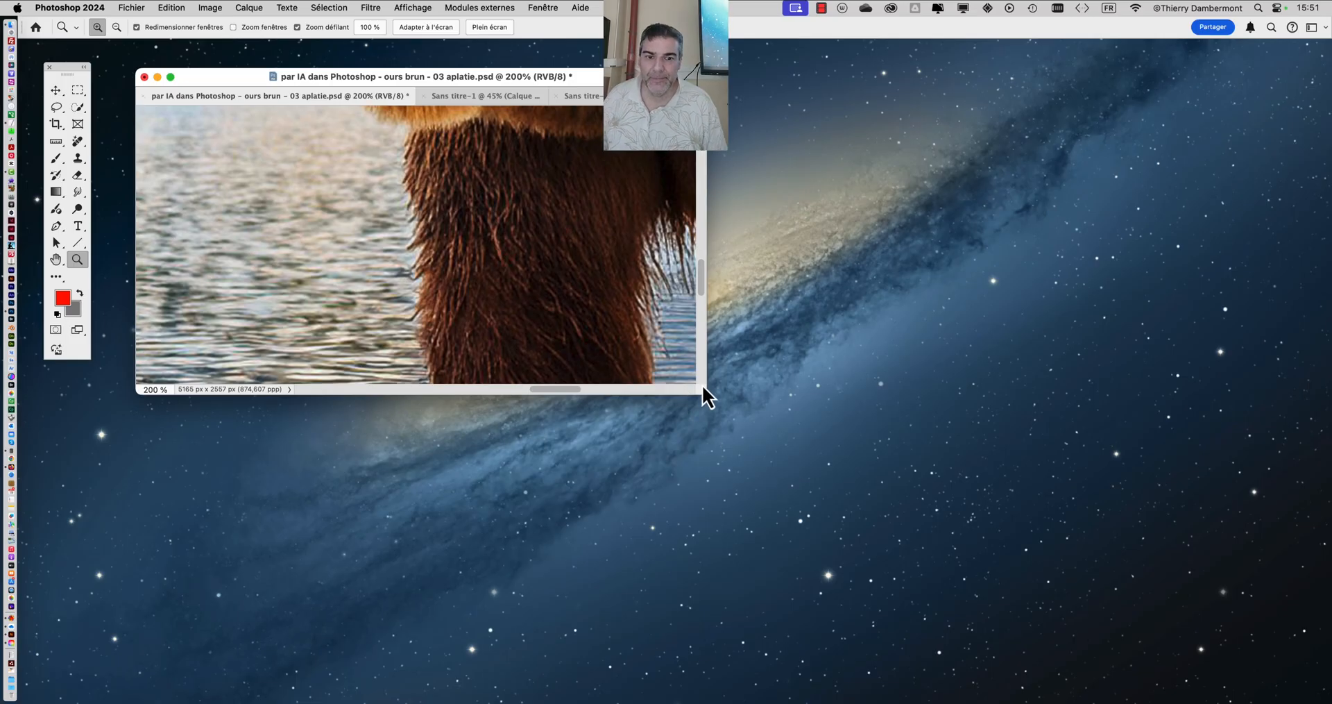
{"action": "left_click_drag", "start_coordinate": [702, 388], "coordinate": [945, 685]}
Step: Switch between the three open documents to compare them, ending on the enlarged document Sans titre-2
{"action": "left_click", "coordinate": [472, 96]}
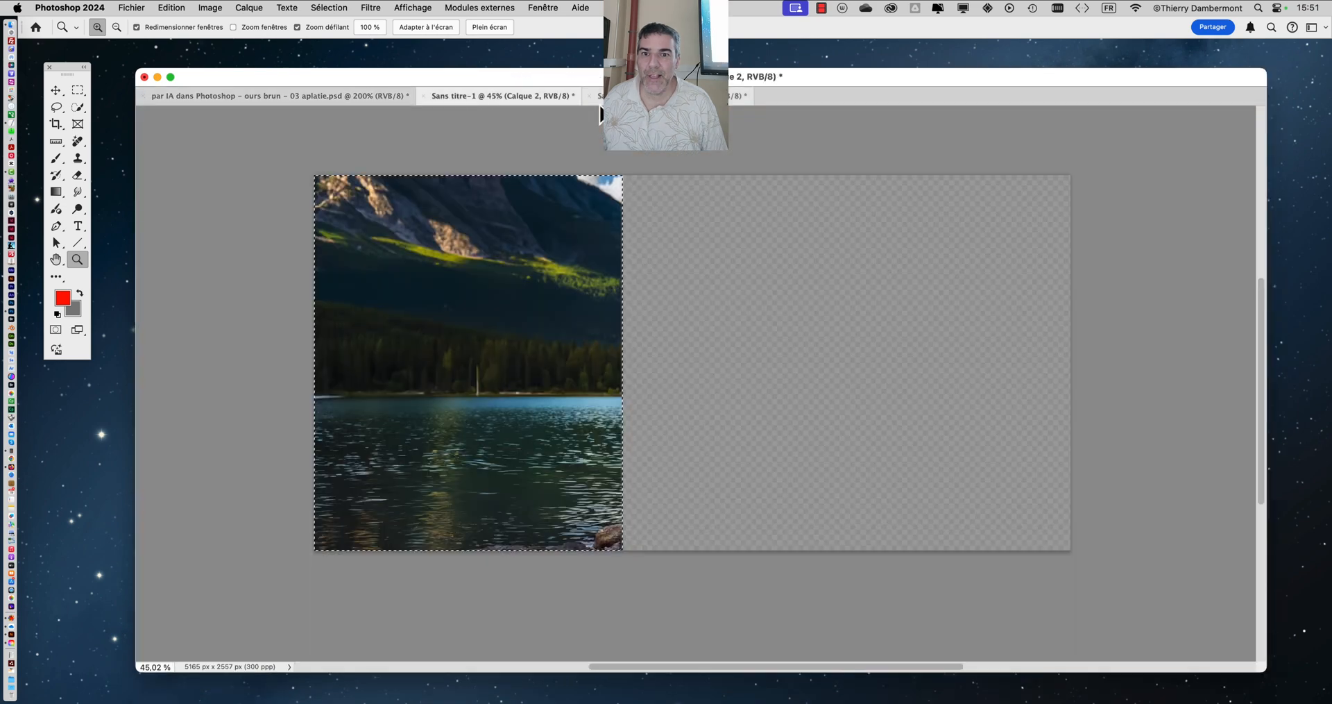
{"action": "left_click", "coordinate": [624, 96]}
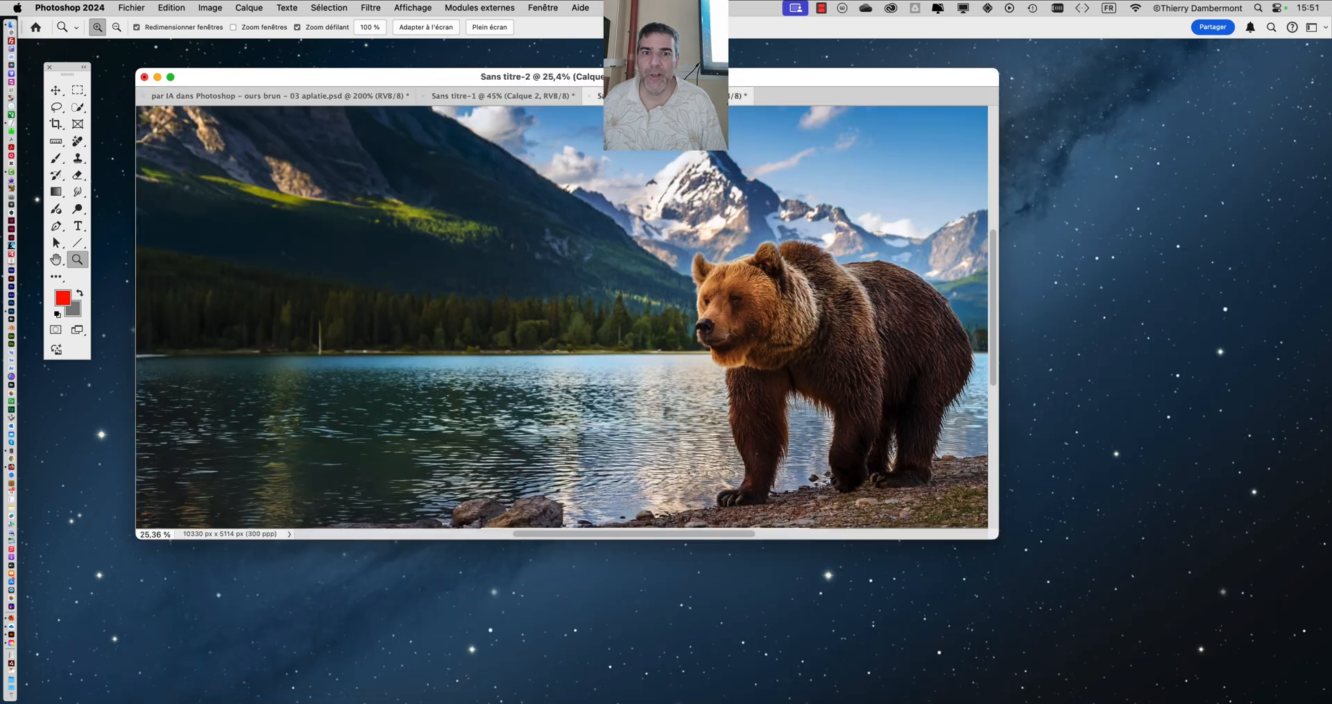
{"action": "left_click", "coordinate": [515, 95]}
{"action": "left_click", "coordinate": [338, 94]}
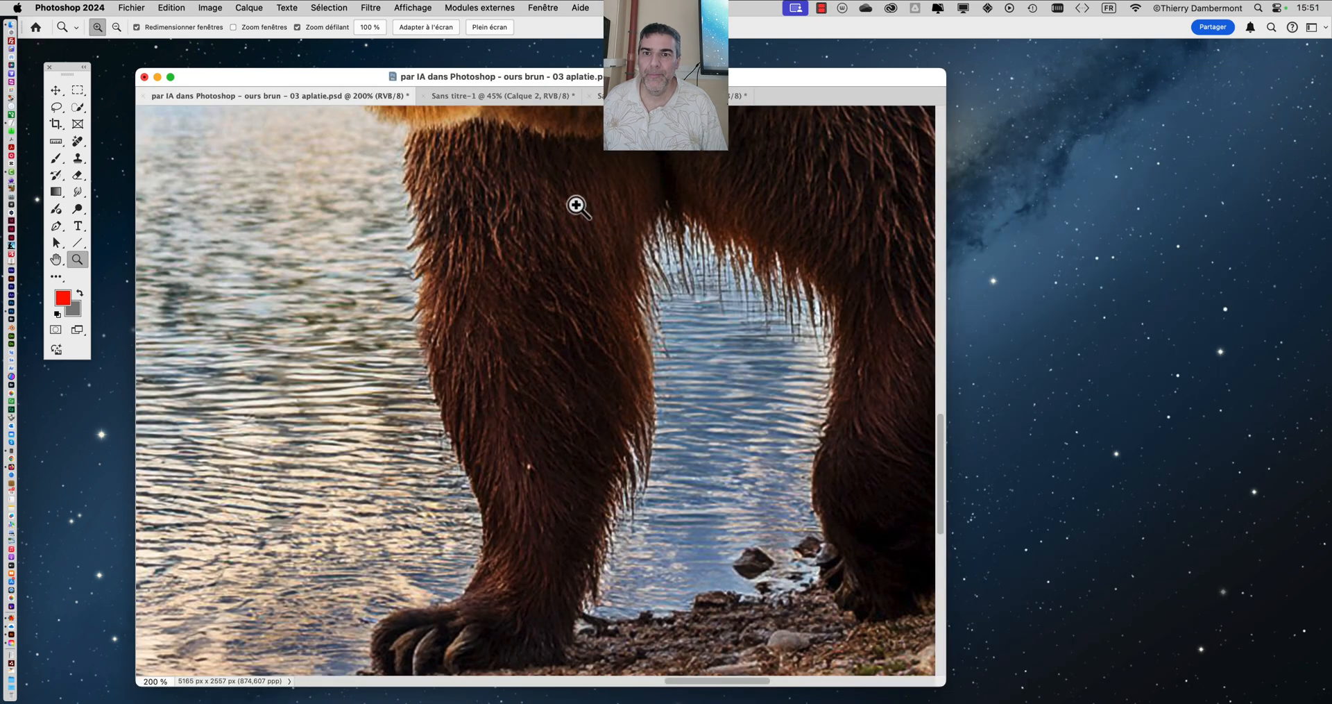
{"action": "left_click", "coordinate": [625, 95]}
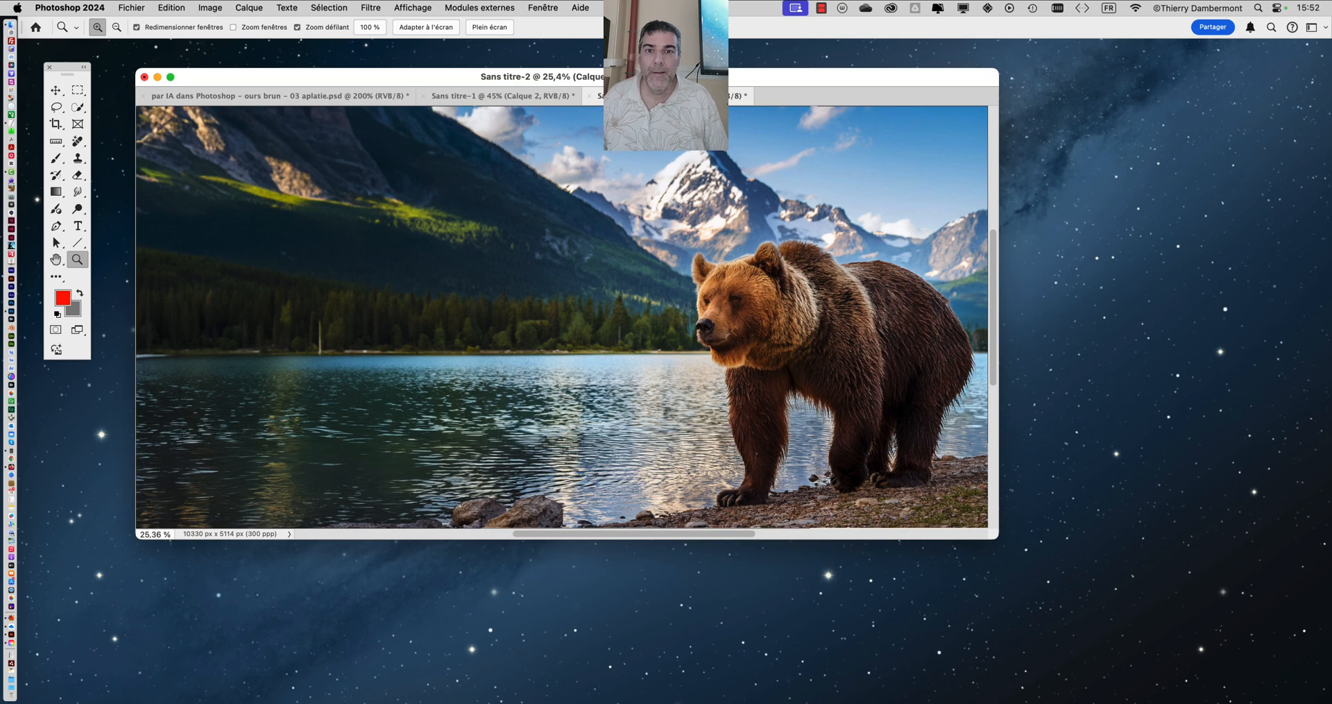
Step: Detach Sans titre-2 into its own floating window and dock it back with the other documents
{"action": "left_click_drag", "start_coordinate": [624, 77], "coordinate": [556, 57]}
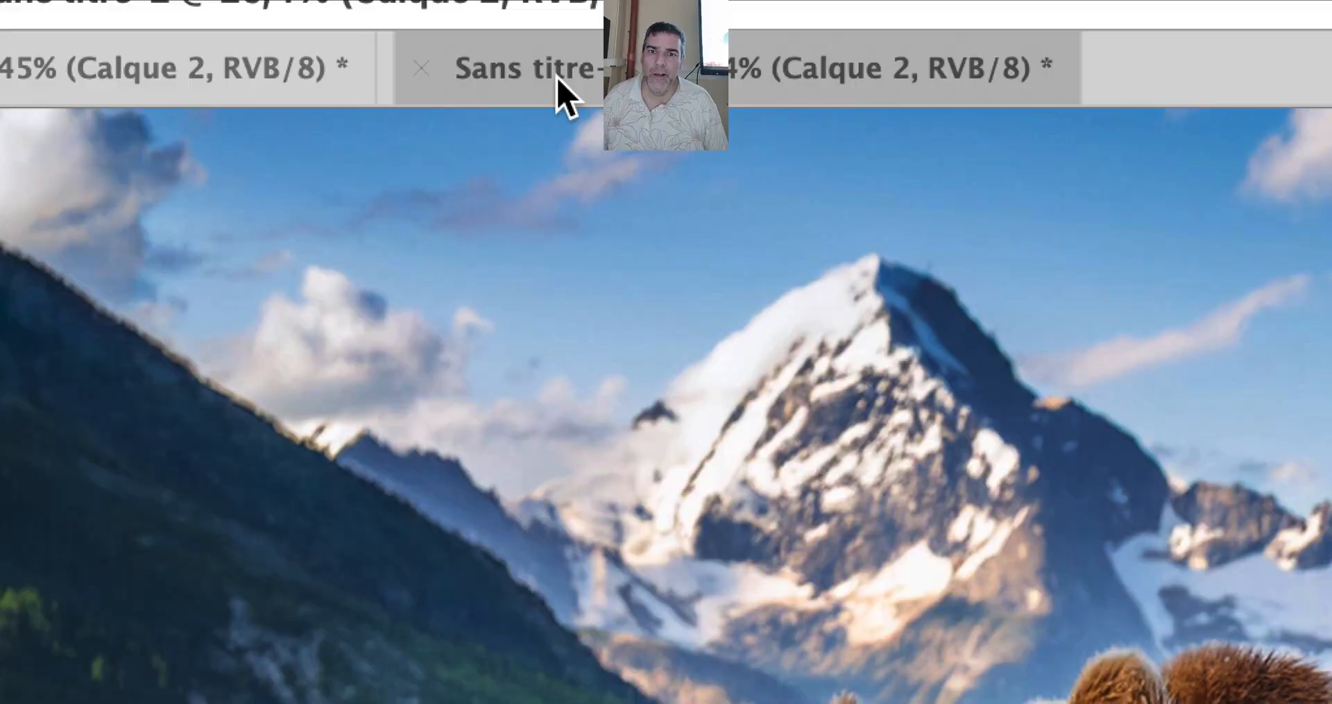
{"action": "left_click_drag", "start_coordinate": [559, 95], "coordinate": [617, 150]}
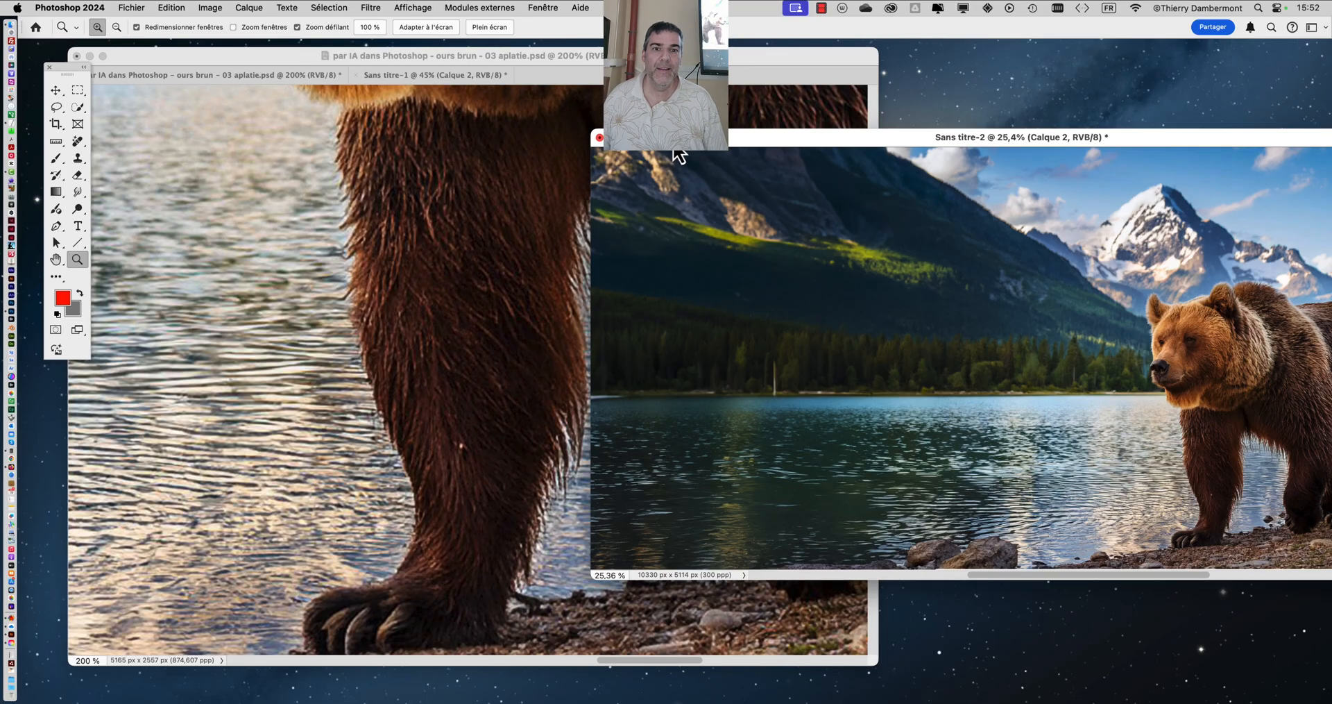
{"action": "left_click_drag", "start_coordinate": [670, 139], "coordinate": [669, 165]}
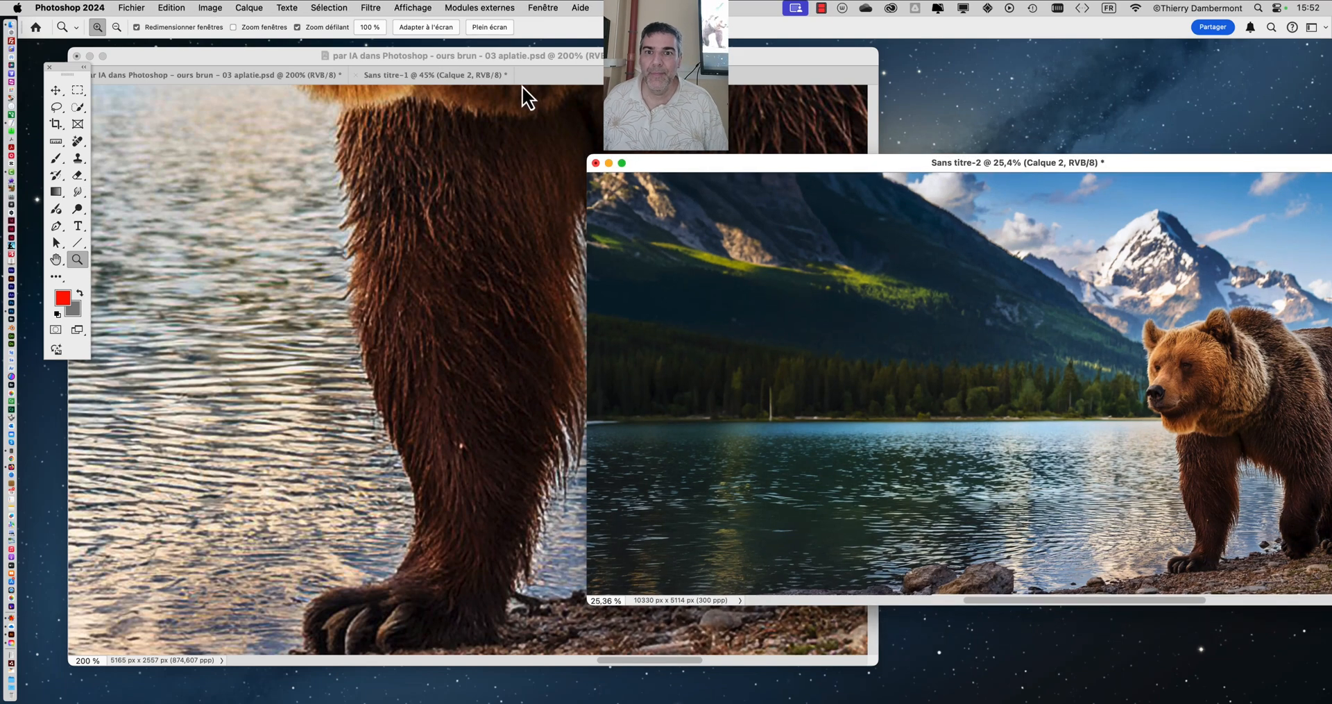
{"action": "left_click_drag", "start_coordinate": [639, 166], "coordinate": [506, 71]}
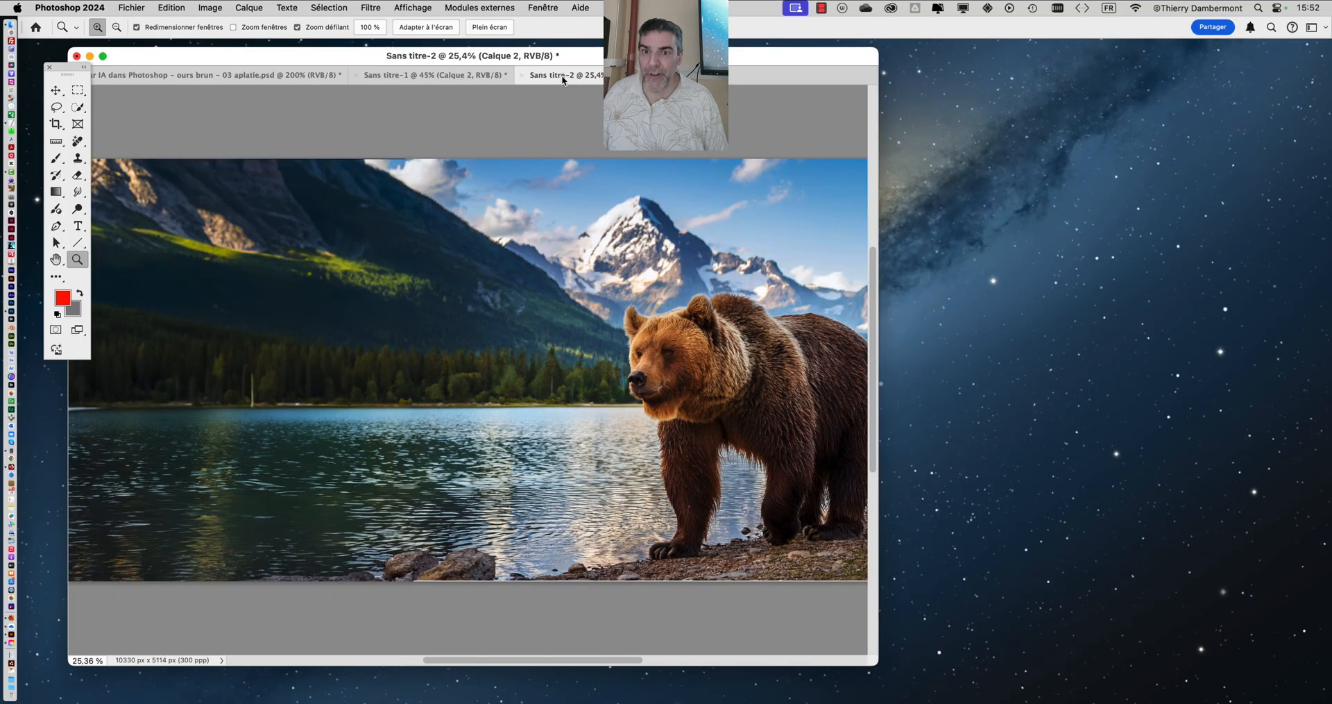
Step: Cycle Sans titre-2 through the full-screen modes and return to the standard window
{"action": "key", "text": "f"}
{"action": "key", "text": "f"}
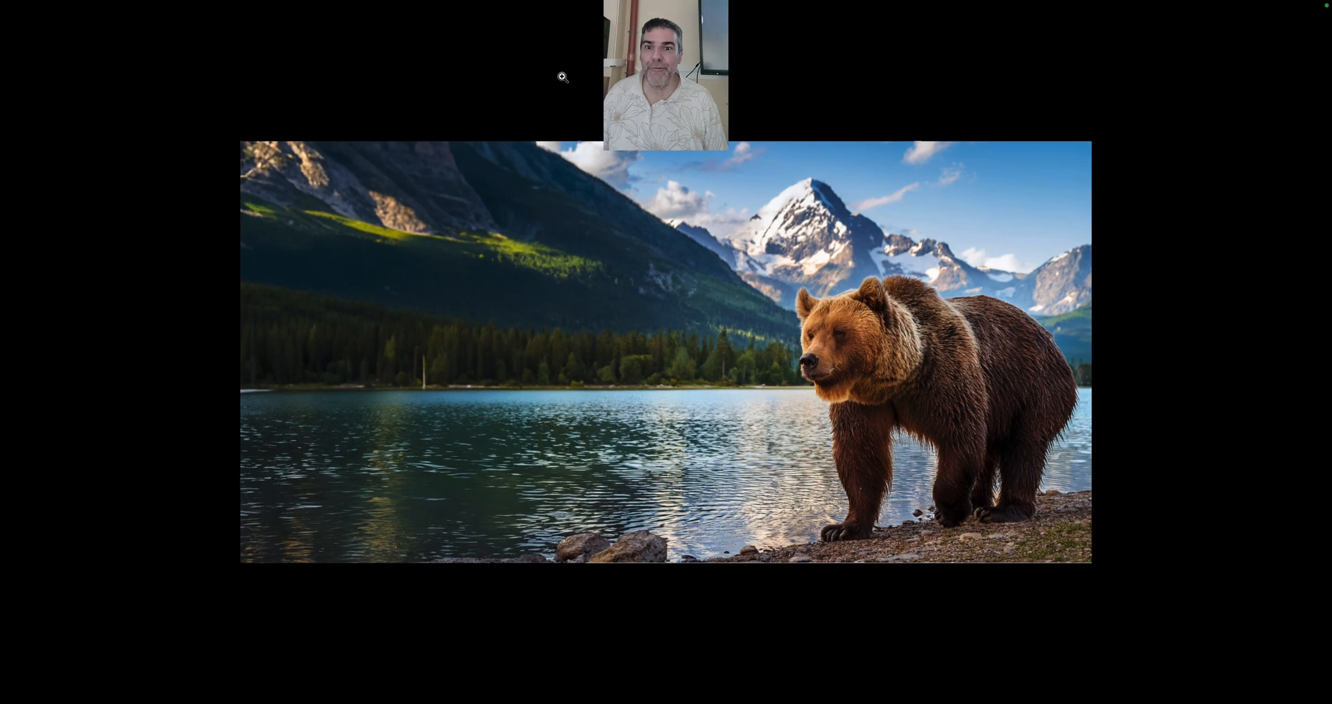
{"action": "key", "text": "f"}
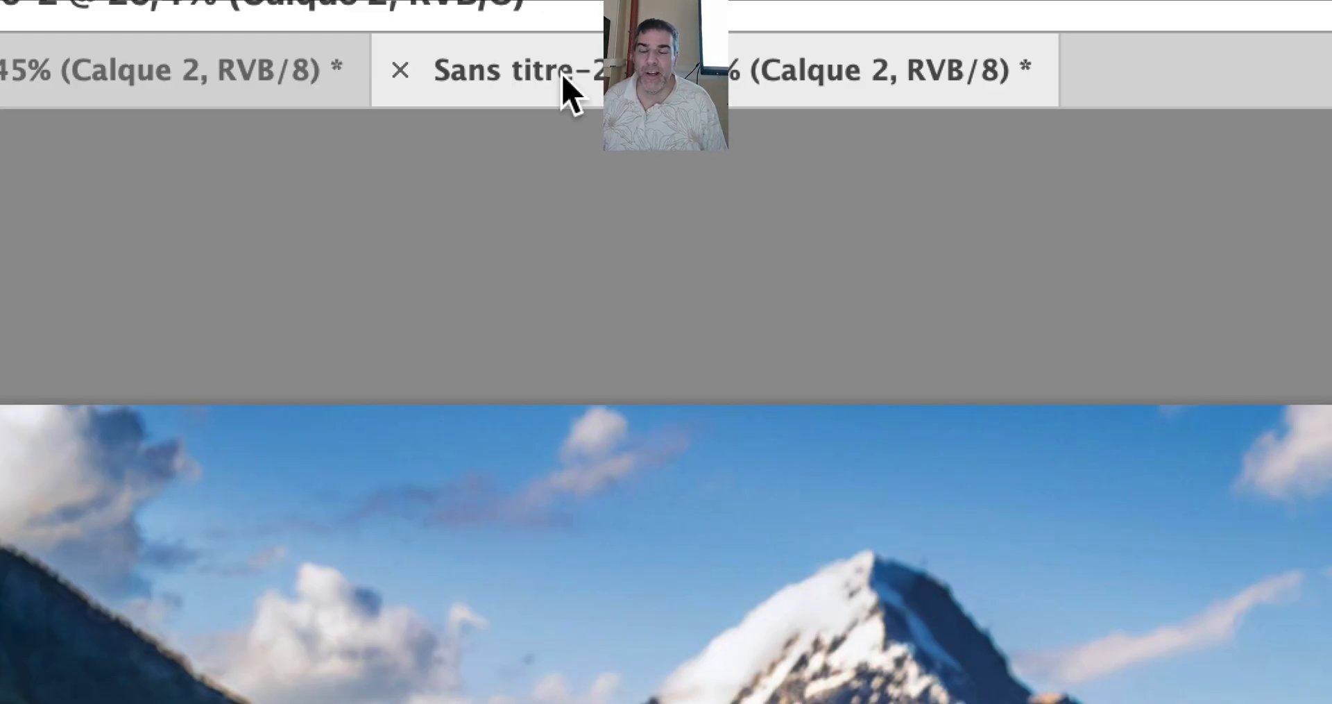
Step: Float Sans titre-2 in its own window and narrow the original document's window to make room beside it
{"action": "left_click_drag", "start_coordinate": [569, 91], "coordinate": [702, 172]}
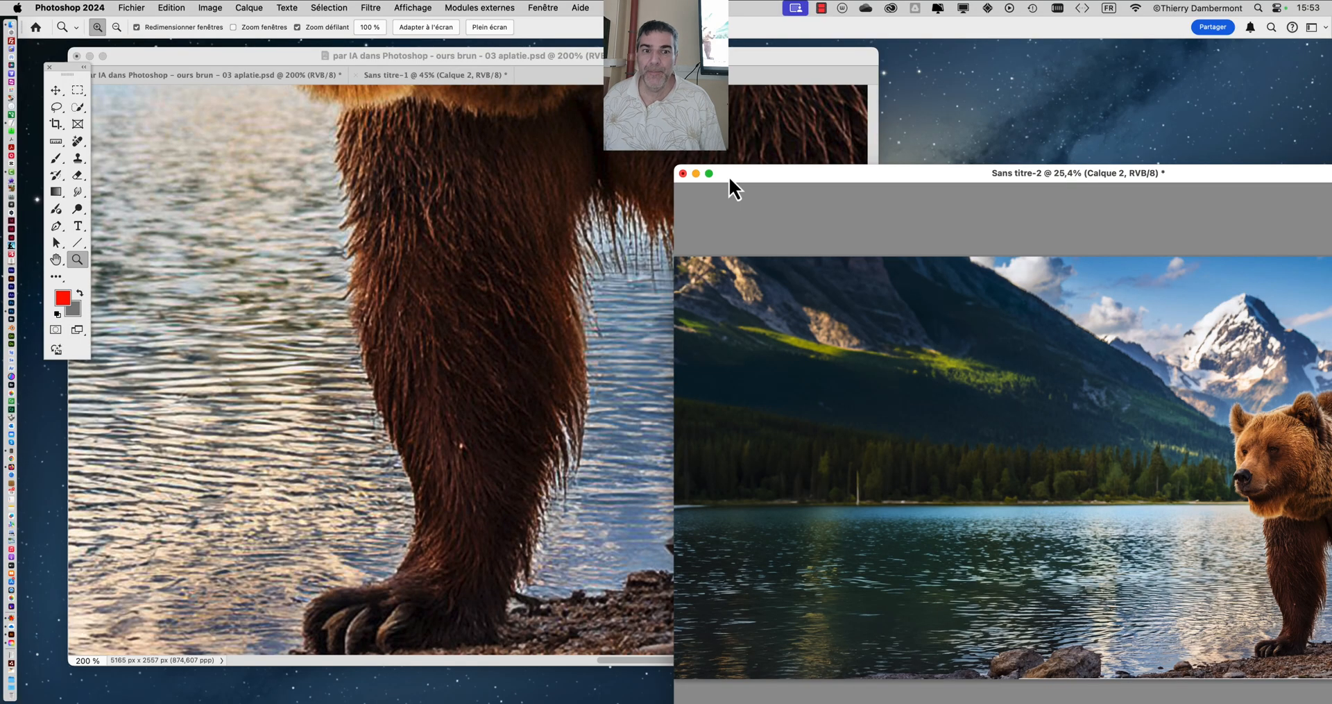
{"action": "left_click_drag", "start_coordinate": [730, 184], "coordinate": [676, 193]}
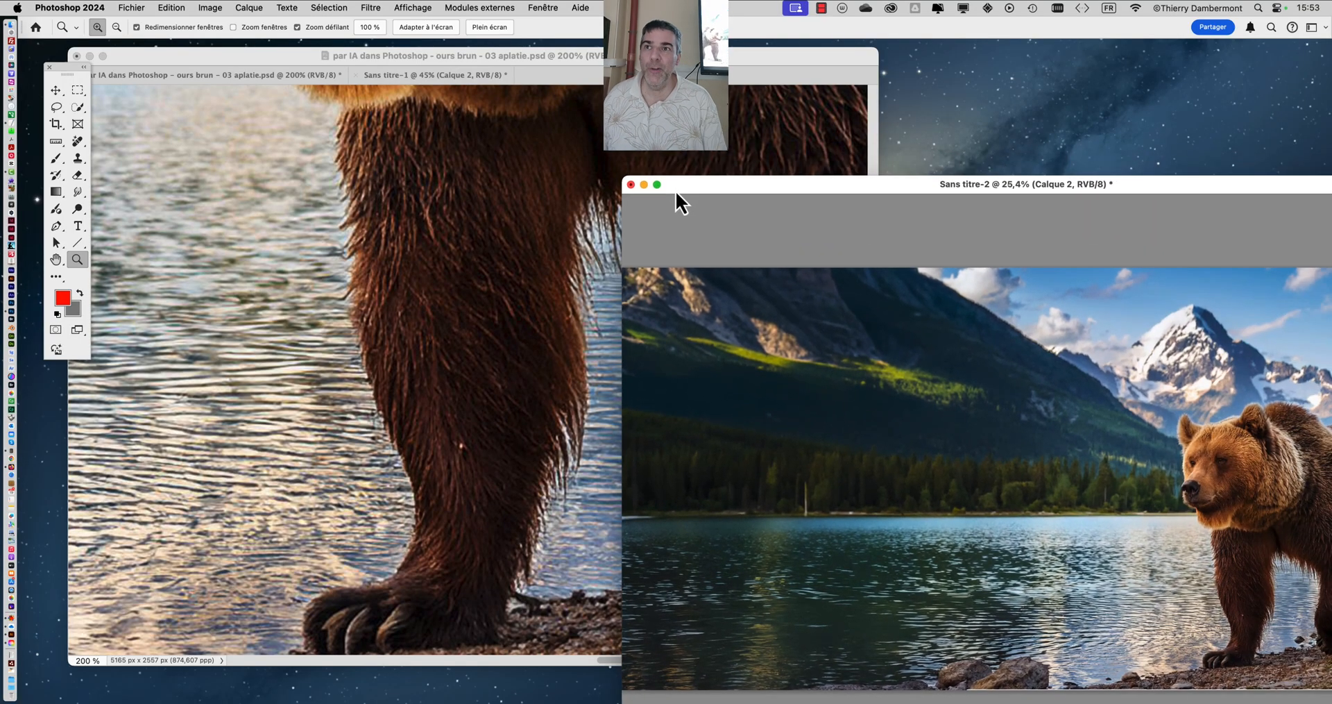
{"action": "left_click", "coordinate": [250, 63]}
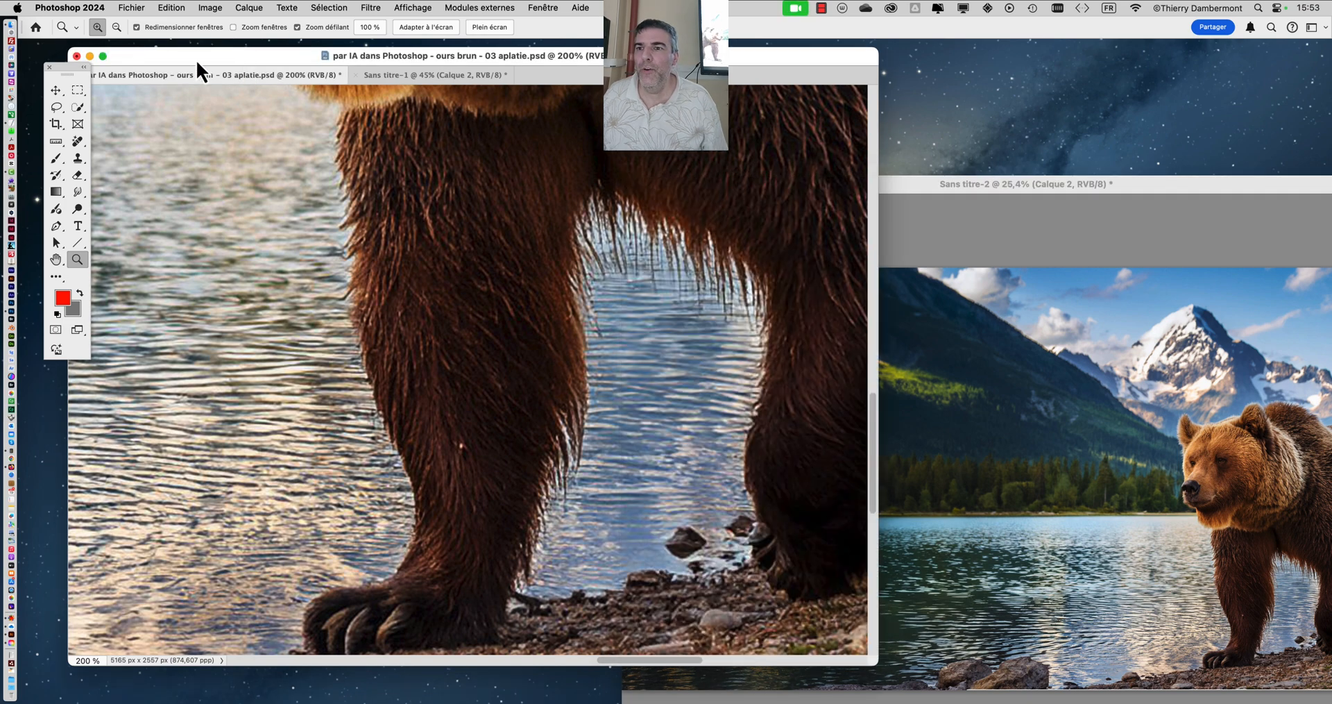
{"action": "left_click_drag", "start_coordinate": [196, 60], "coordinate": [227, 58]}
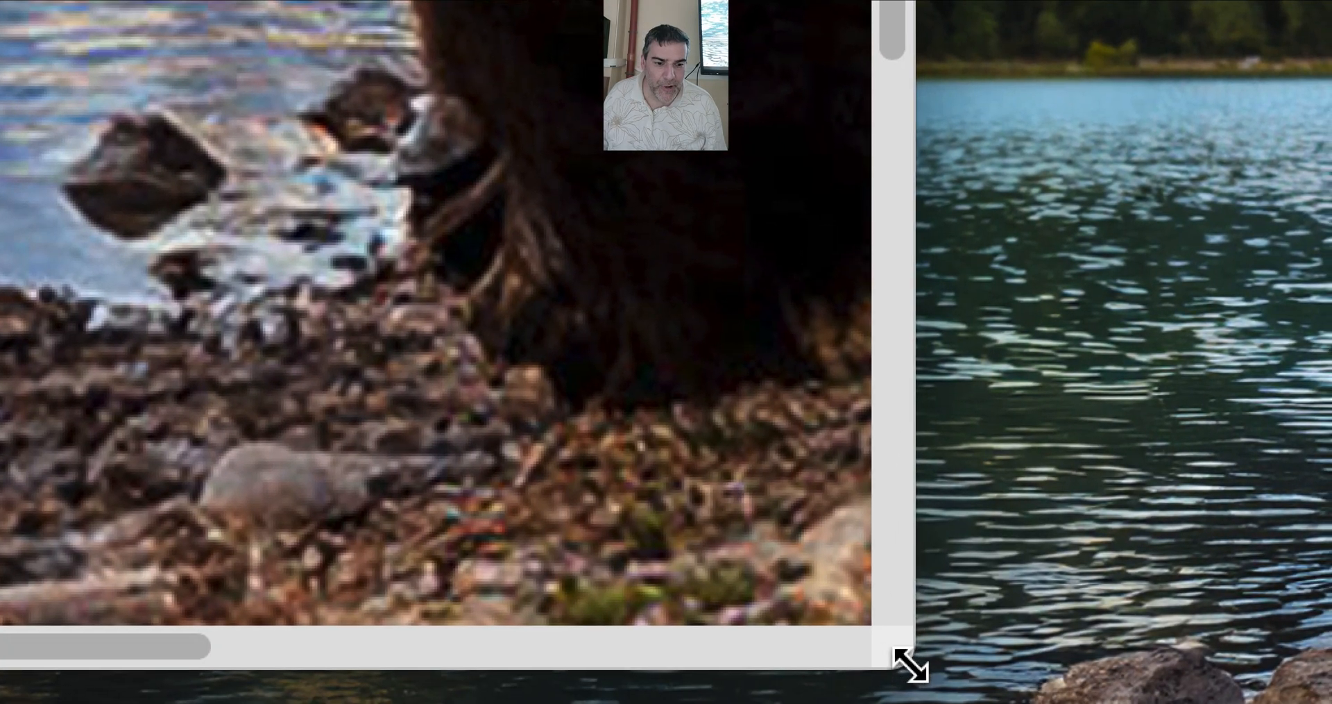
{"action": "left_click_drag", "start_coordinate": [910, 666], "coordinate": [605, 683]}
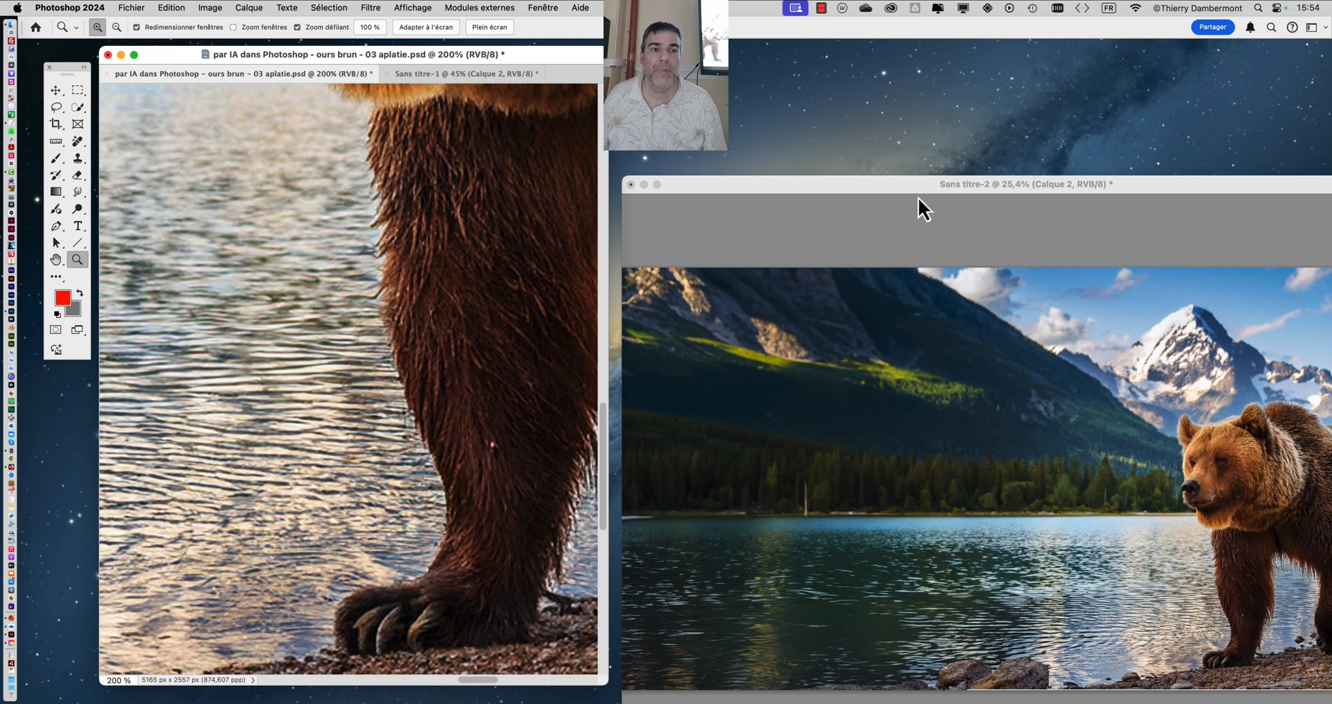
Step: Position and resize the two windows so the original and Sans titre-2 sit side by side at similar sizes
{"action": "left_click_drag", "start_coordinate": [920, 190], "coordinate": [632, 105]}
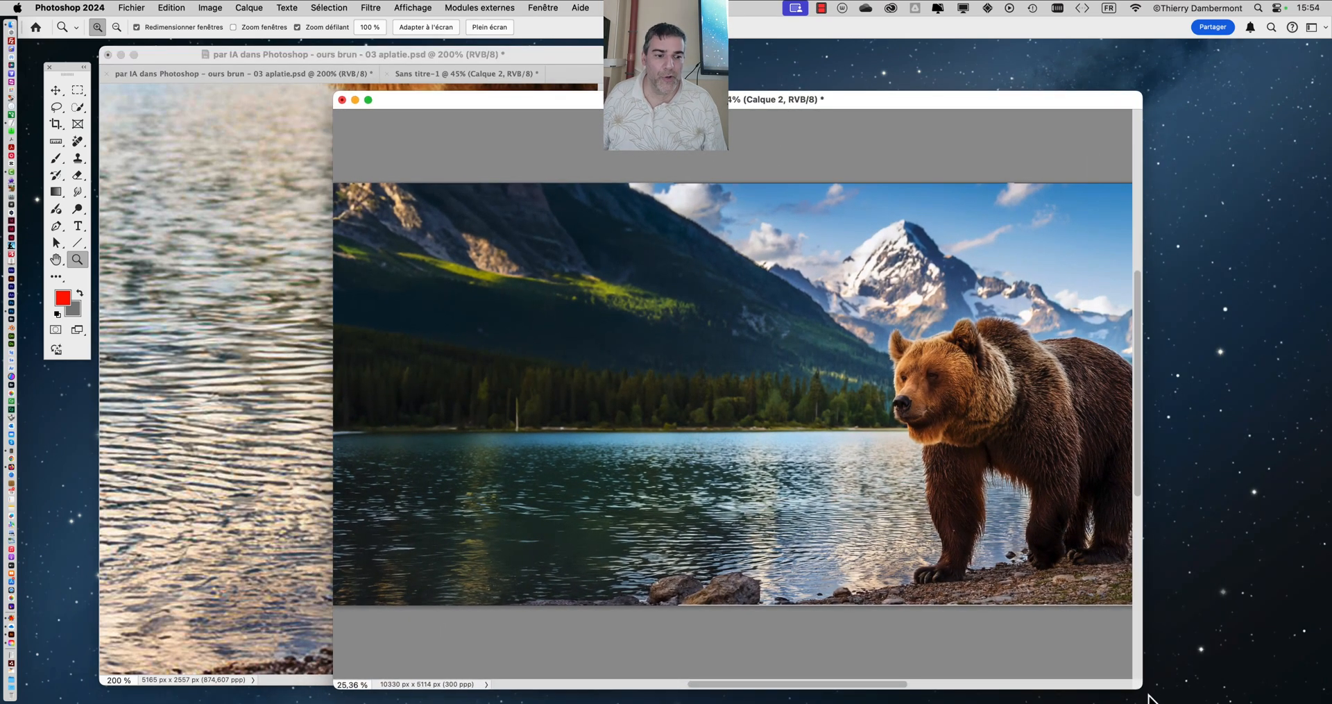
{"action": "left_click_drag", "start_coordinate": [1141, 687], "coordinate": [819, 697]}
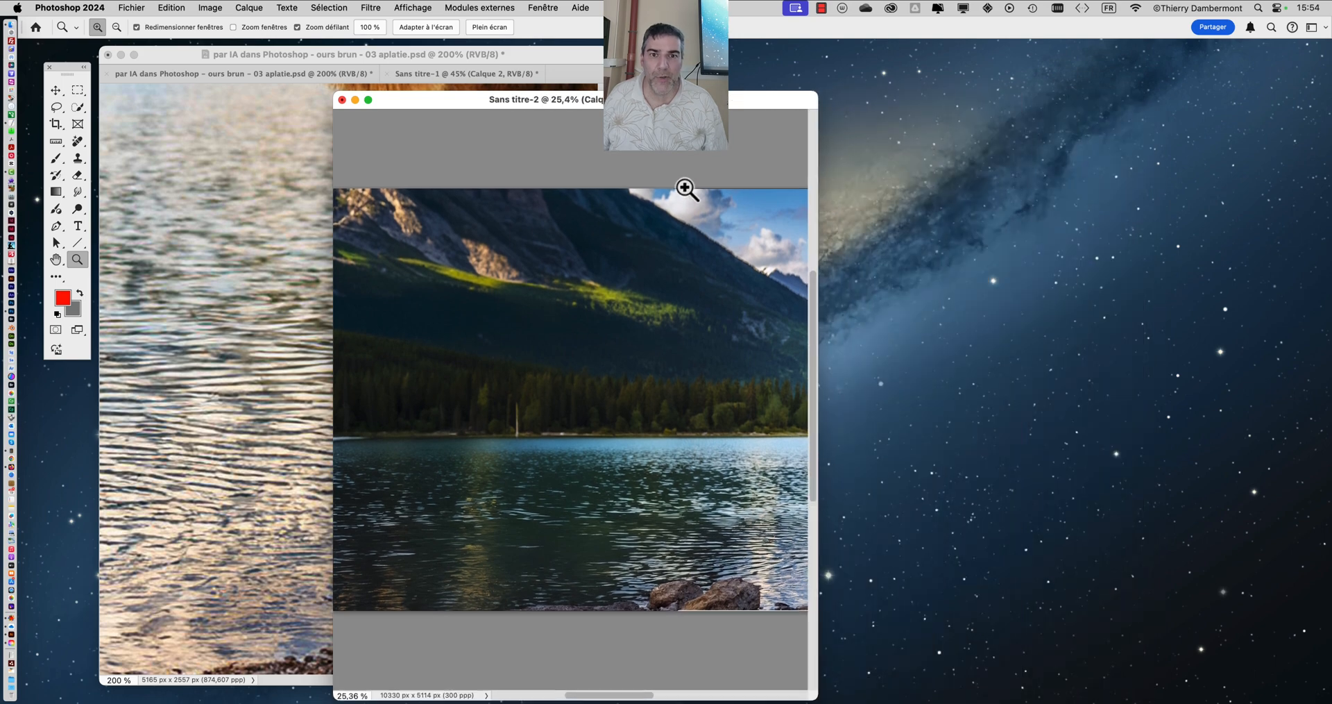
{"action": "left_click_drag", "start_coordinate": [685, 101], "coordinate": [992, 59]}
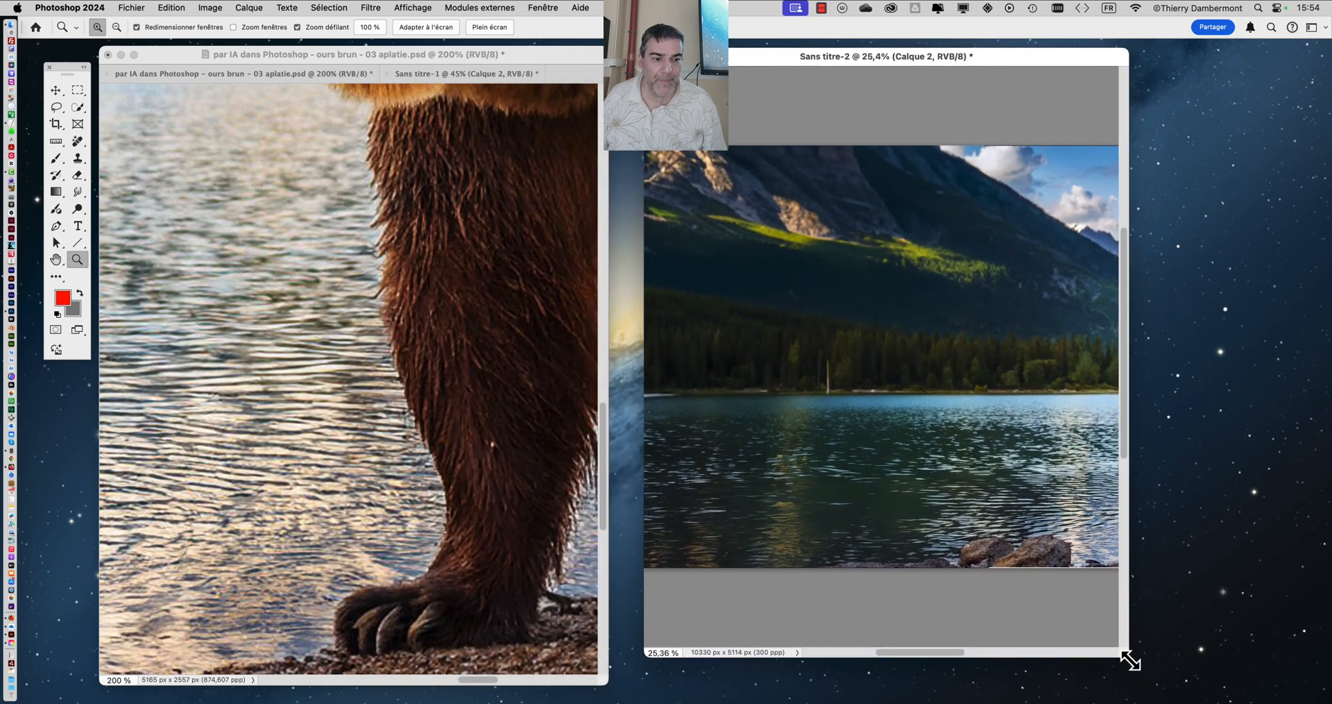
{"action": "left_click_drag", "start_coordinate": [1141, 665], "coordinate": [1201, 684]}
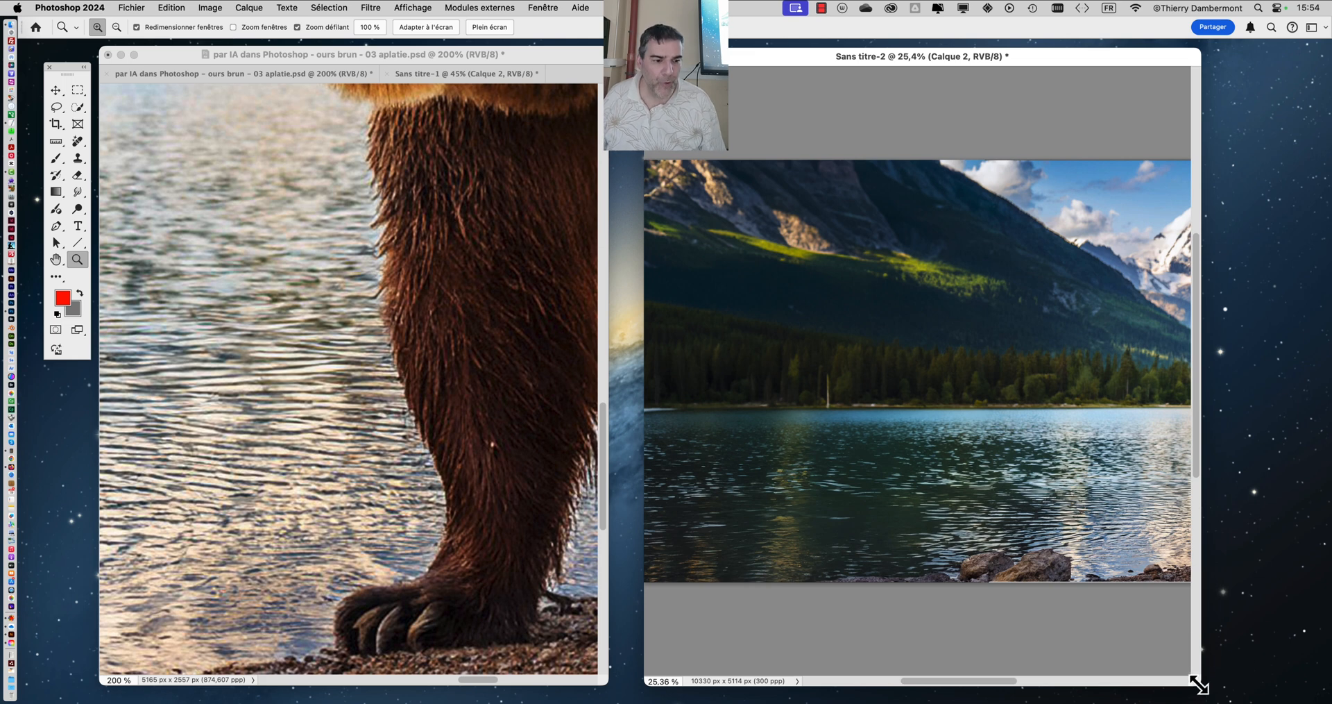
{"action": "left_click_drag", "start_coordinate": [1199, 683], "coordinate": [1173, 661]}
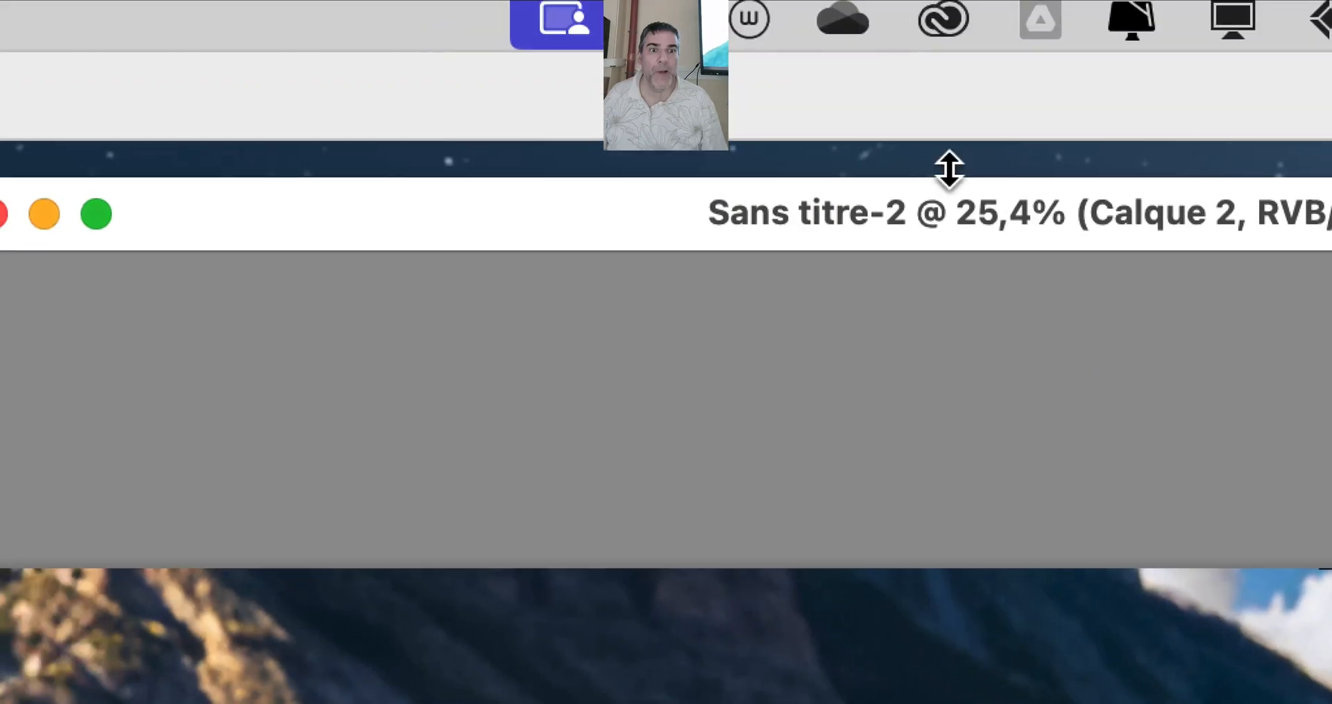
{"action": "left_click_drag", "start_coordinate": [951, 221], "coordinate": [1187, 189]}
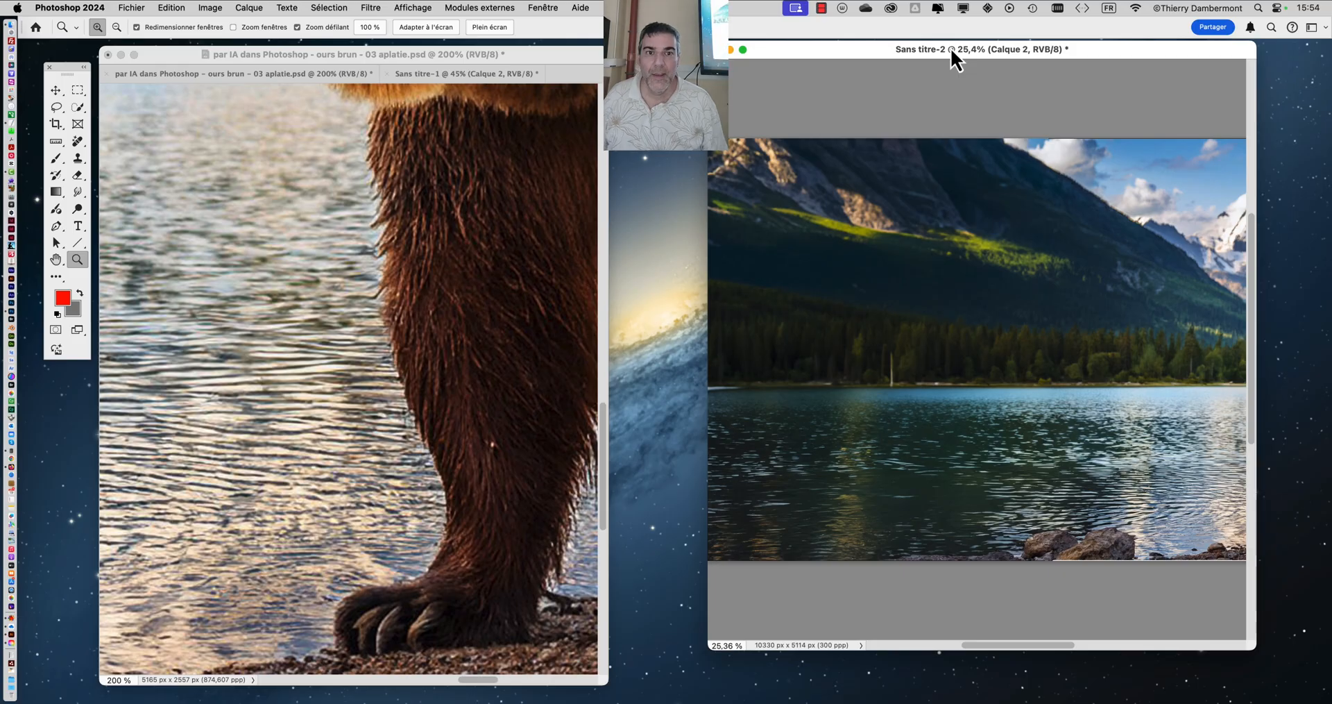
{"action": "left_click_drag", "start_coordinate": [951, 49], "coordinate": [922, 57]}
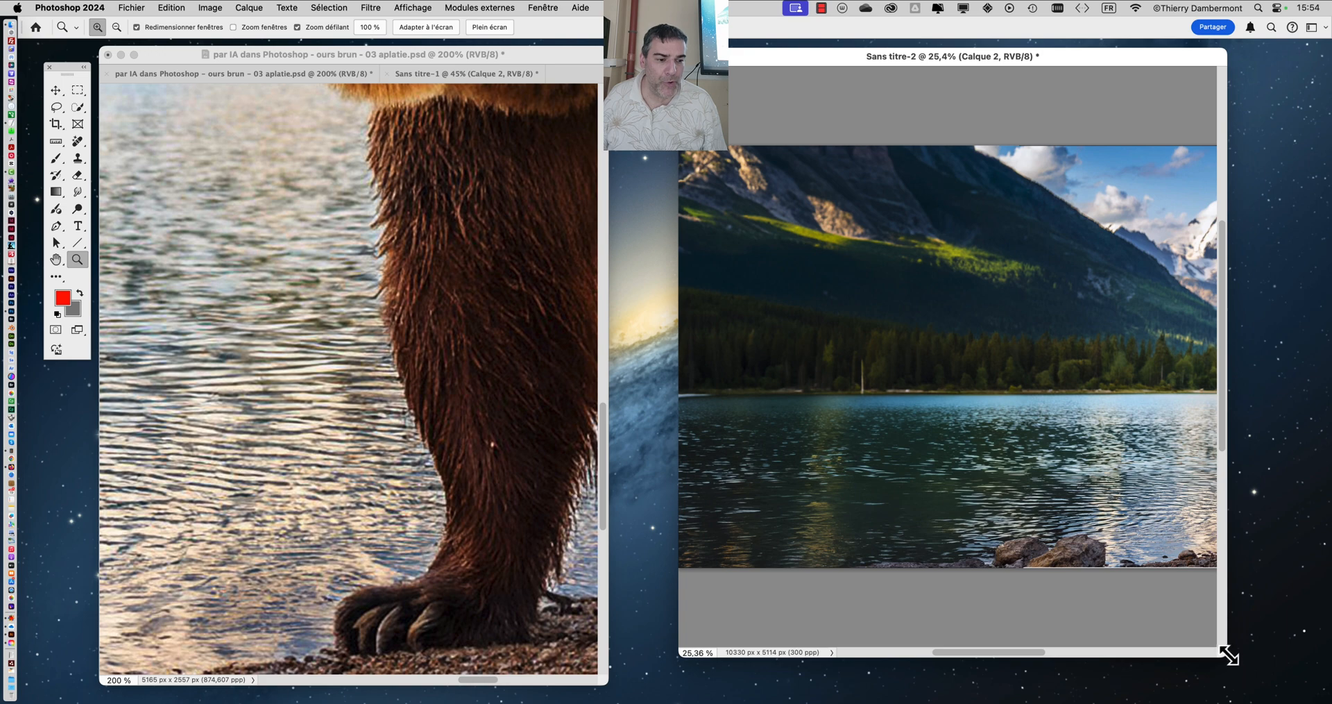
{"action": "left_click_drag", "start_coordinate": [1223, 662], "coordinate": [1215, 675]}
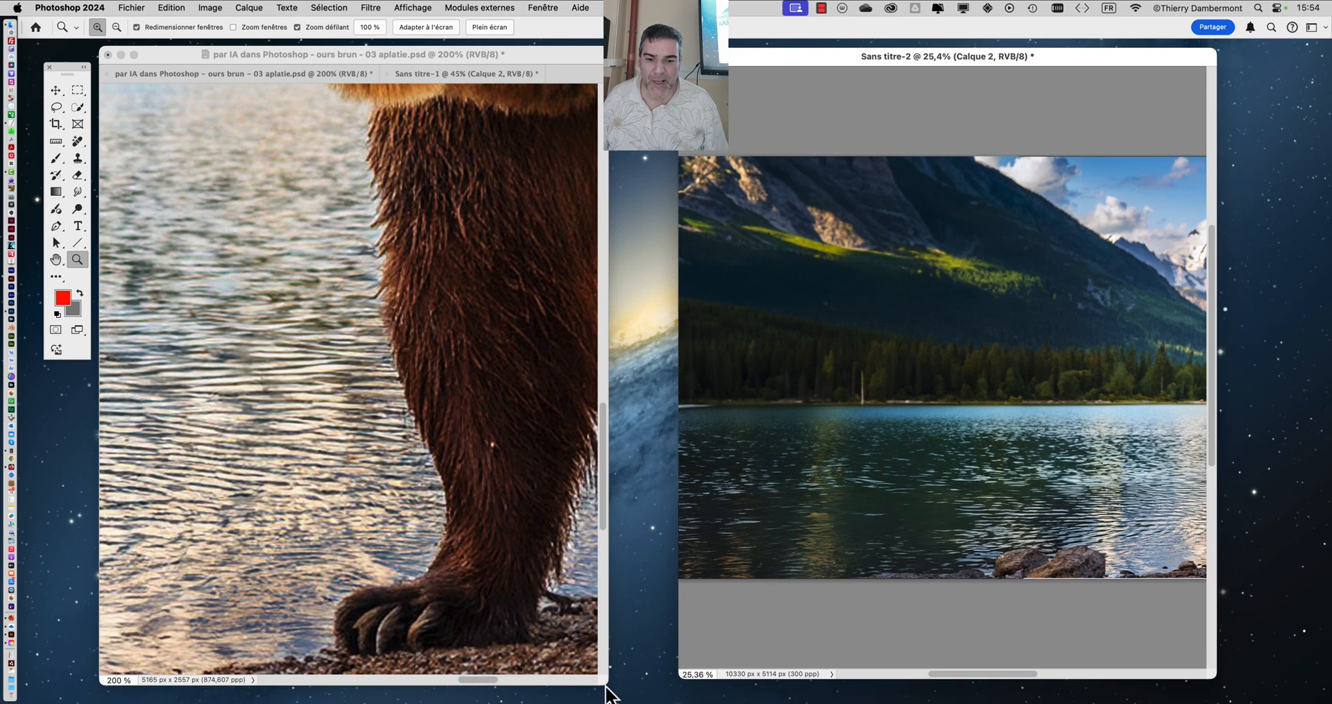
{"action": "left_click_drag", "start_coordinate": [605, 686], "coordinate": [658, 676]}
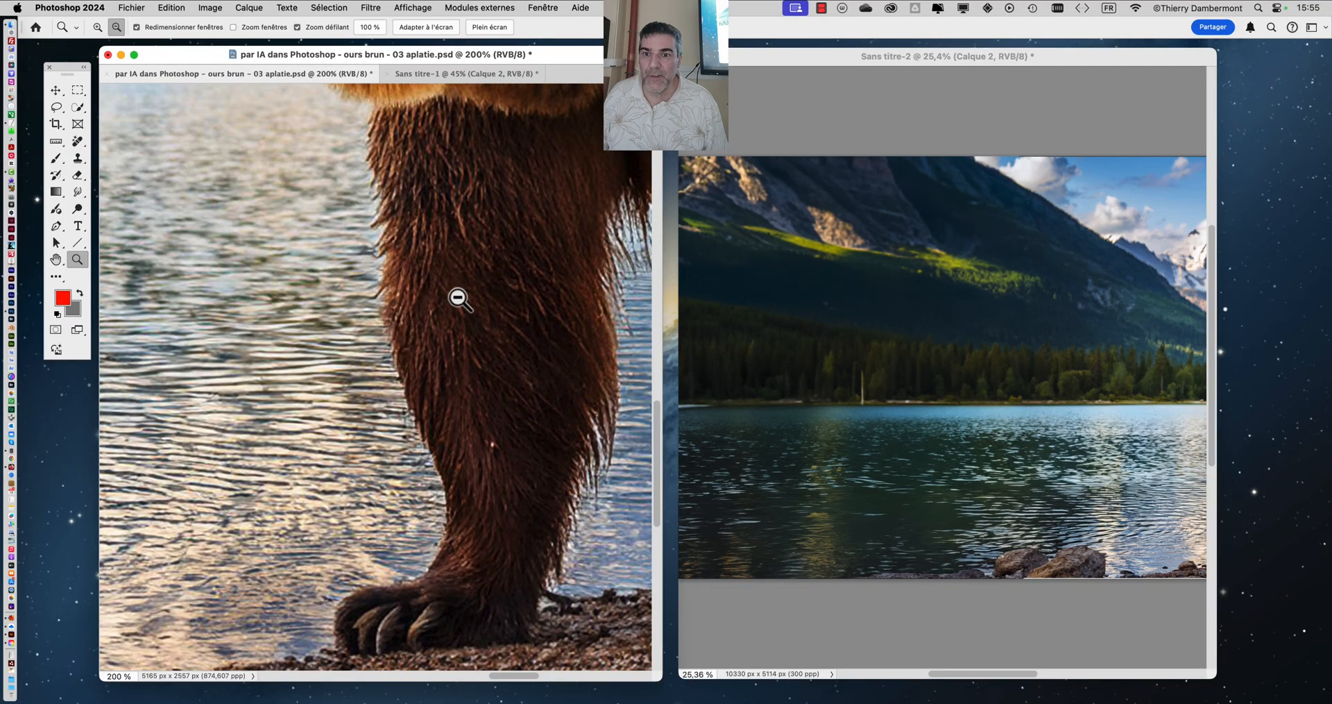
Step: Examine the bear's face up close in the original document at about 568% zoom
{"action": "left_click", "coordinate": [458, 297], "text": "alt"}
{"action": "scroll", "coordinate": [459, 297], "scroll_direction": "down", "scroll_amount": 10}
{"action": "scroll", "coordinate": [474, 182], "scroll_direction": "up", "scroll_amount": 9}
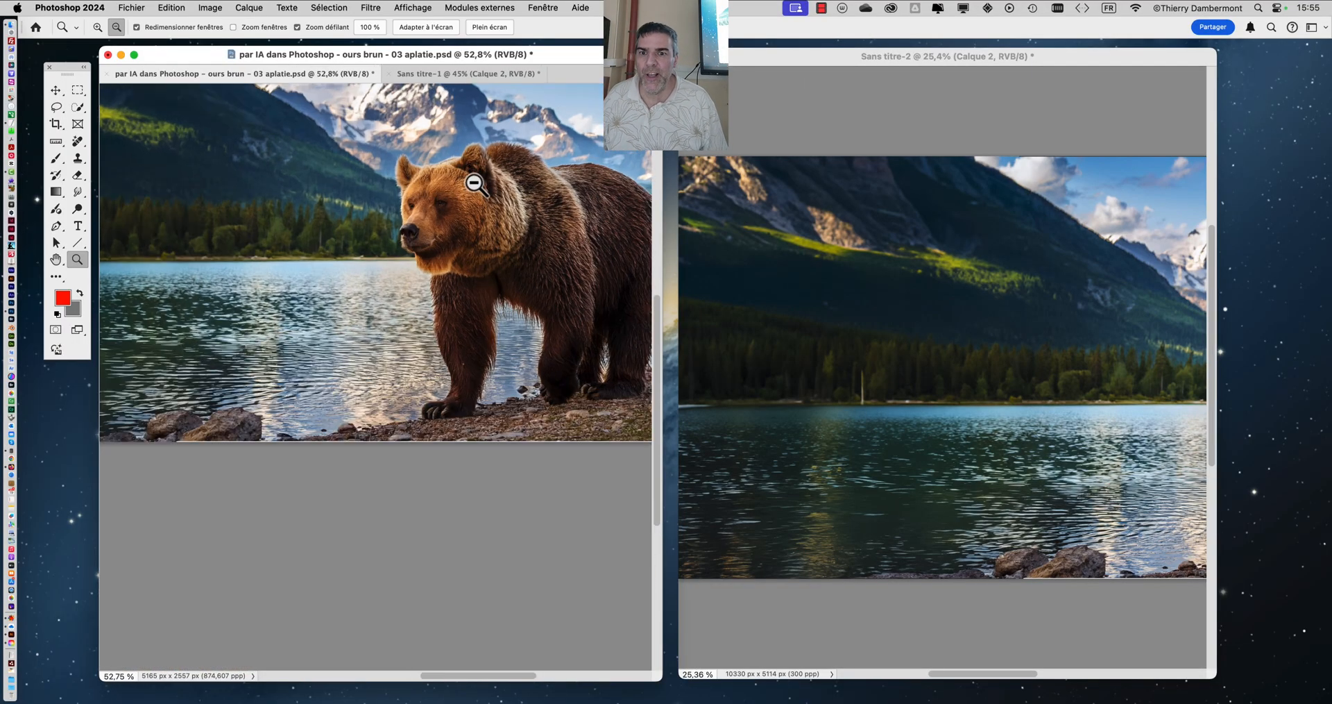
{"action": "scroll", "coordinate": [444, 211], "scroll_direction": "up", "scroll_amount": 3}
{"action": "scroll", "coordinate": [460, 210], "scroll_direction": "up", "scroll_amount": 10}
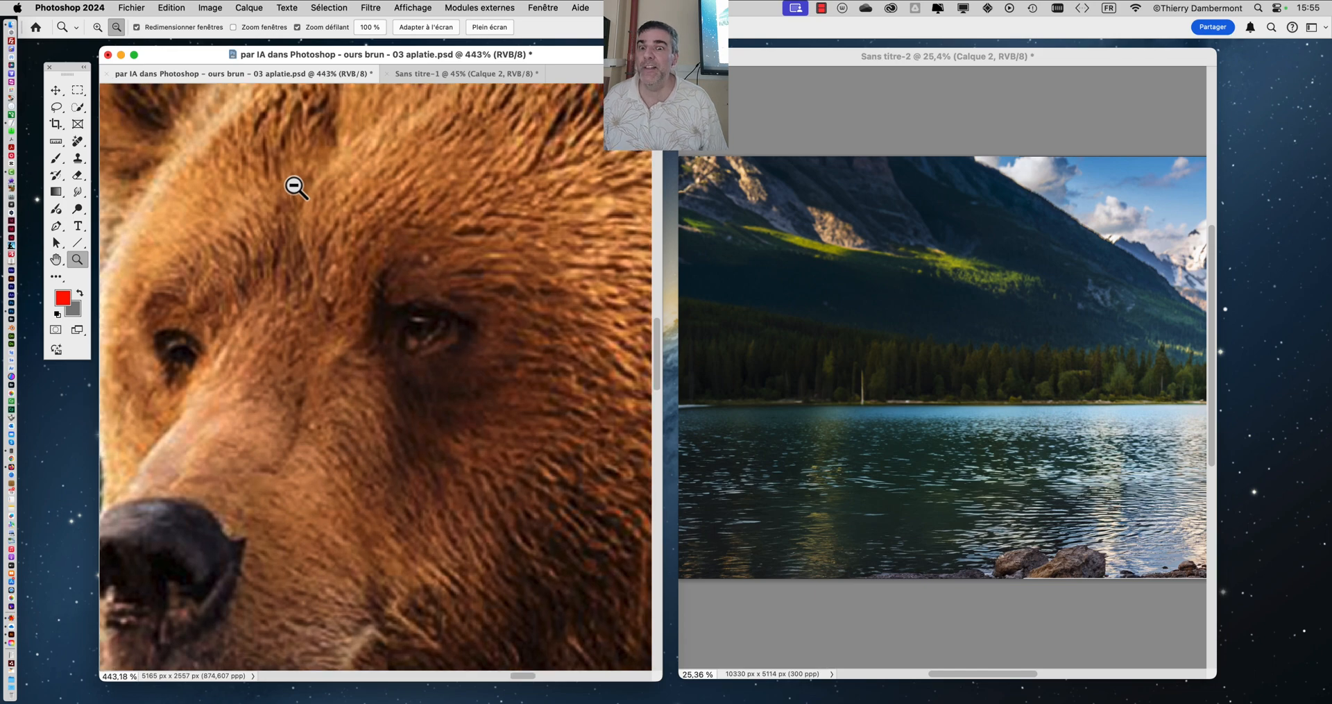
{"action": "scroll", "coordinate": [370, 292], "scroll_direction": "up", "scroll_amount": 3}
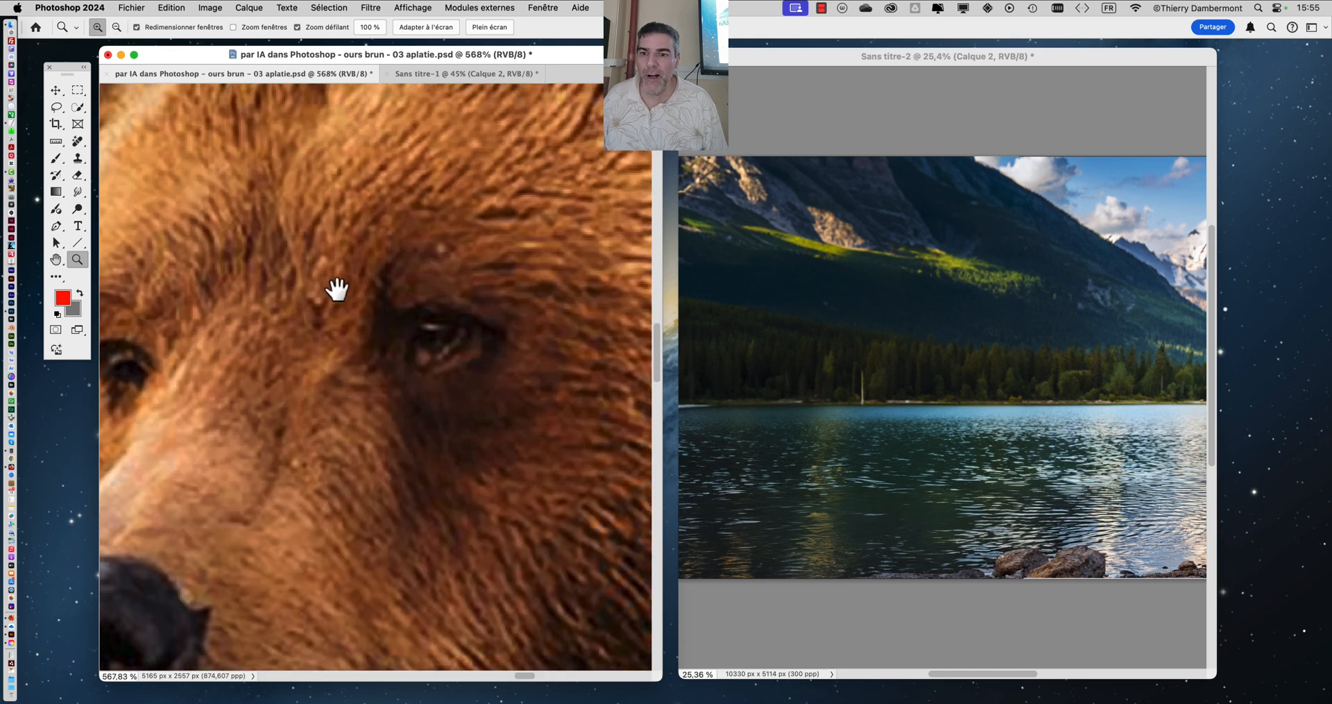
{"action": "left_click_drag", "start_coordinate": [336, 289], "coordinate": [458, 216]}
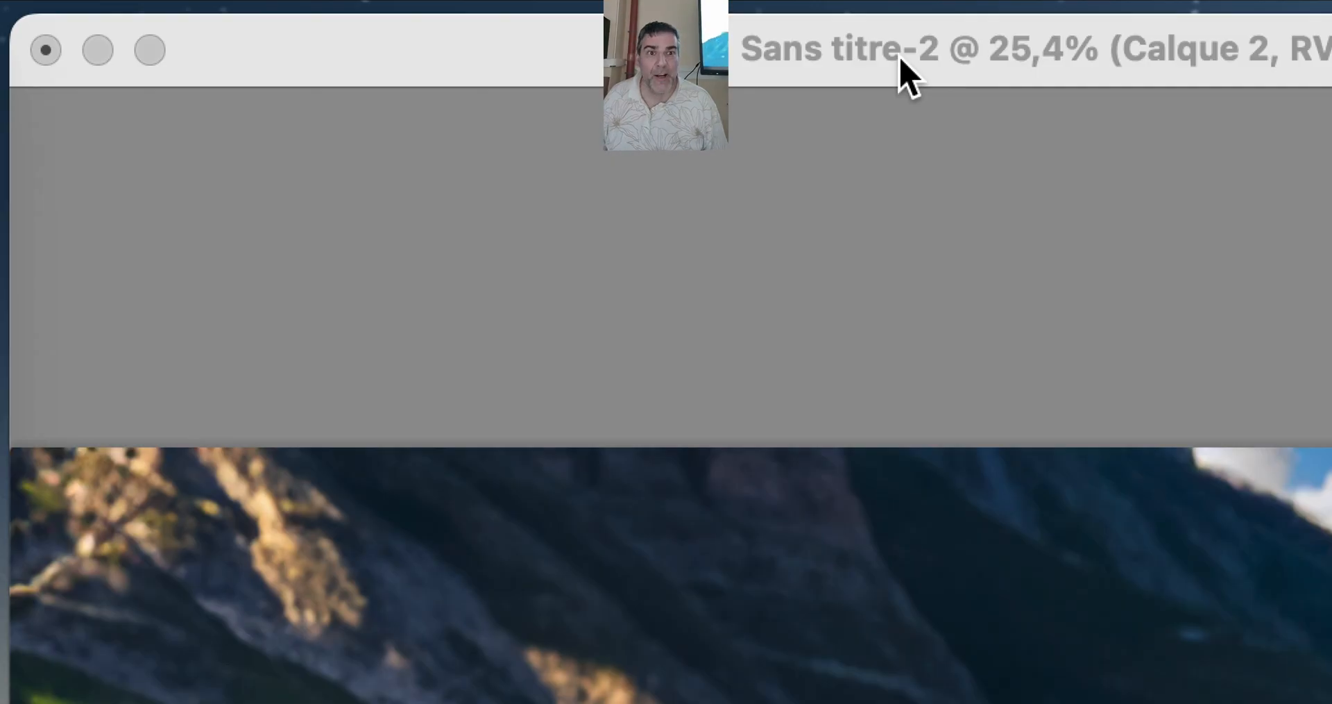
Step: Bring the Sans titre-2 window forward and examine the area around the bear's eye at about 364% zoom
{"action": "left_click", "coordinate": [900, 60]}
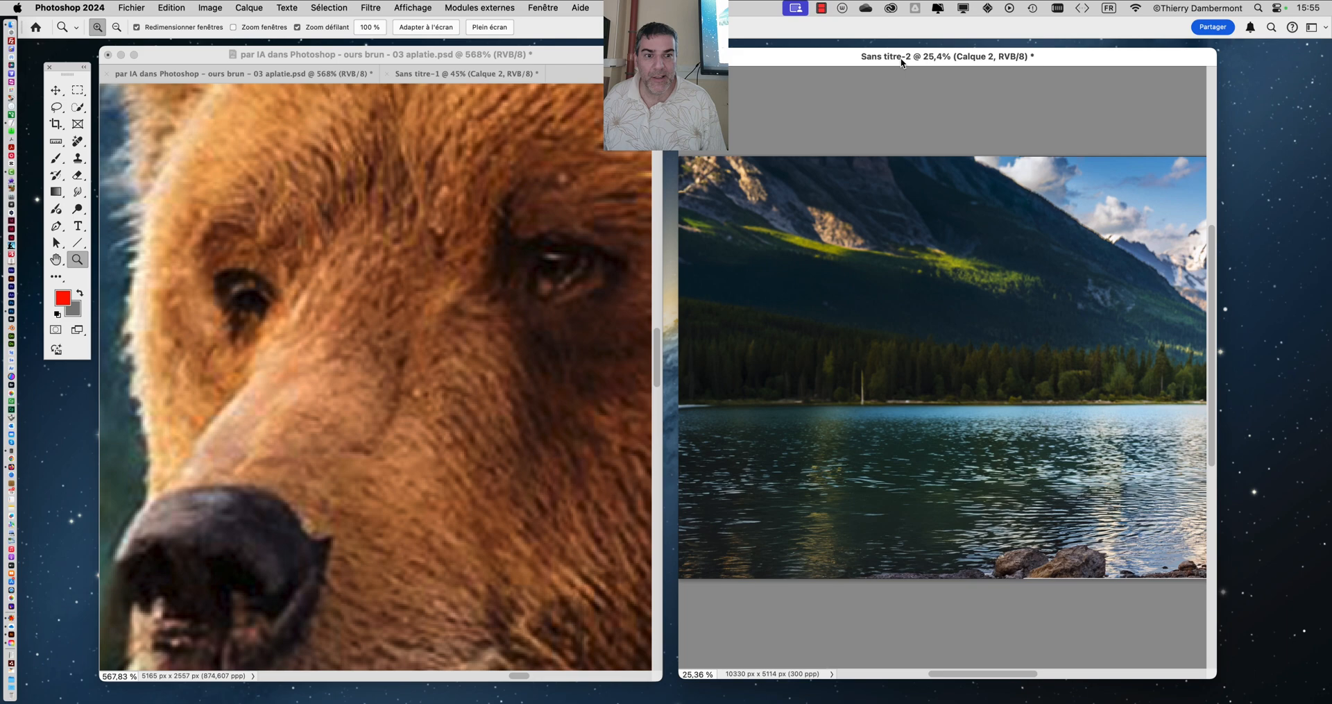
{"action": "left_click", "coordinate": [968, 411], "text": "alt"}
{"action": "left_click", "coordinate": [968, 411], "text": "alt"}
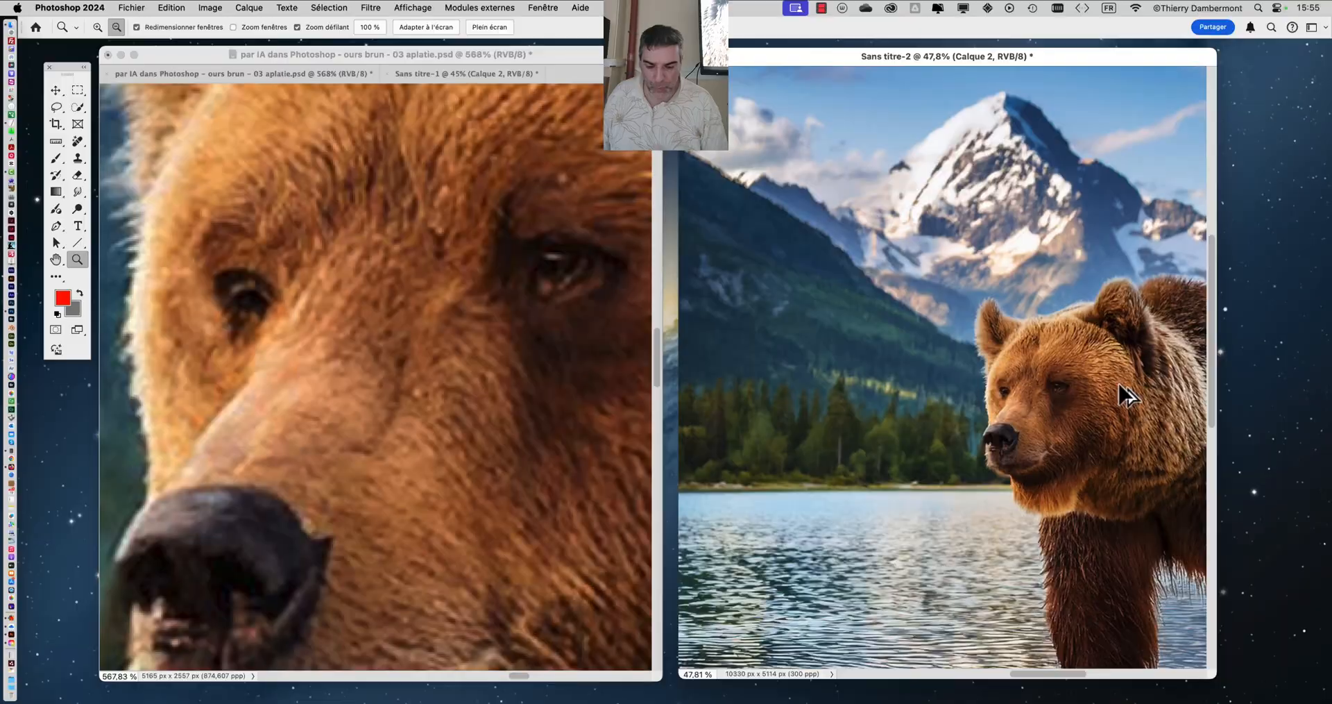
{"action": "scroll", "coordinate": [1119, 385], "scroll_direction": "up", "scroll_amount": 8}
{"action": "scroll", "coordinate": [1110, 382], "scroll_direction": "up", "scroll_amount": 2}
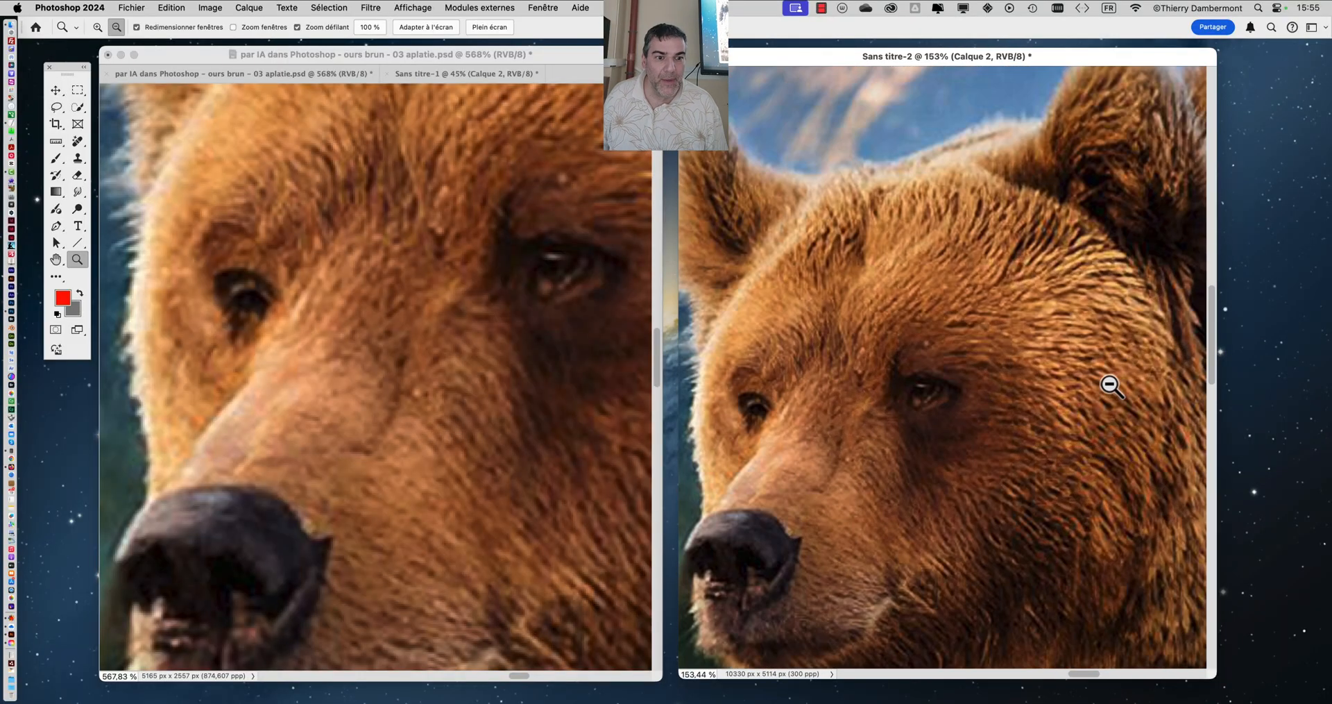
{"action": "scroll", "coordinate": [911, 385], "scroll_direction": "up", "scroll_amount": 6}
{"action": "scroll", "coordinate": [911, 389], "scroll_direction": "up", "scroll_amount": 2}
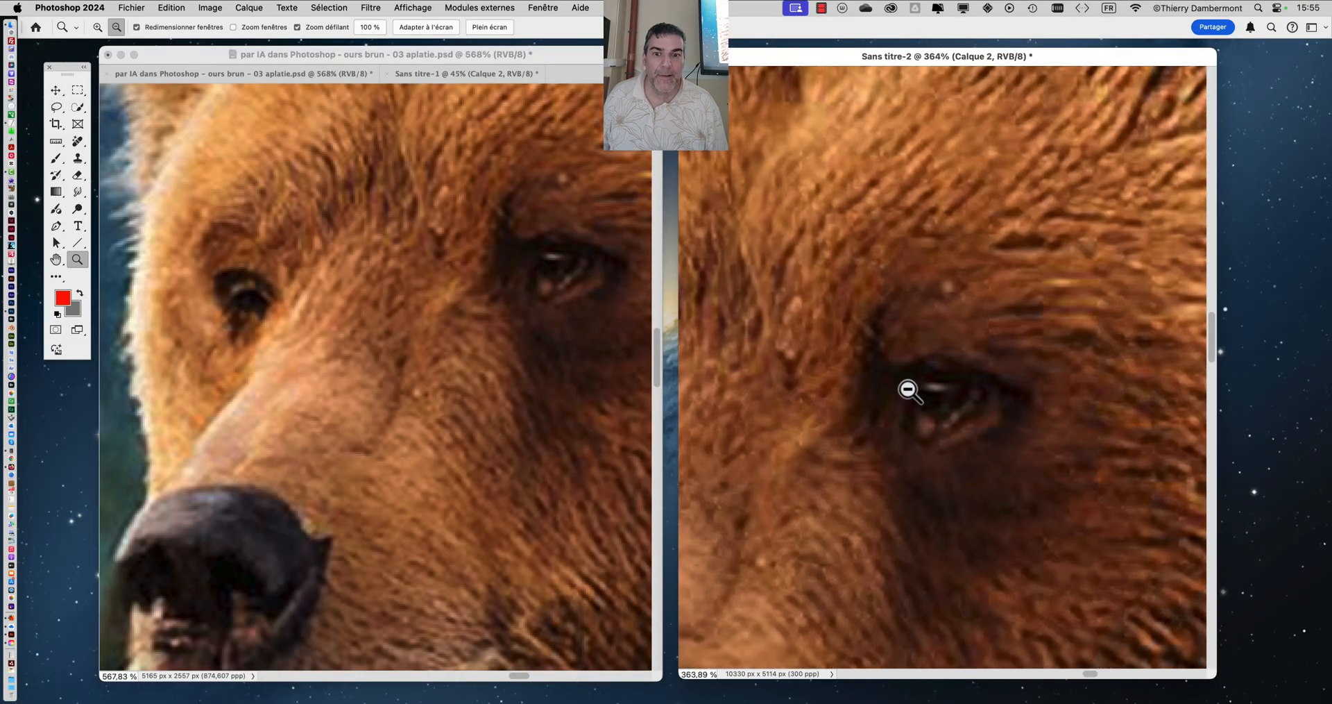
Step: Frame the bear's face in Sans titre-2 at about 257% zoom to match the view of the original
{"action": "left_click_drag", "start_coordinate": [895, 377], "coordinate": [945, 269]}
{"action": "scroll", "coordinate": [947, 316], "scroll_direction": "down", "scroll_amount": 2}
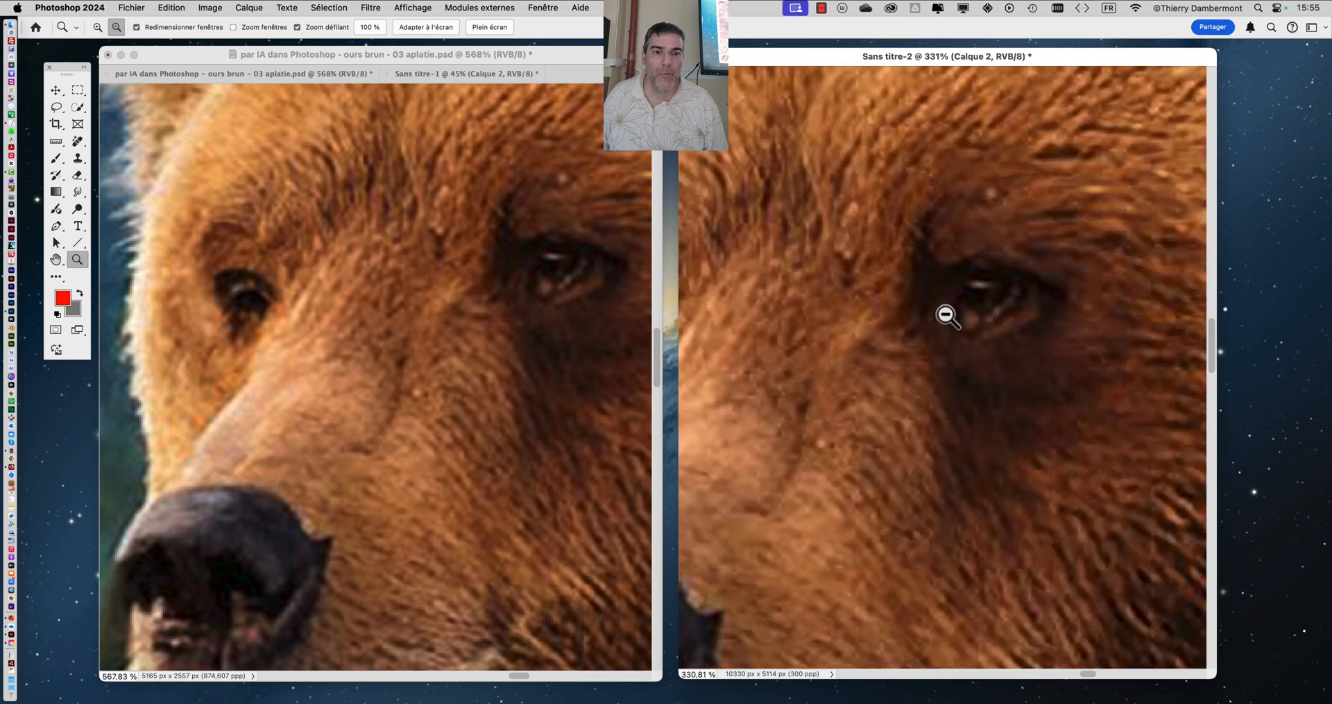
{"action": "scroll", "coordinate": [947, 316], "scroll_direction": "down", "scroll_amount": 2}
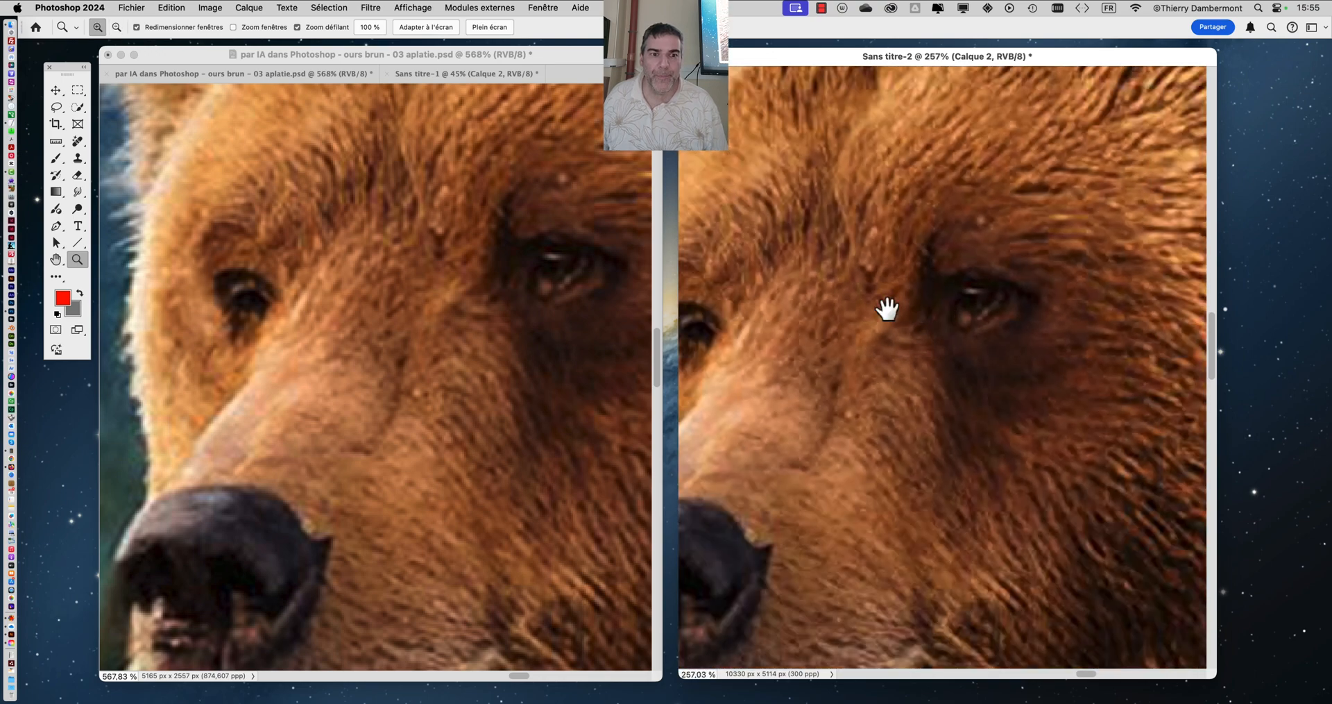
{"action": "left_click_drag", "start_coordinate": [883, 306], "coordinate": [942, 325]}
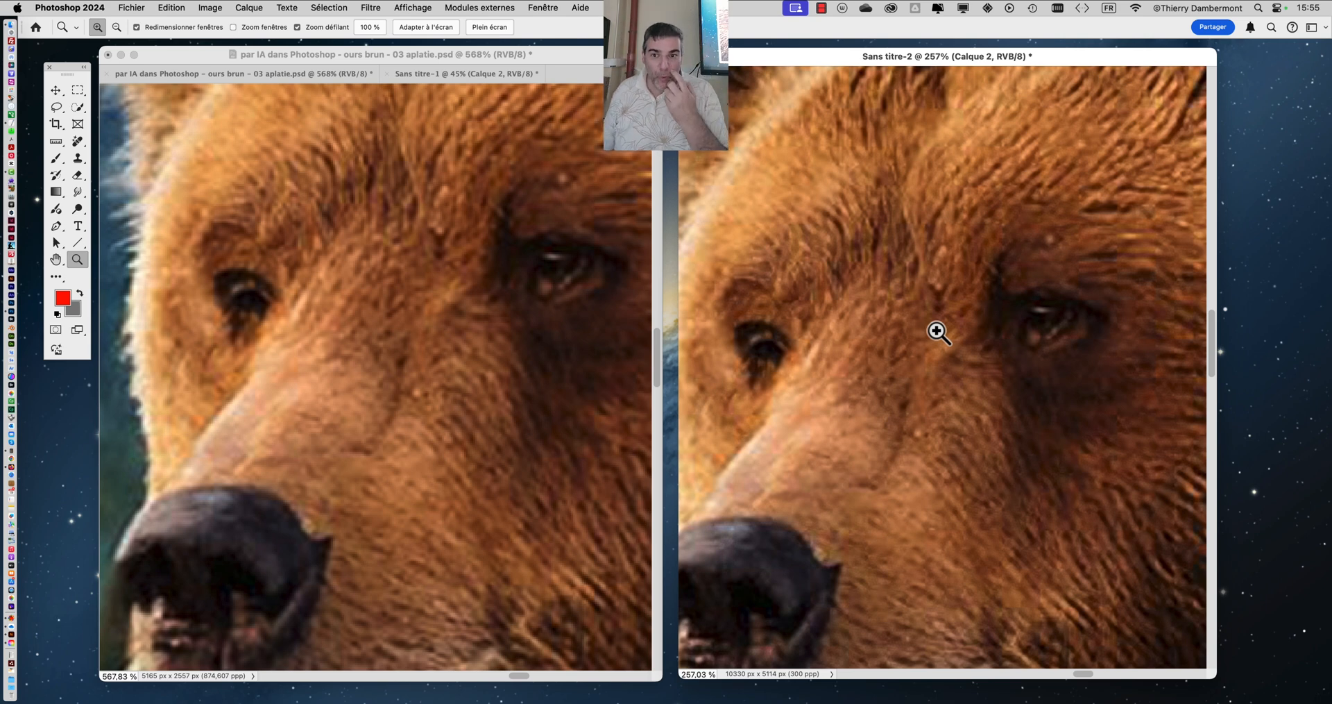
{"action": "left_click_drag", "start_coordinate": [909, 297], "coordinate": [939, 309]}
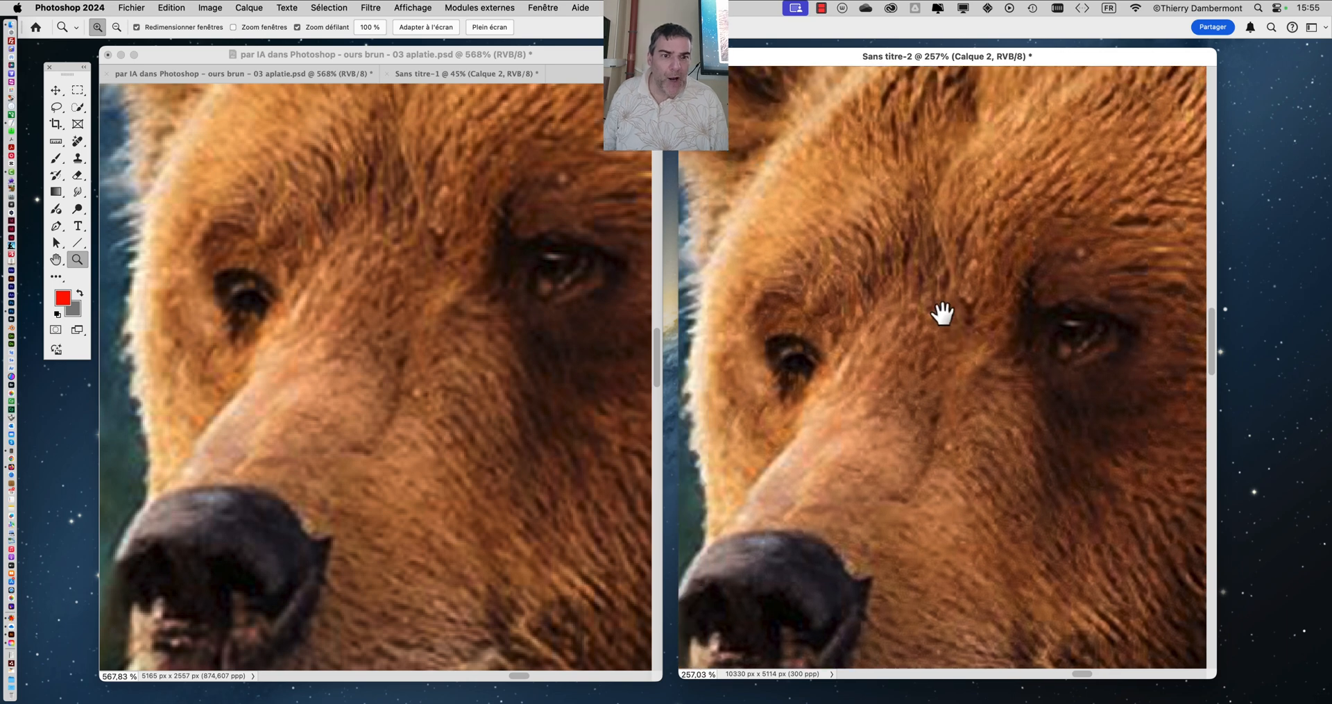
Step: Align the bear's face in the original with the enlarged copy and inspect the fur between the eyes, ending at about 353% zoom
{"action": "left_click", "coordinate": [386, 222]}
{"action": "left_click_drag", "start_coordinate": [384, 223], "coordinate": [383, 266]}
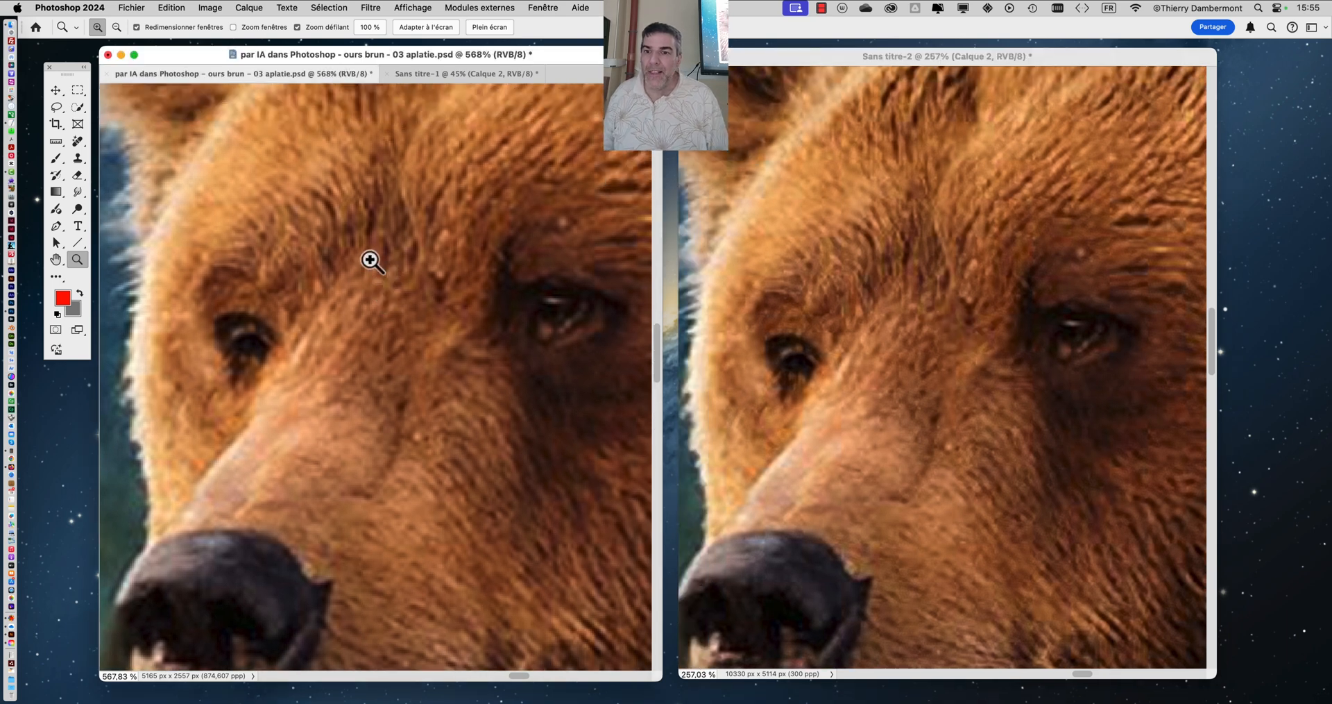
{"action": "scroll", "coordinate": [358, 238], "scroll_direction": "up", "scroll_amount": 2}
{"action": "scroll", "coordinate": [361, 257], "scroll_direction": "up", "scroll_amount": 2}
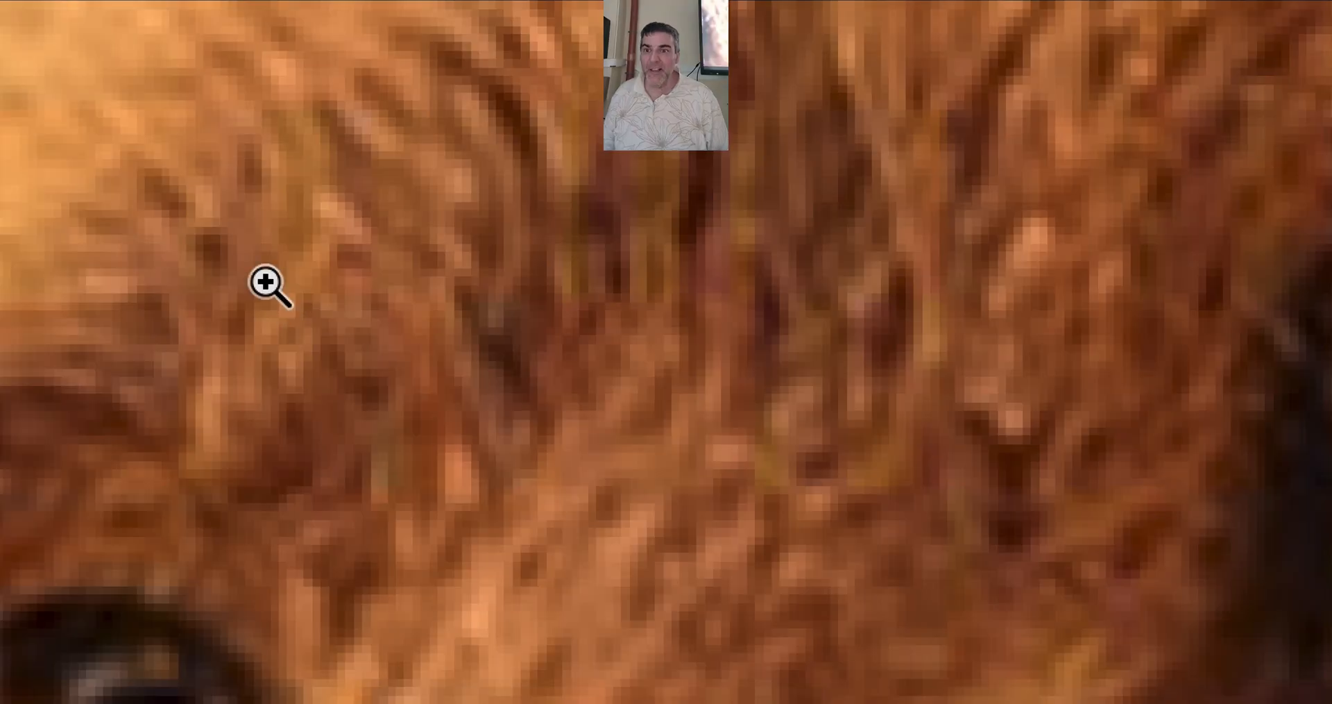
{"action": "left_click", "coordinate": [268, 285], "text": "alt"}
{"action": "left_click", "coordinate": [267, 282], "text": "alt"}
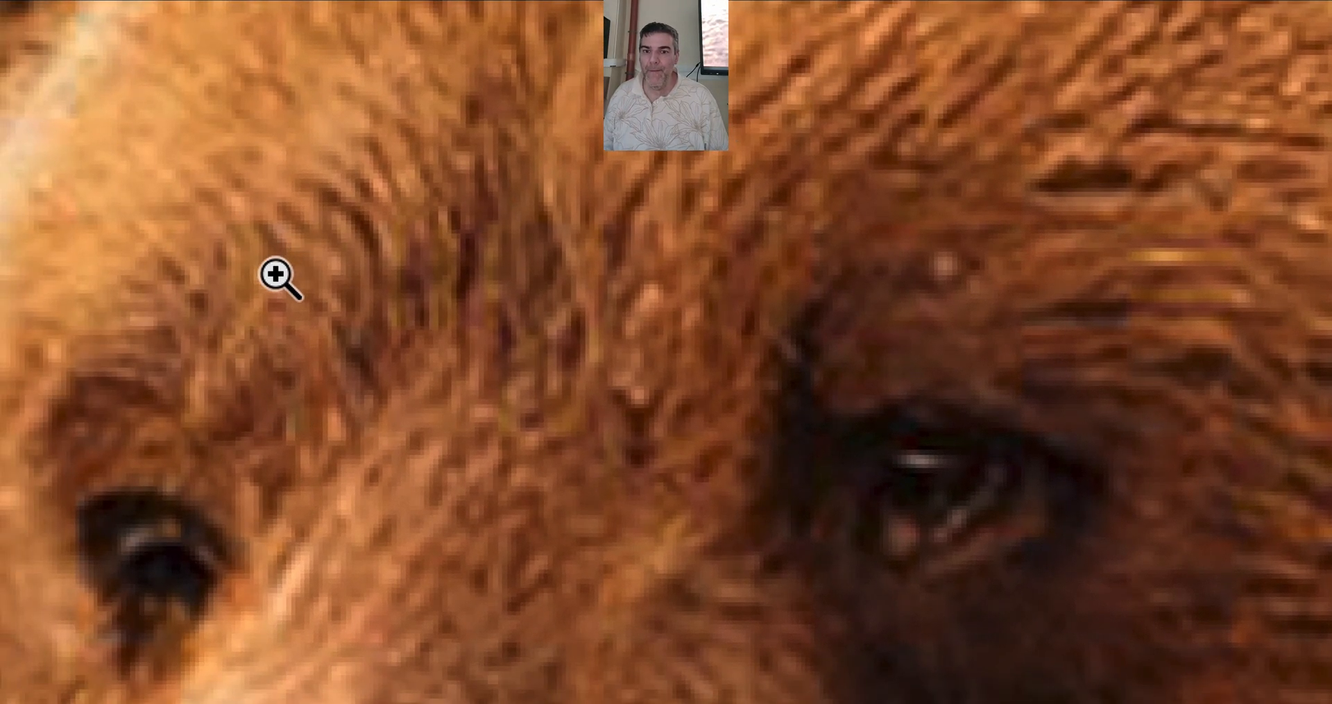
{"action": "key", "text": "alt+super+8"}
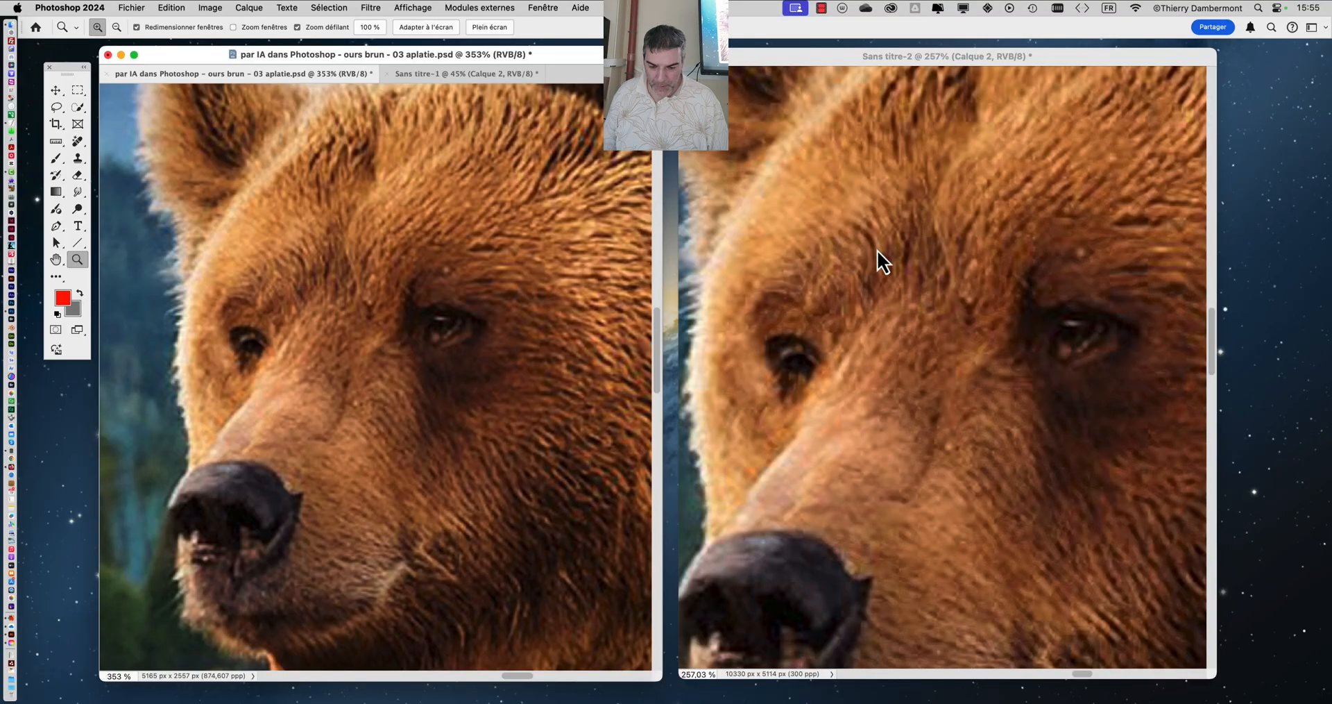
Step: Inspect the fur around the bear's eye in Sans titre-2 under screen magnification, with the document at about 139% zoom
{"action": "key", "text": "alt+super+8"}
{"action": "scroll", "coordinate": [877, 250], "scroll_direction": "down", "scroll_amount": 3}
{"action": "scroll", "coordinate": [873, 271], "scroll_direction": "down", "scroll_amount": 1}
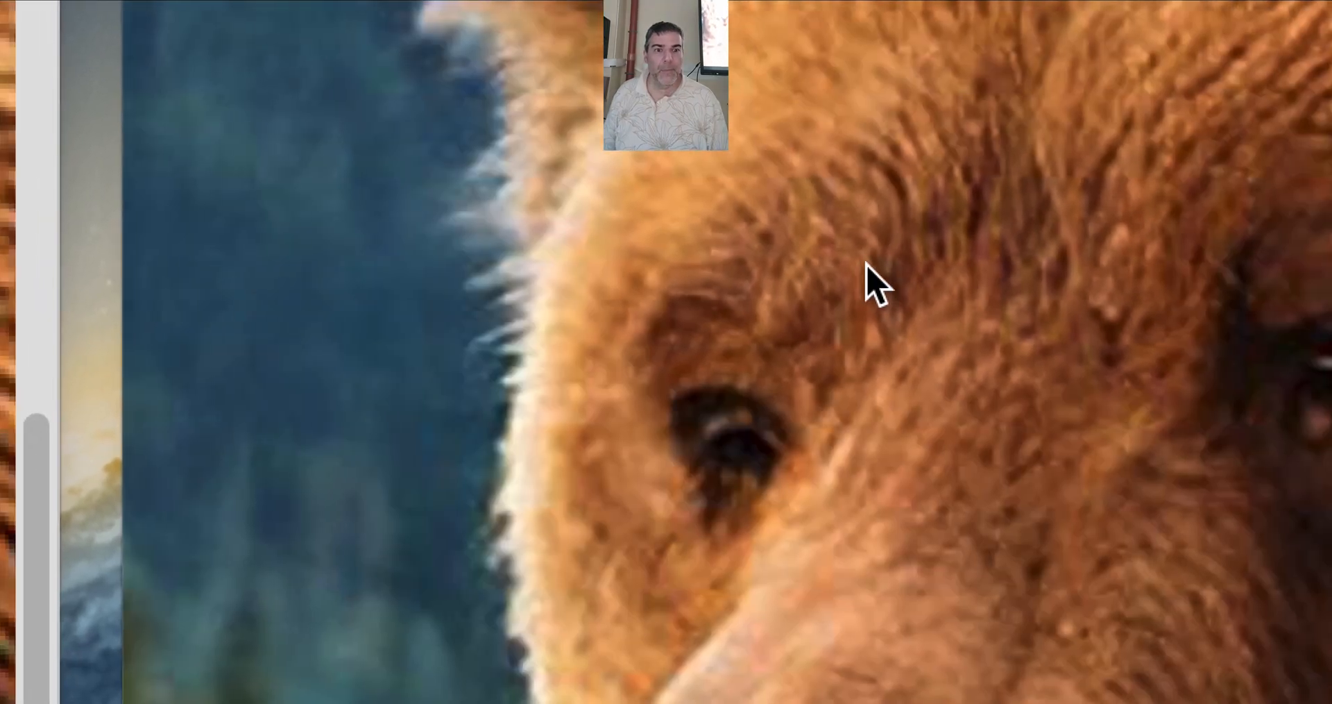
{"action": "key", "text": "alt+super+8"}
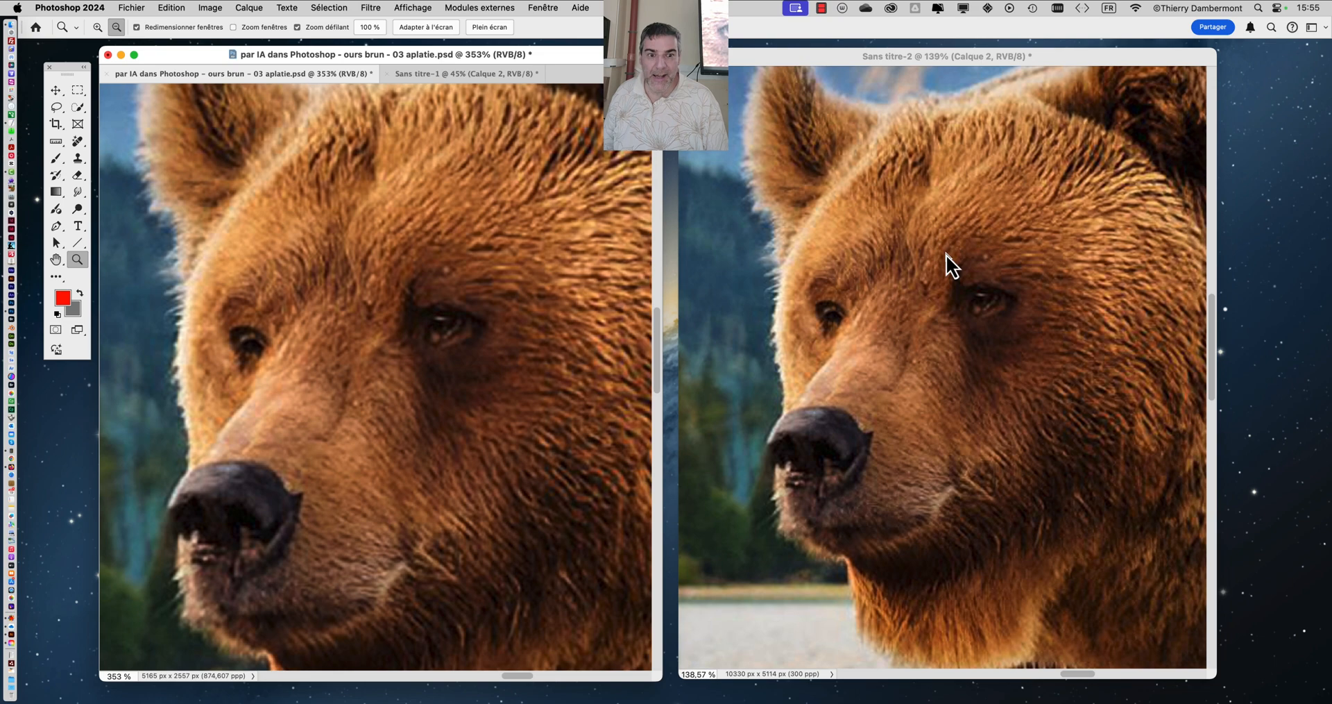
Step: Compare the bear's eye at about 1320% zoom in the original and about 724% in Sans titre-2
{"action": "scroll", "coordinate": [460, 313], "scroll_direction": "up", "scroll_amount": 10}
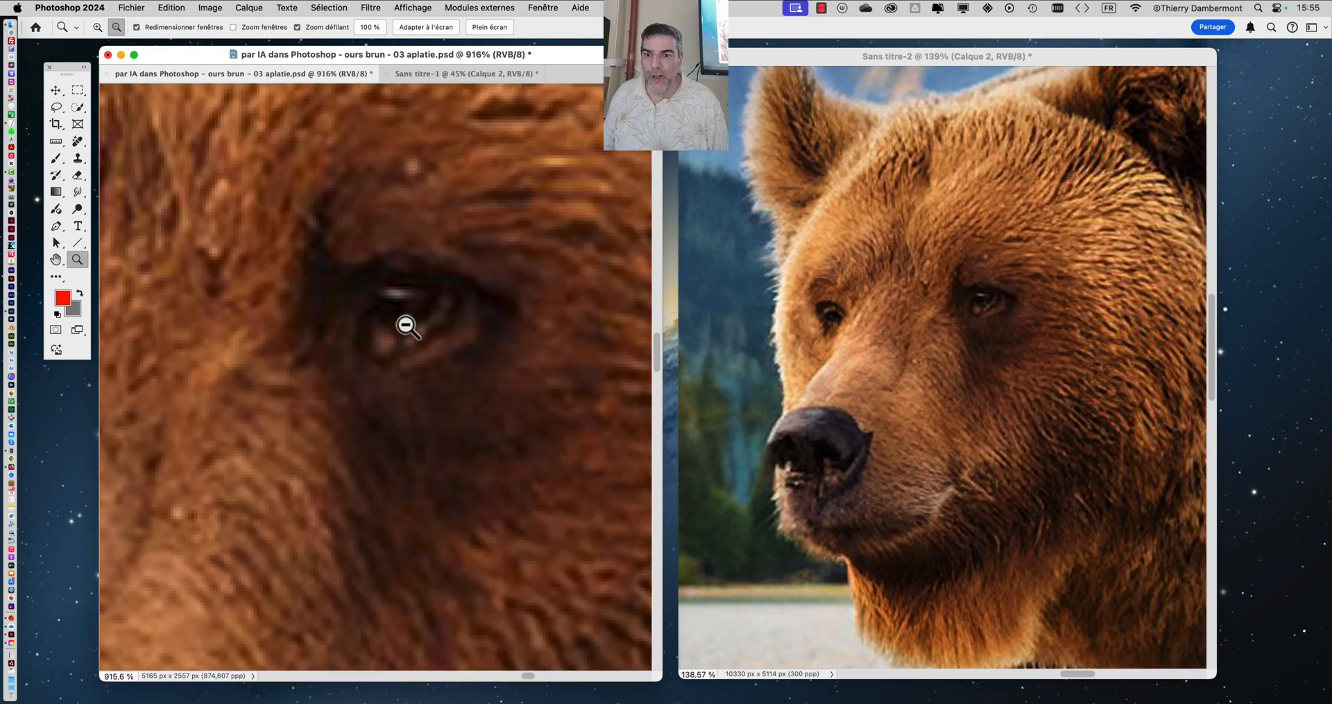
{"action": "scroll", "coordinate": [408, 326], "scroll_direction": "down", "scroll_amount": 3}
{"action": "scroll", "coordinate": [999, 309], "scroll_direction": "up", "scroll_amount": 3}
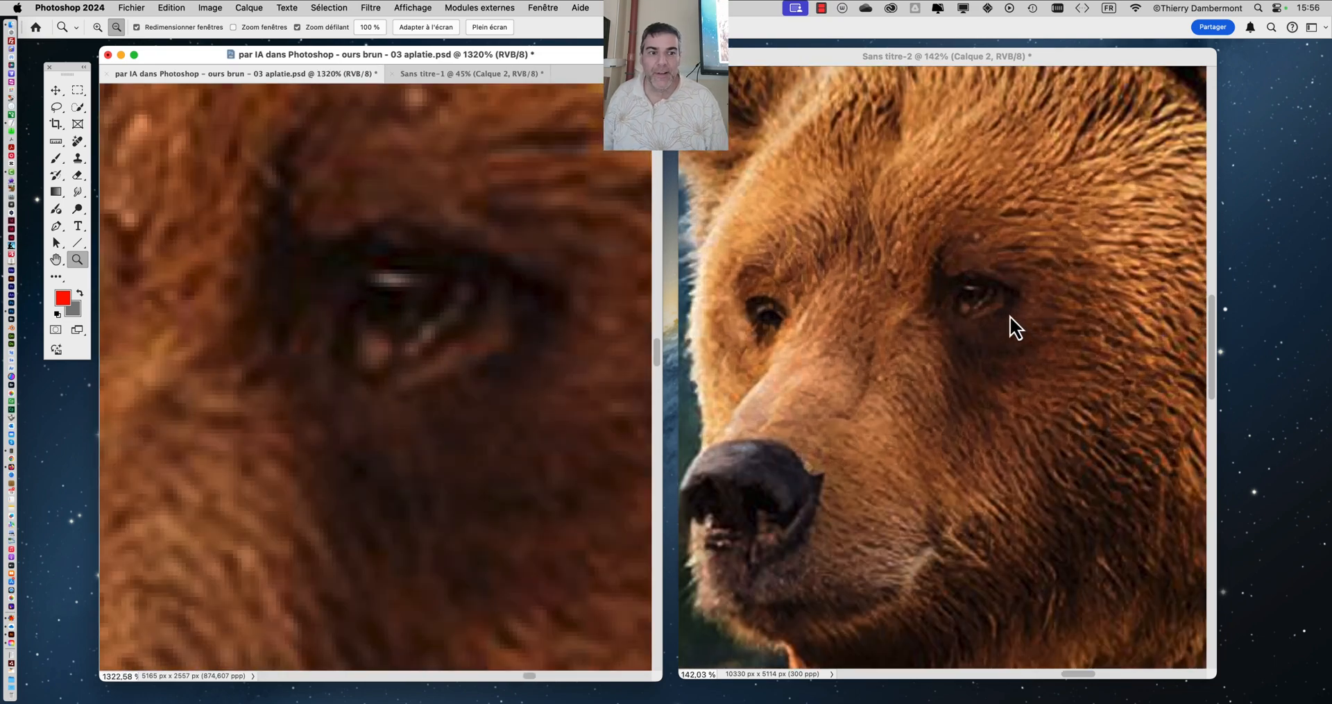
{"action": "scroll", "coordinate": [981, 299], "scroll_direction": "up", "scroll_amount": 5}
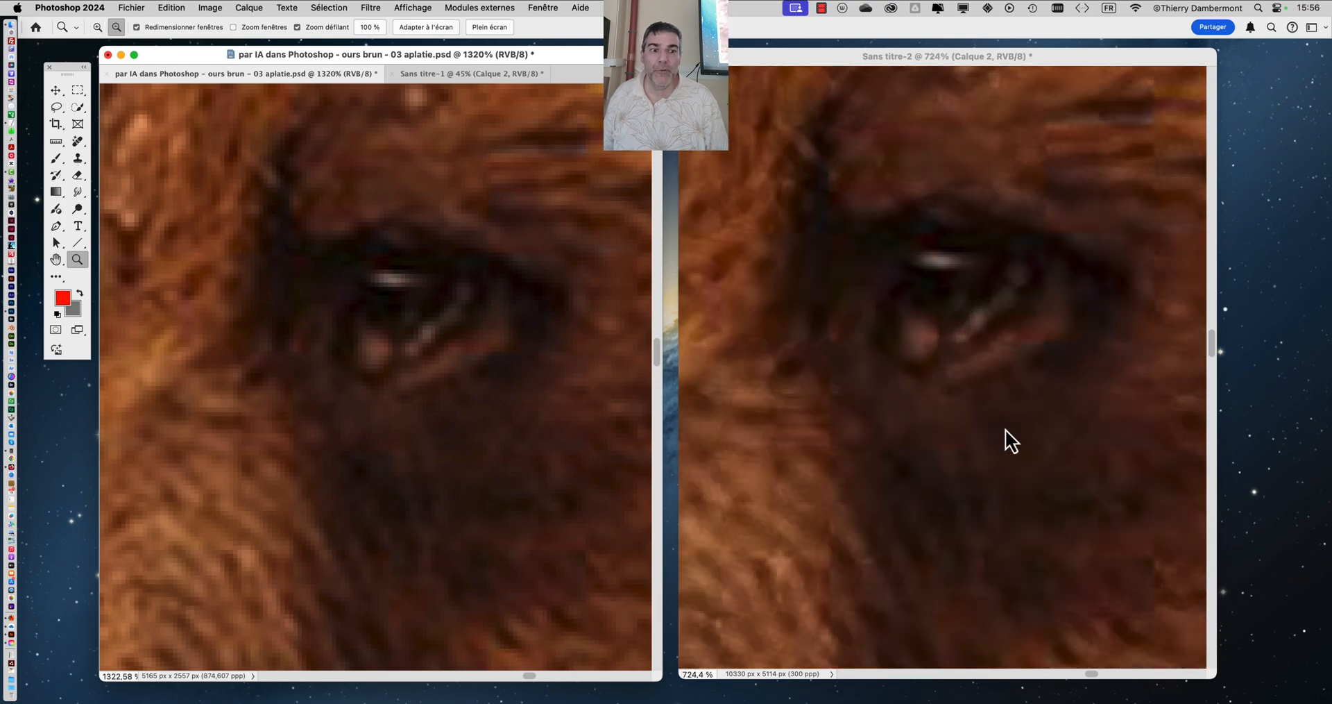
Step: Show the bear's whole head in both windows, at about 80% zoom in Sans titre-2 and 125% in the original
{"action": "scroll", "coordinate": [1005, 428], "scroll_direction": "down", "scroll_amount": 8}
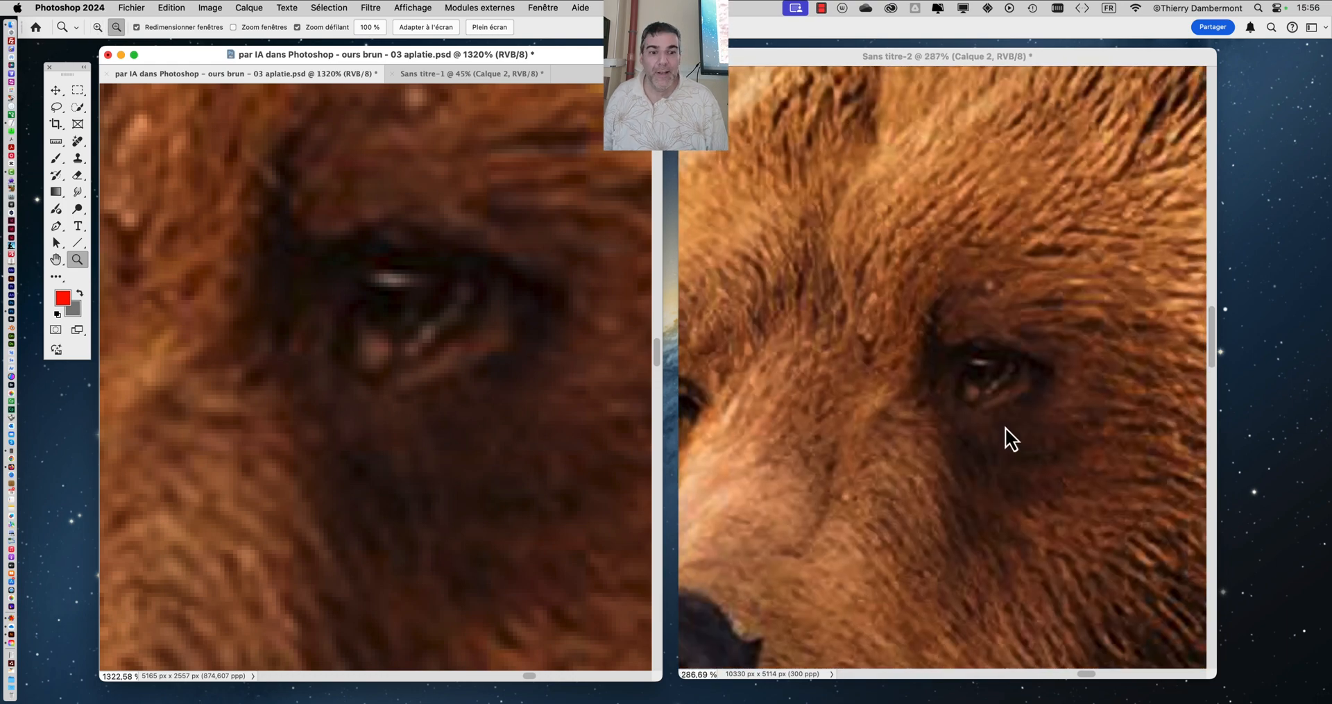
{"action": "scroll", "coordinate": [1004, 427], "scroll_direction": "down", "scroll_amount": 1}
{"action": "left_click", "coordinate": [967, 441]}
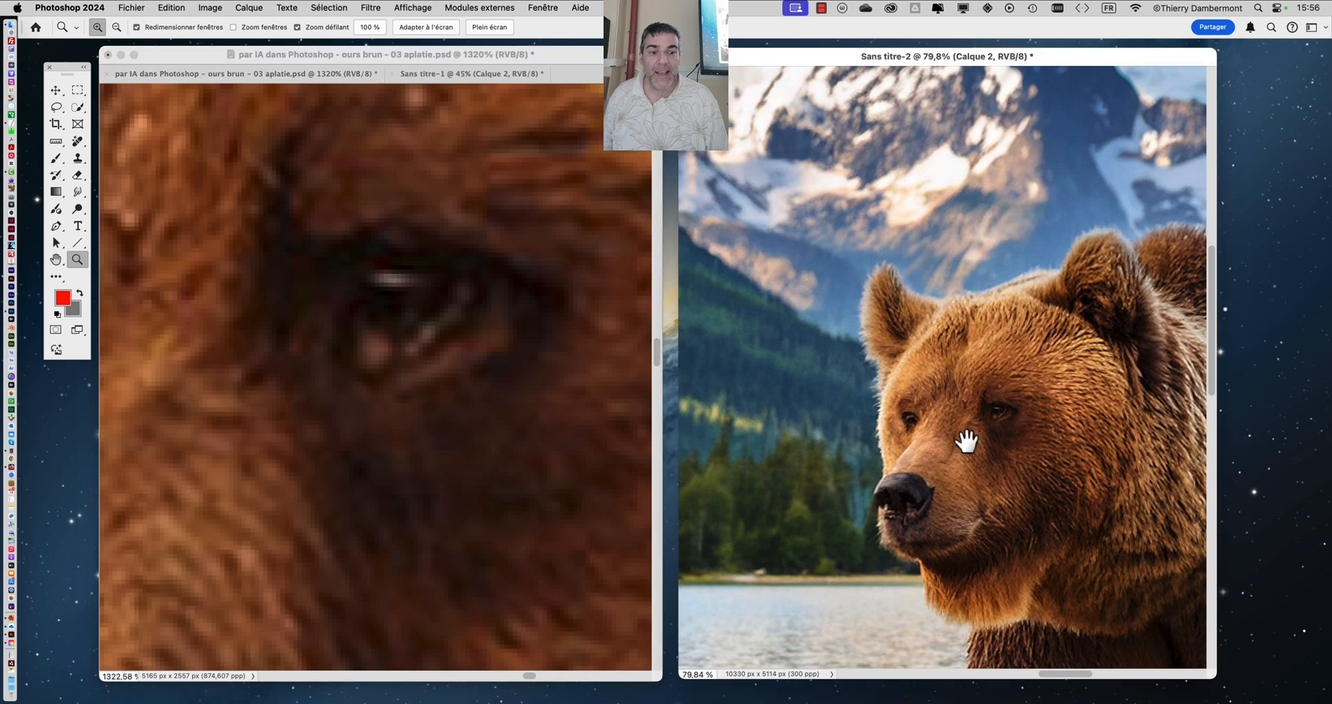
{"action": "left_click_drag", "start_coordinate": [935, 394], "coordinate": [927, 386]}
{"action": "scroll", "coordinate": [428, 401], "scroll_direction": "down", "scroll_amount": 3}
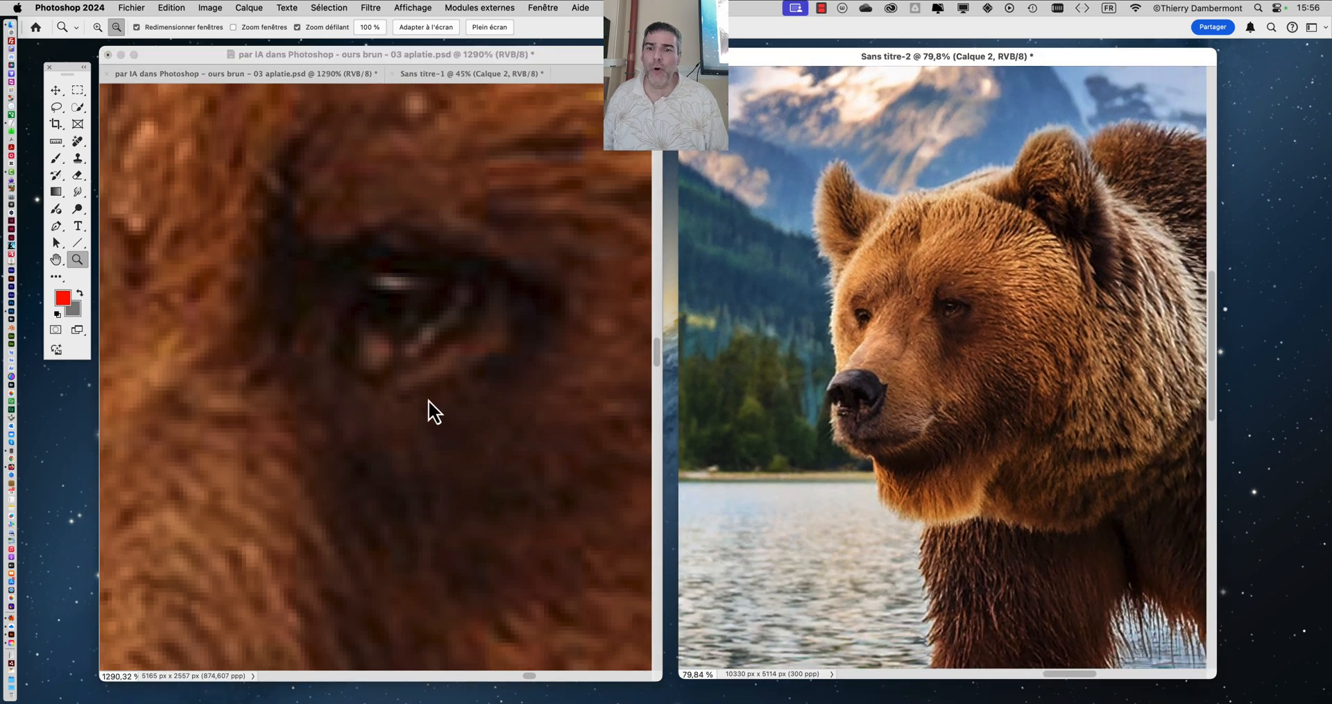
{"action": "scroll", "coordinate": [427, 401], "scroll_direction": "down", "scroll_amount": 8}
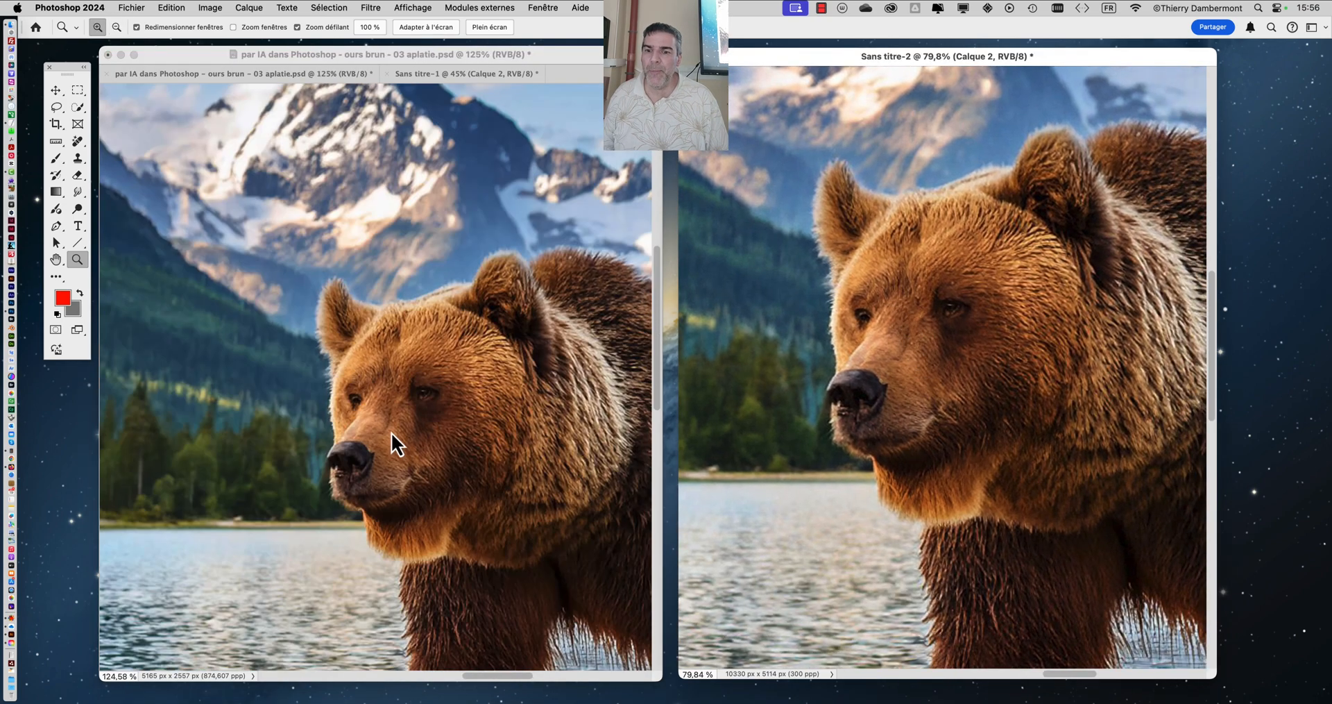
{"action": "left_click", "coordinate": [418, 418]}
{"action": "left_click_drag", "start_coordinate": [410, 381], "coordinate": [390, 313]}
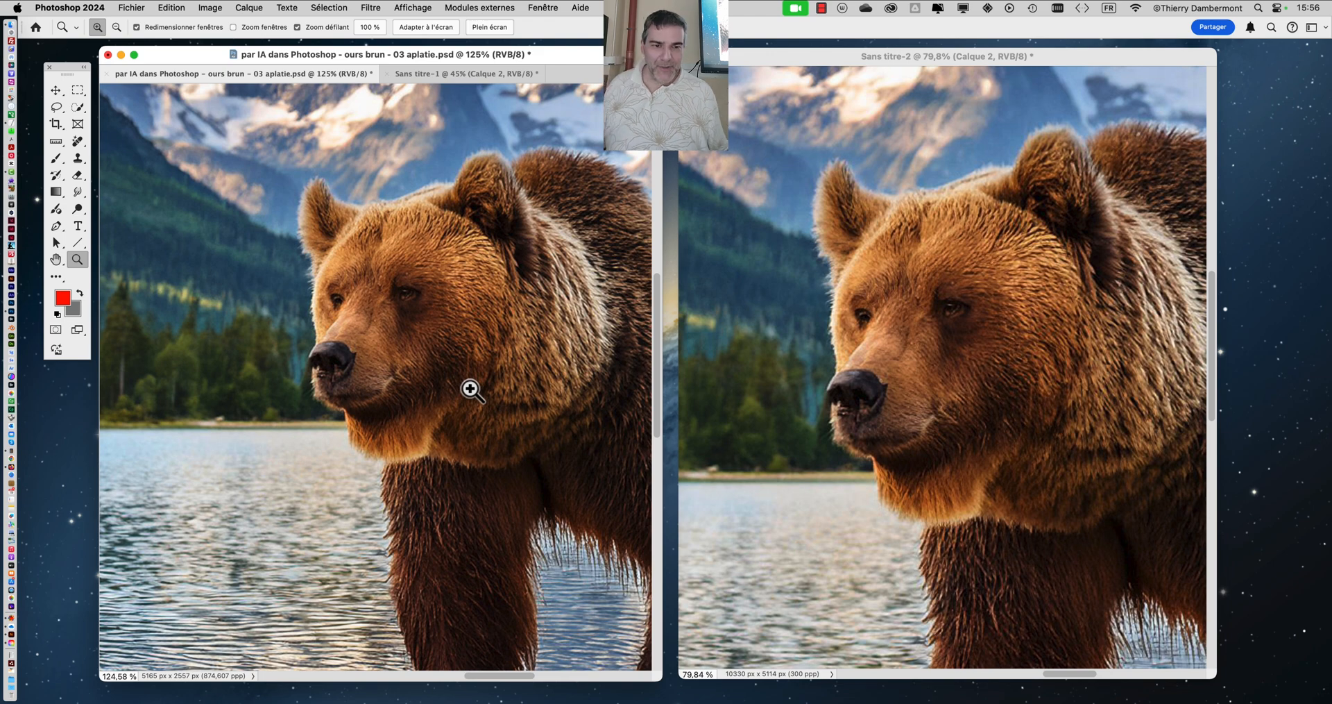
Step: Examine the bear's eye at about 704% zoom in the original and its face at about 142% in Sans titre-2
{"action": "left_click", "coordinate": [404, 309]}
{"action": "scroll", "coordinate": [402, 308], "scroll_direction": "up", "scroll_amount": 7}
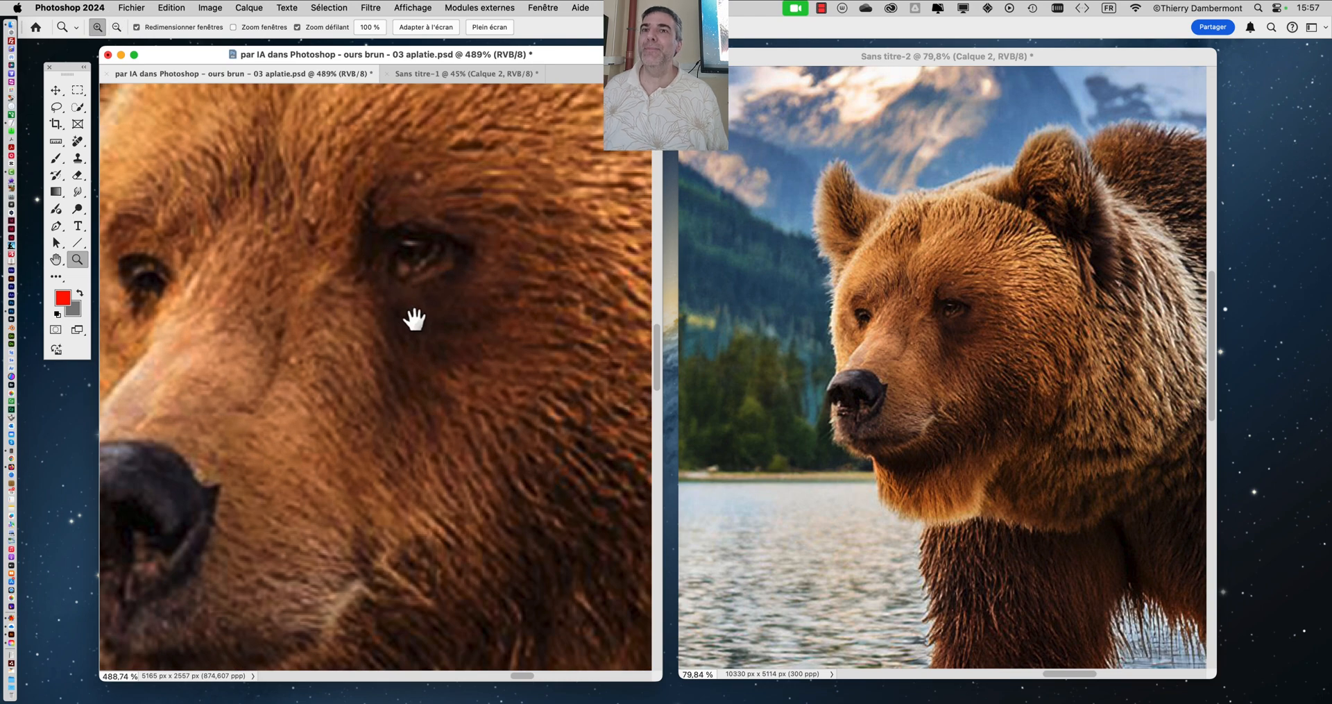
{"action": "scroll", "coordinate": [417, 318], "scroll_direction": "up", "scroll_amount": 4}
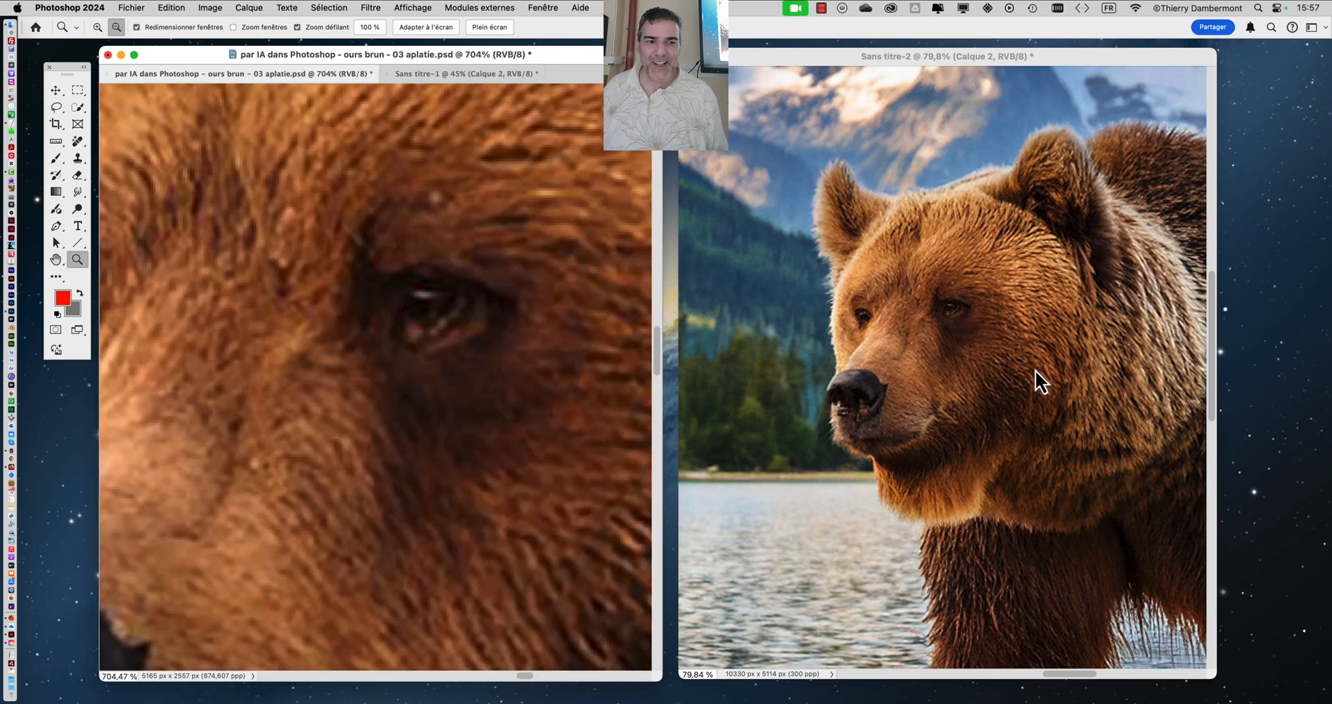
{"action": "scroll", "coordinate": [961, 323], "scroll_direction": "up", "scroll_amount": 8}
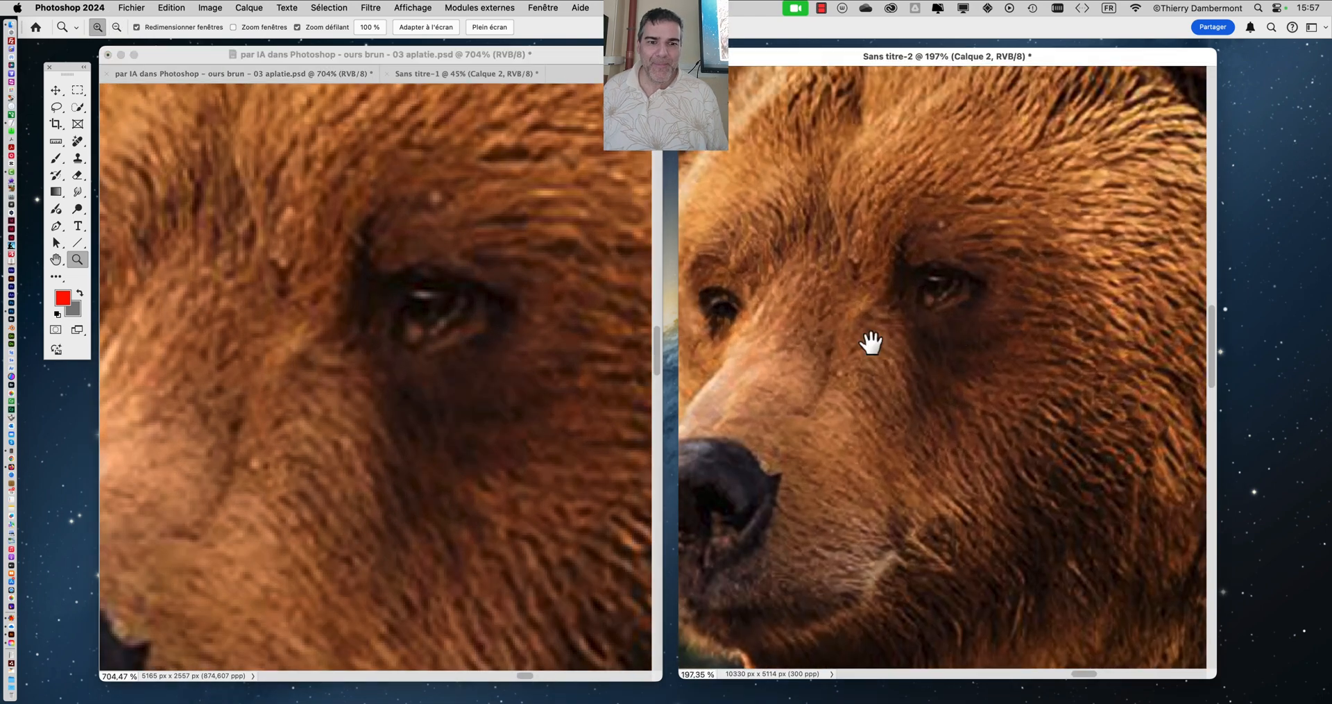
{"action": "scroll", "coordinate": [902, 348], "scroll_direction": "down", "scroll_amount": 3}
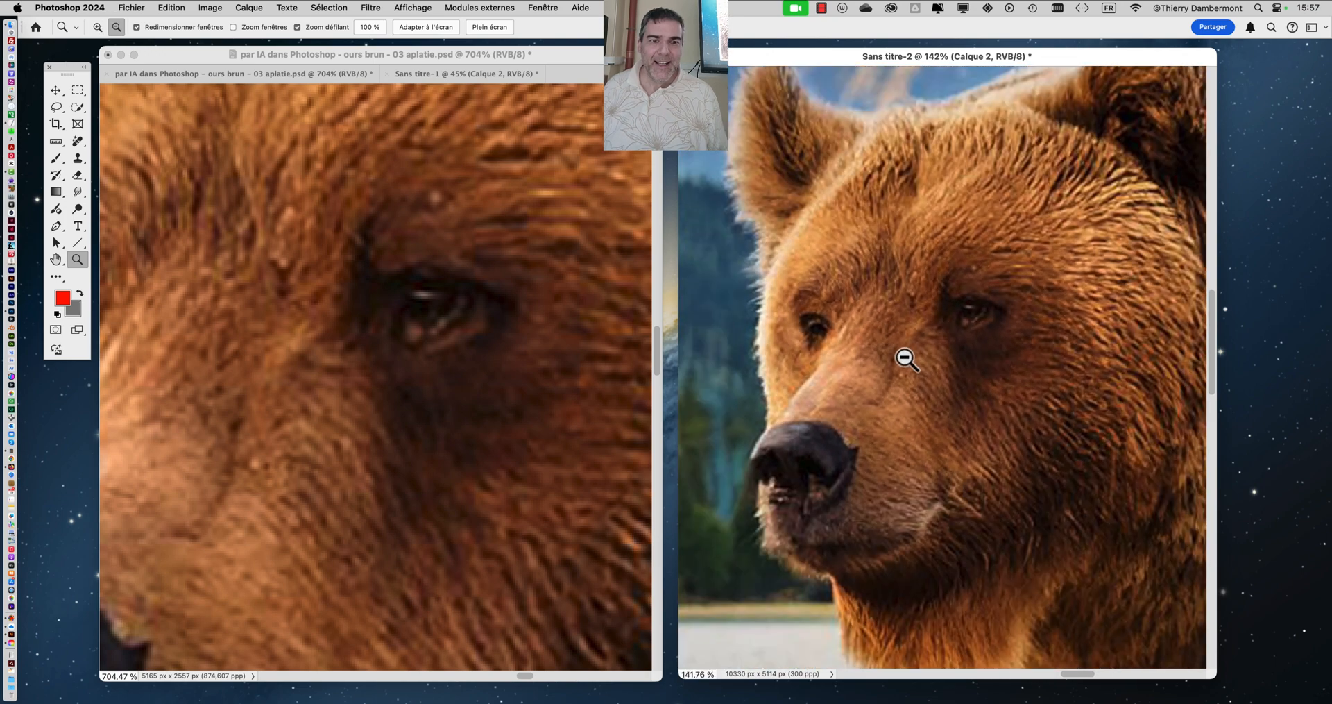
Step: Frame the bear's face alike in both windows, at about 506% zoom in the original and 286% in Sans titre-2
{"action": "scroll", "coordinate": [354, 321], "scroll_direction": "down", "scroll_amount": 3}
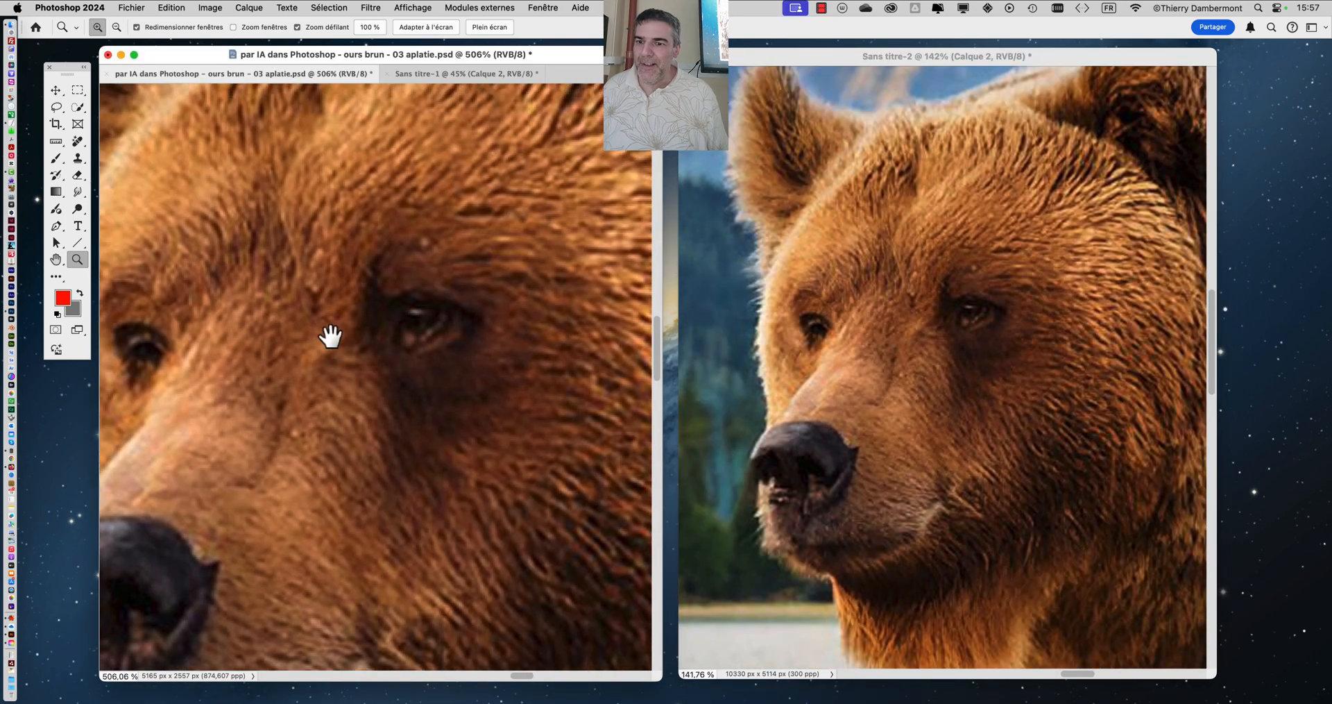
{"action": "left_click_drag", "start_coordinate": [331, 336], "coordinate": [415, 366]}
{"action": "scroll", "coordinate": [909, 314], "scroll_direction": "up", "scroll_amount": 4}
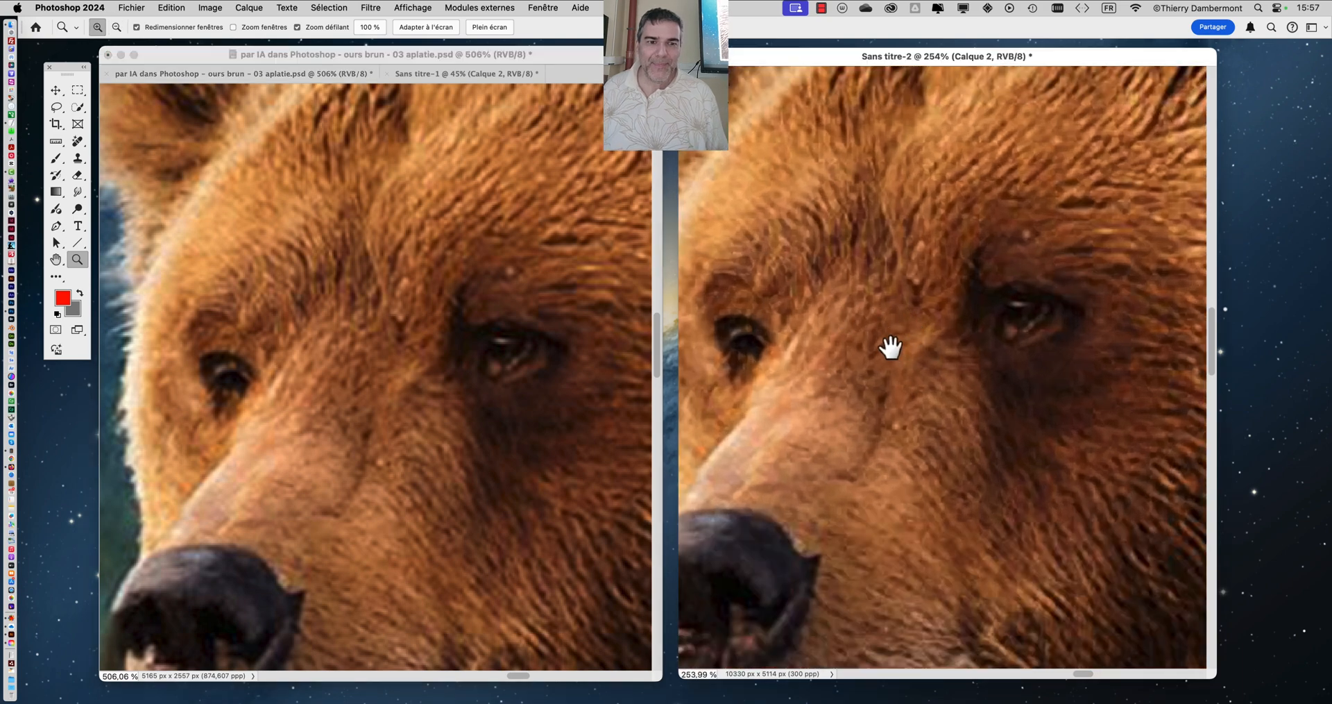
{"action": "left_click_drag", "start_coordinate": [886, 348], "coordinate": [967, 378]}
{"action": "scroll", "coordinate": [868, 390], "scroll_direction": "up", "scroll_amount": 1}
Step: Examine the dark fur behind the bear's neck in Sans titre-2 at about 197% zoom
{"action": "scroll", "coordinate": [869, 395], "scroll_direction": "down", "scroll_amount": 6}
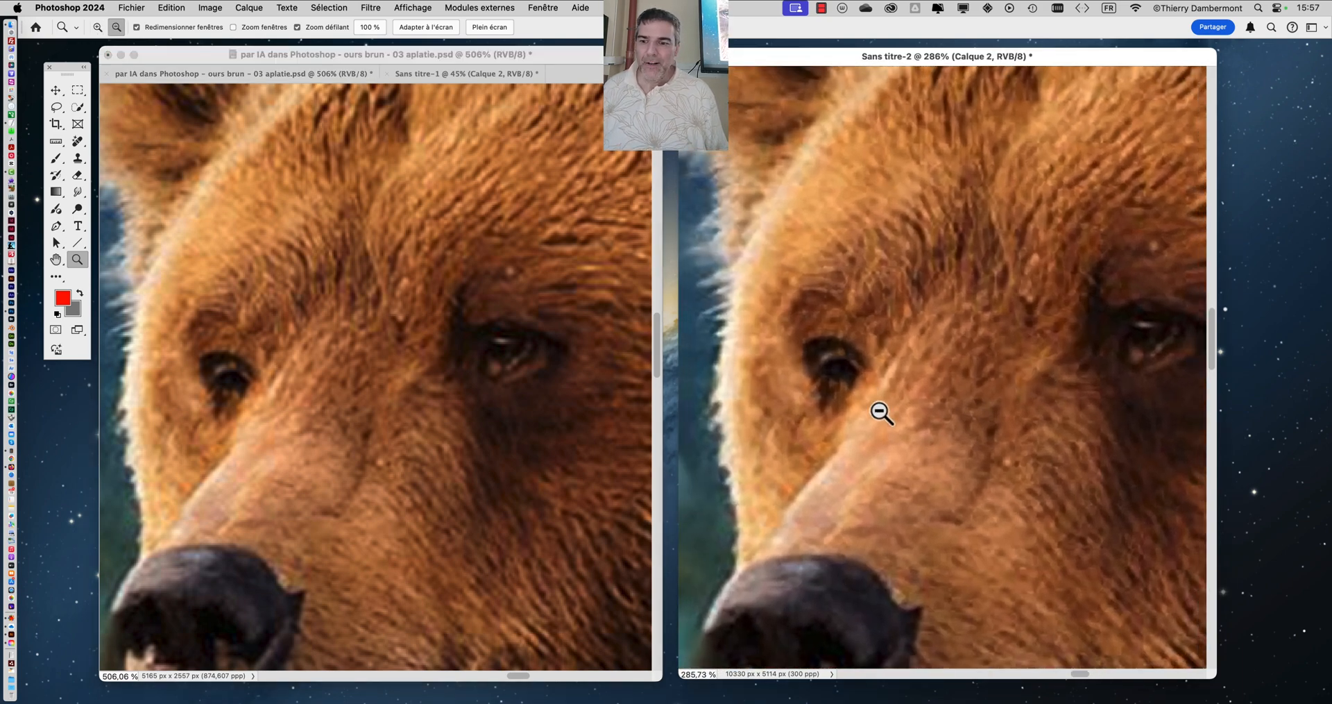
{"action": "scroll", "coordinate": [972, 440], "scroll_direction": "up", "scroll_amount": 4}
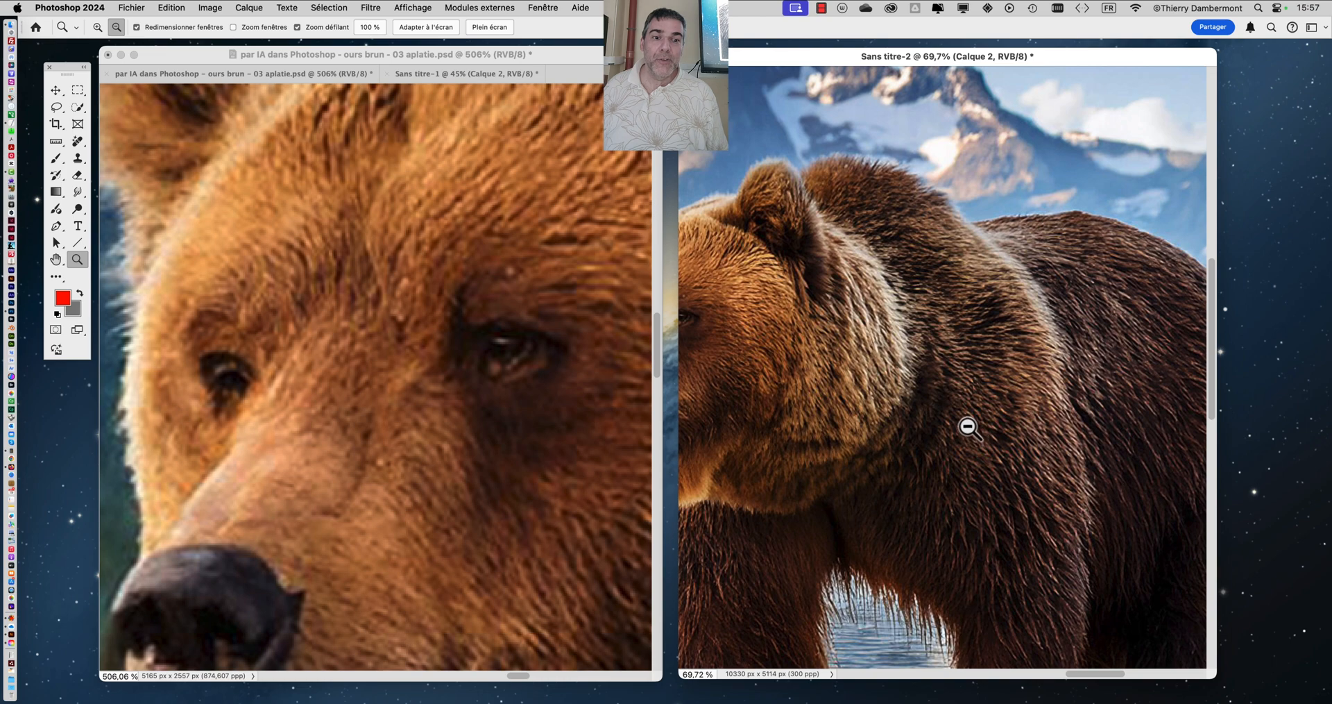
{"action": "scroll", "coordinate": [979, 439], "scroll_direction": "up", "scroll_amount": 7}
Step: Examine the light neck fur beside the dark shoulder in the original document at up to about 1210% zoom
{"action": "left_click", "coordinate": [539, 377]}
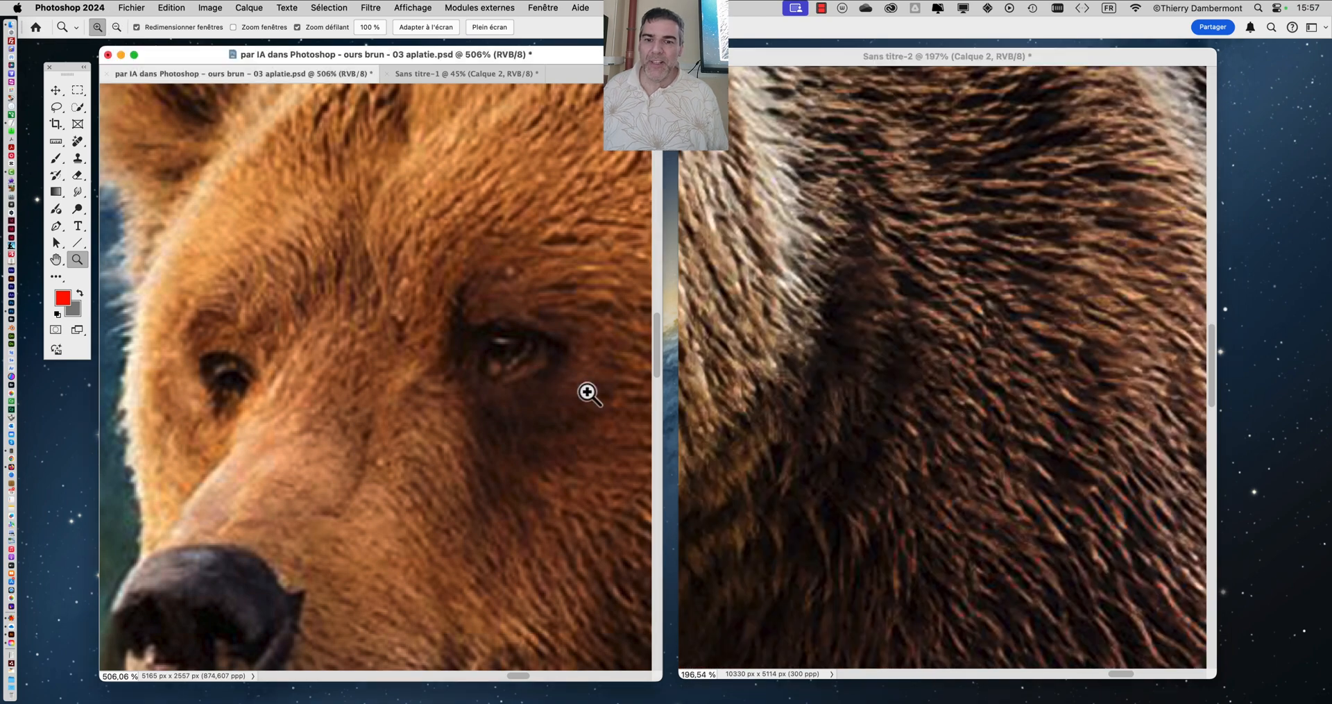
{"action": "left_click_drag", "start_coordinate": [587, 394], "coordinate": [153, 411]}
{"action": "scroll", "coordinate": [472, 433], "scroll_direction": "down", "scroll_amount": 2}
{"action": "scroll", "coordinate": [486, 444], "scroll_direction": "down", "scroll_amount": 1}
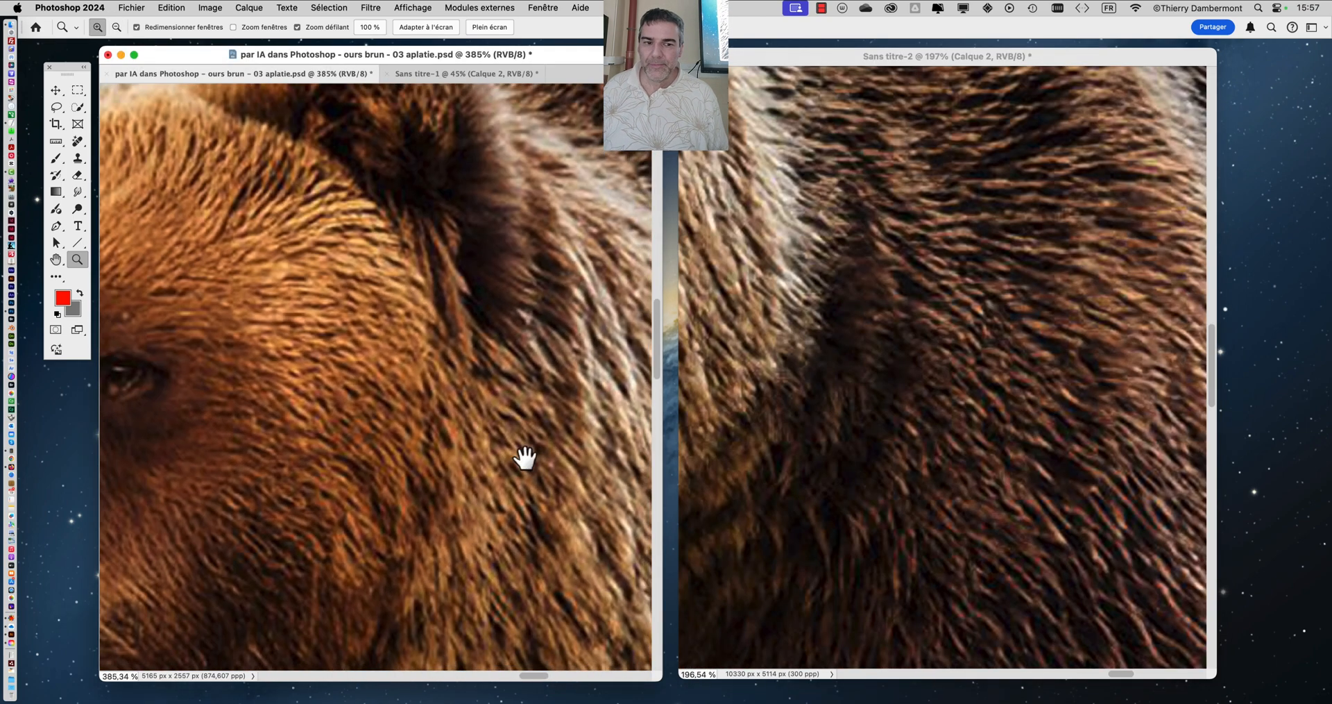
{"action": "left_click_drag", "start_coordinate": [514, 452], "coordinate": [329, 297]}
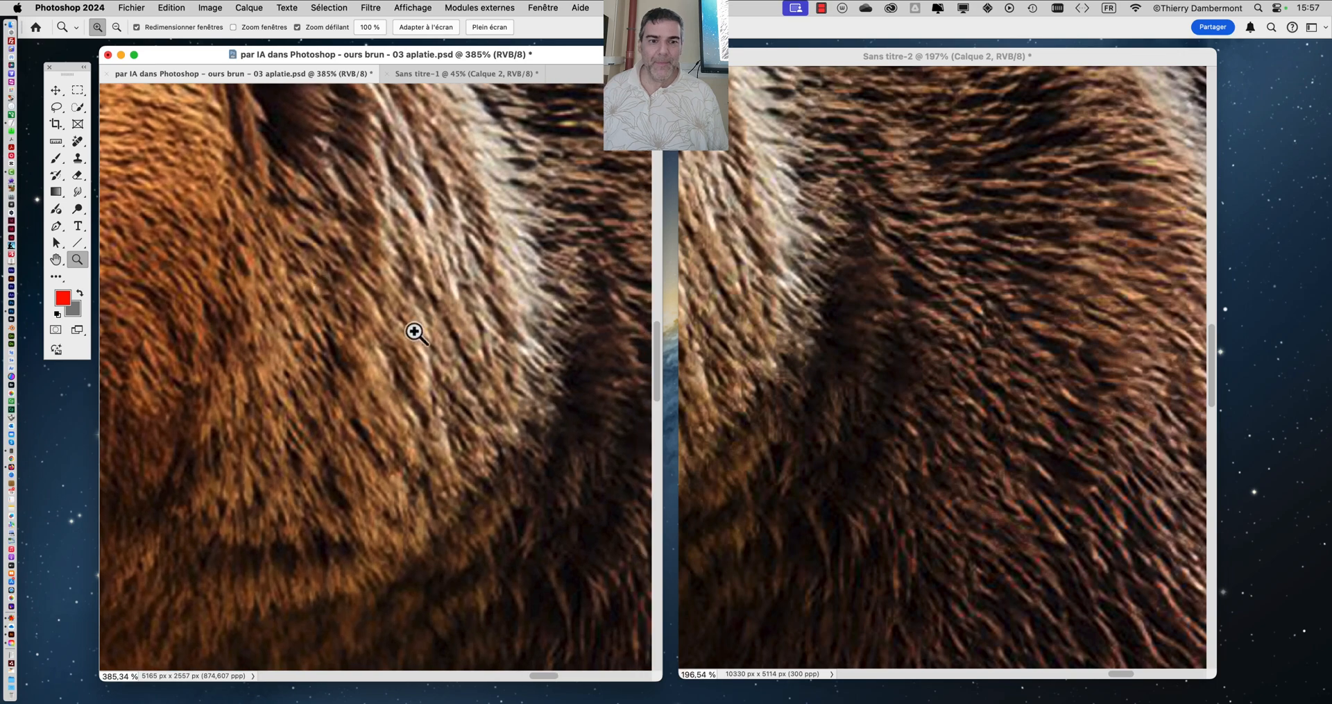
{"action": "scroll", "coordinate": [544, 373], "scroll_direction": "up", "scroll_amount": 3}
{"action": "scroll", "coordinate": [544, 372], "scroll_direction": "up", "scroll_amount": 4}
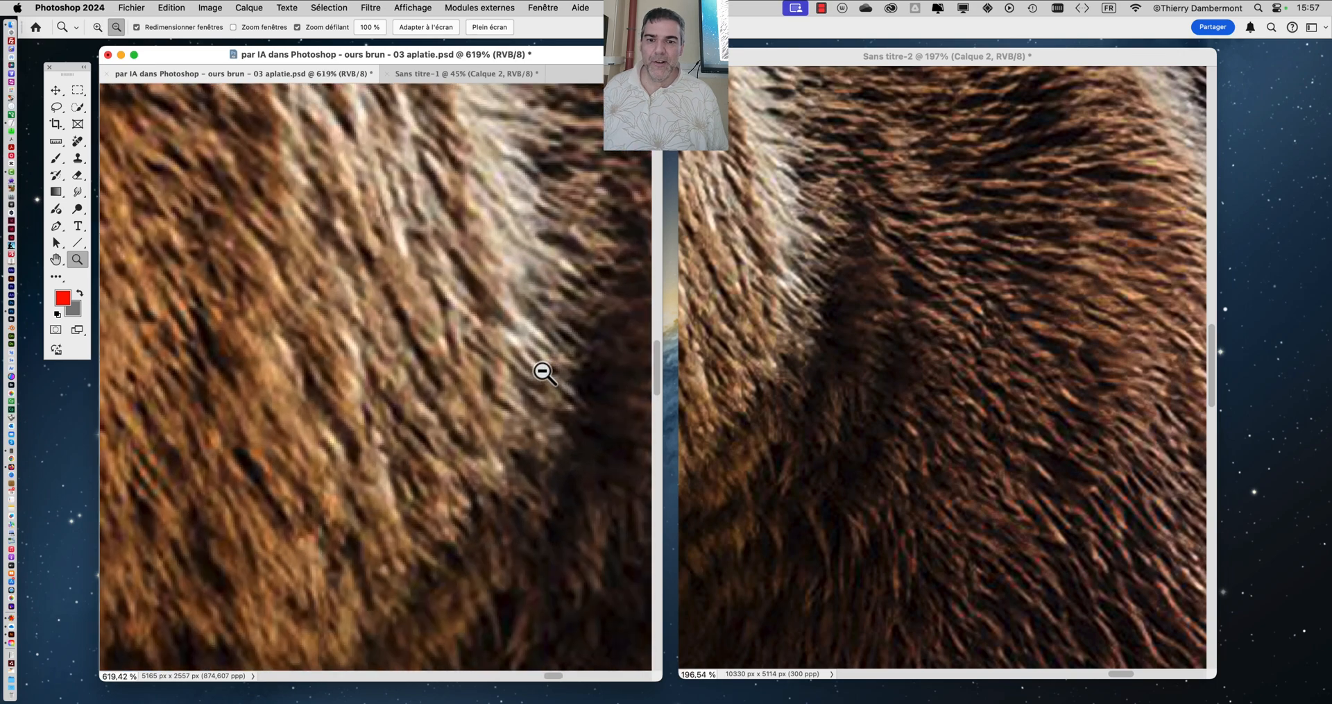
{"action": "scroll", "coordinate": [559, 344], "scroll_direction": "up", "scroll_amount": 2}
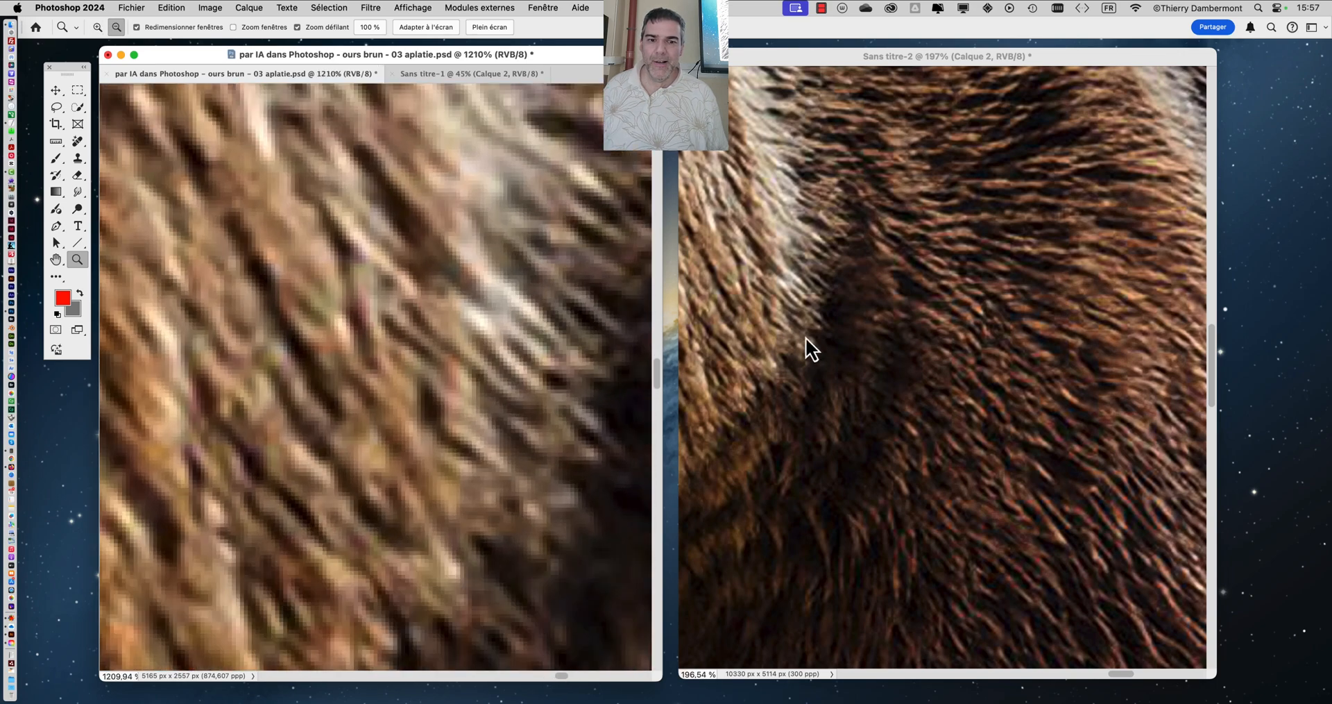
Step: Examine the light neck fur beside the dark shoulder in Sans titre-2 at up to about 591% zoom
{"action": "scroll", "coordinate": [787, 292], "scroll_direction": "up", "scroll_amount": 6}
{"action": "scroll", "coordinate": [787, 293], "scroll_direction": "up", "scroll_amount": 3}
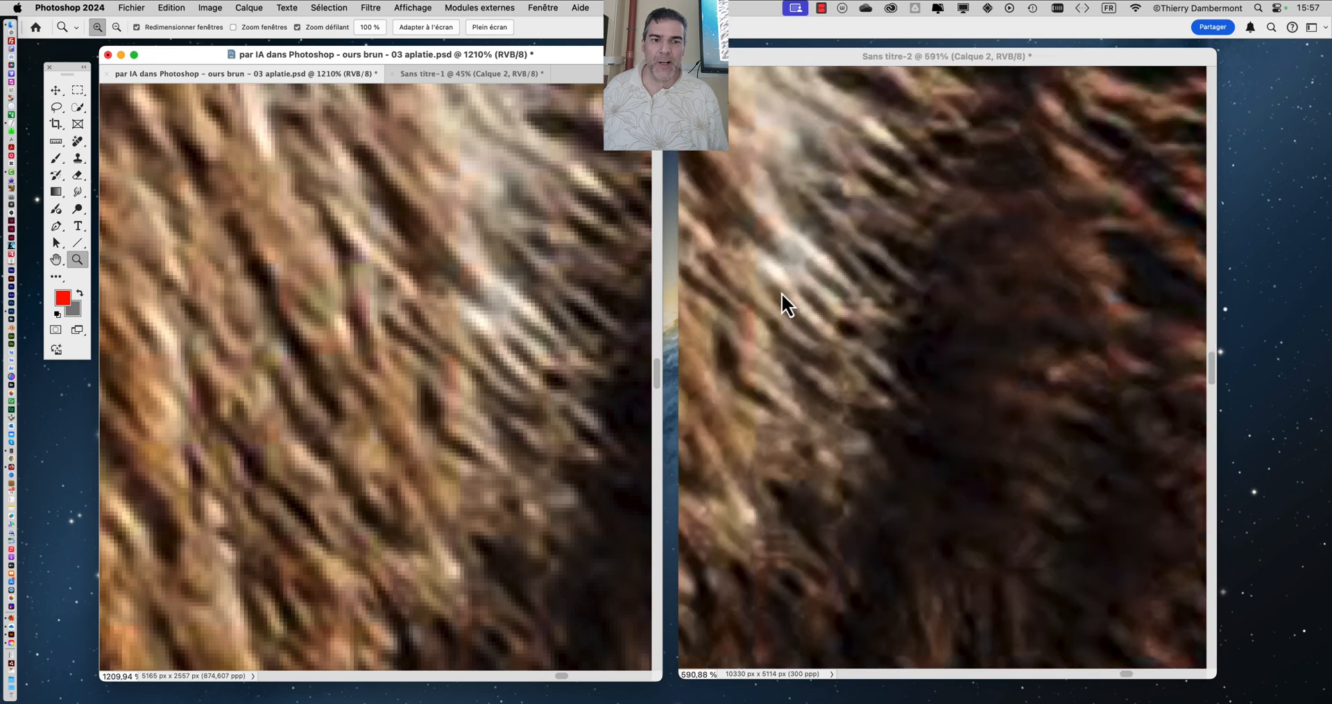
{"action": "left_click_drag", "start_coordinate": [773, 298], "coordinate": [996, 352]}
{"action": "scroll", "coordinate": [991, 359], "scroll_direction": "down", "scroll_amount": 7}
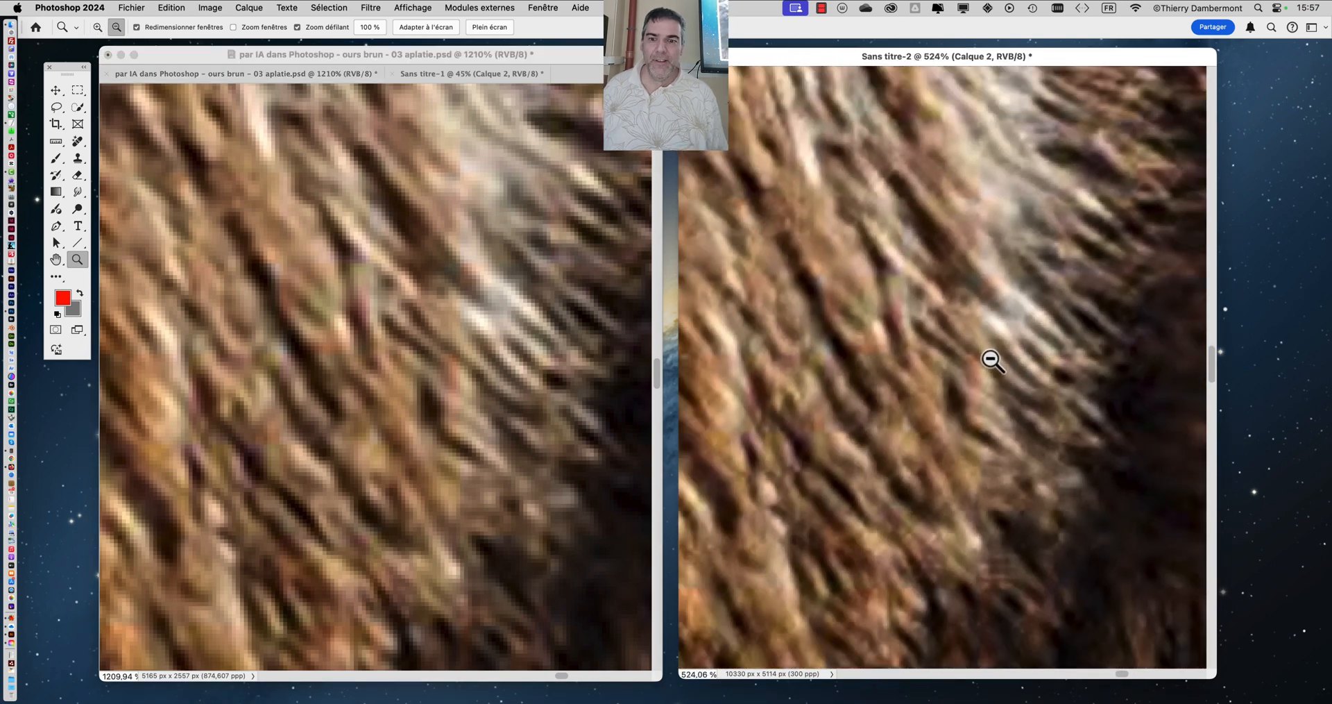
{"action": "scroll", "coordinate": [462, 372], "scroll_direction": "down", "scroll_amount": 1}
{"action": "scroll", "coordinate": [462, 371], "scroll_direction": "down", "scroll_amount": 4}
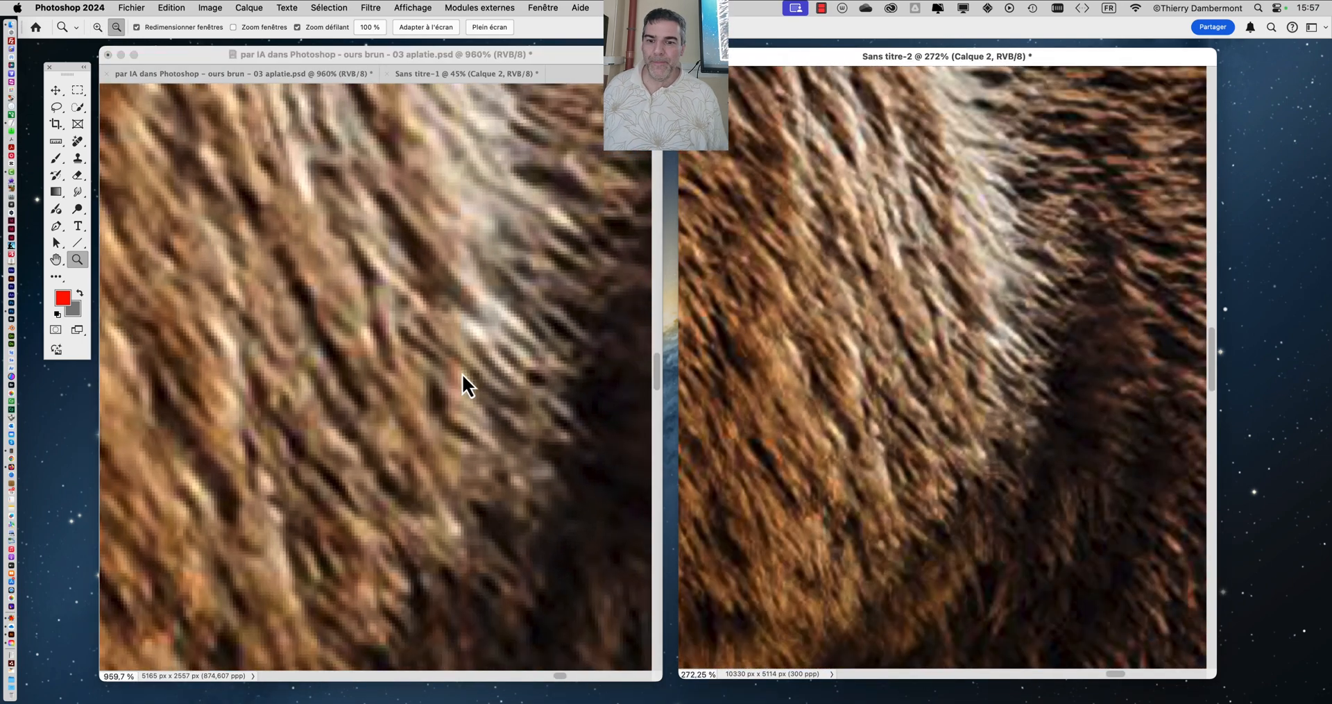
Step: Frame the light neck fur below the bear's ear alike in both windows, at about 731% zoom in the original and 272% in Sans titre-2
{"action": "left_click", "coordinate": [480, 369]}
{"action": "left_click_drag", "start_coordinate": [481, 369], "coordinate": [503, 511]}
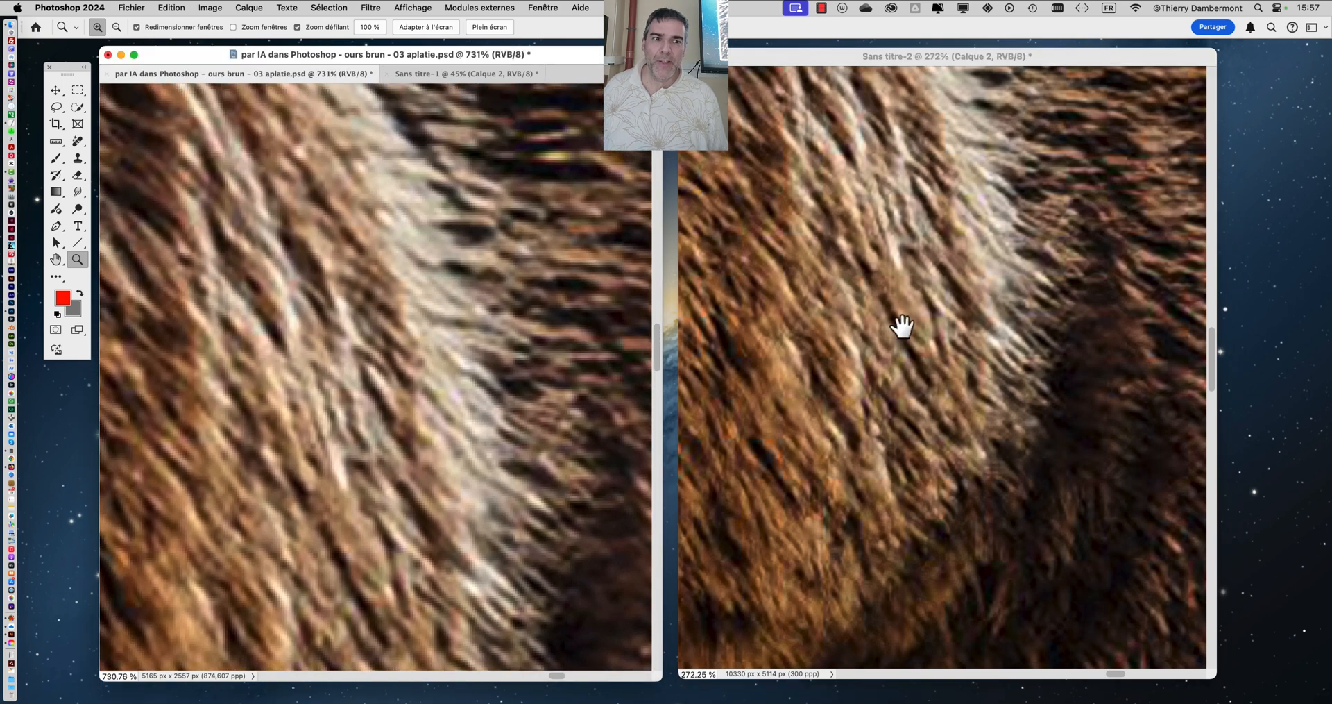
{"action": "left_click_drag", "start_coordinate": [901, 324], "coordinate": [901, 570]}
{"action": "left_click_drag", "start_coordinate": [901, 388], "coordinate": [948, 471]}
{"action": "left_click", "coordinate": [419, 310]}
{"action": "left_click_drag", "start_coordinate": [419, 309], "coordinate": [417, 416]}
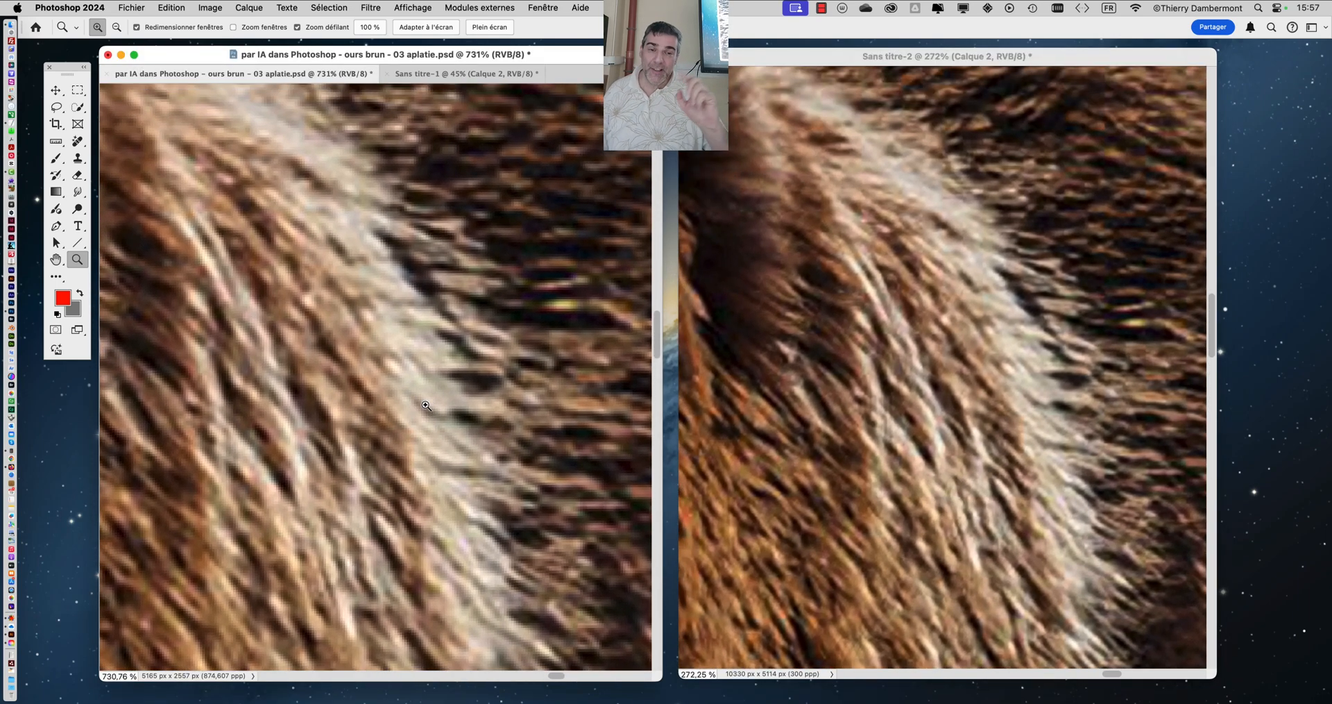
Step: Show the bear's head and shoulder in the original document at about 213% zoom
{"action": "key", "text": "alt"}
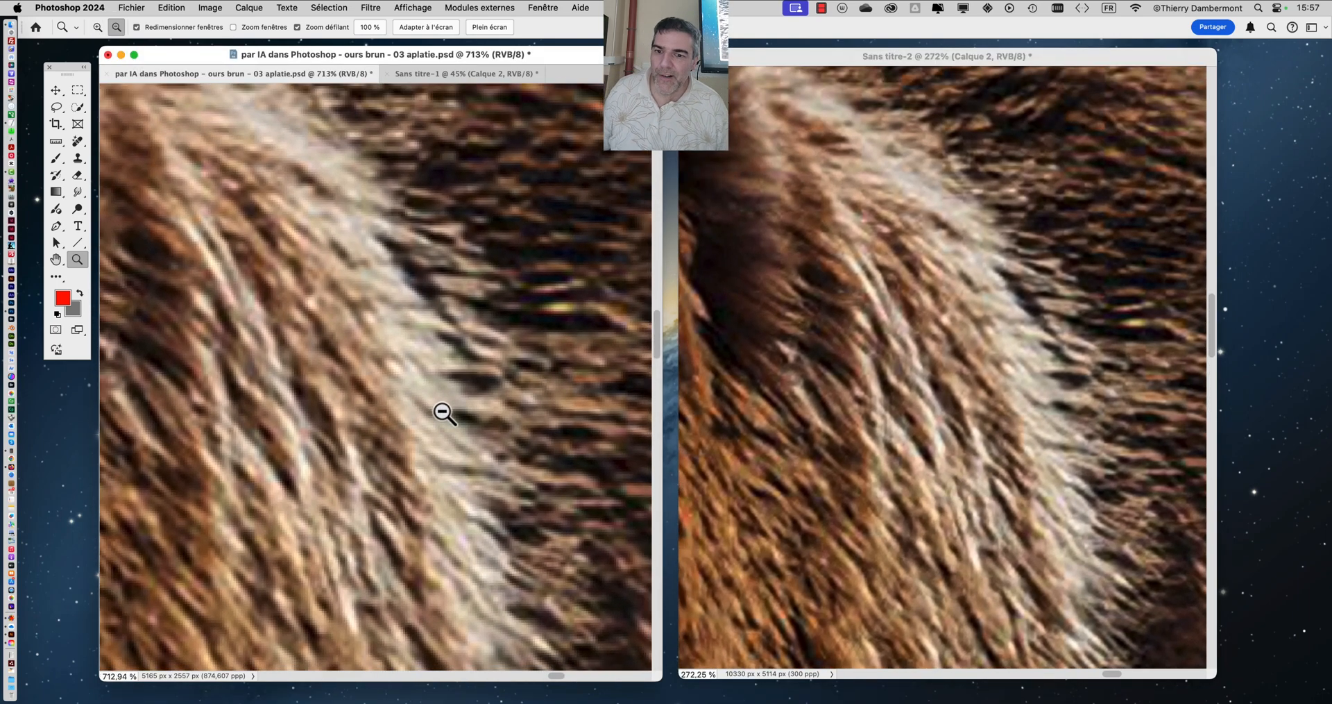
{"action": "left_click", "coordinate": [442, 414], "text": "alt"}
{"action": "left_click", "coordinate": [442, 414], "text": "alt"}
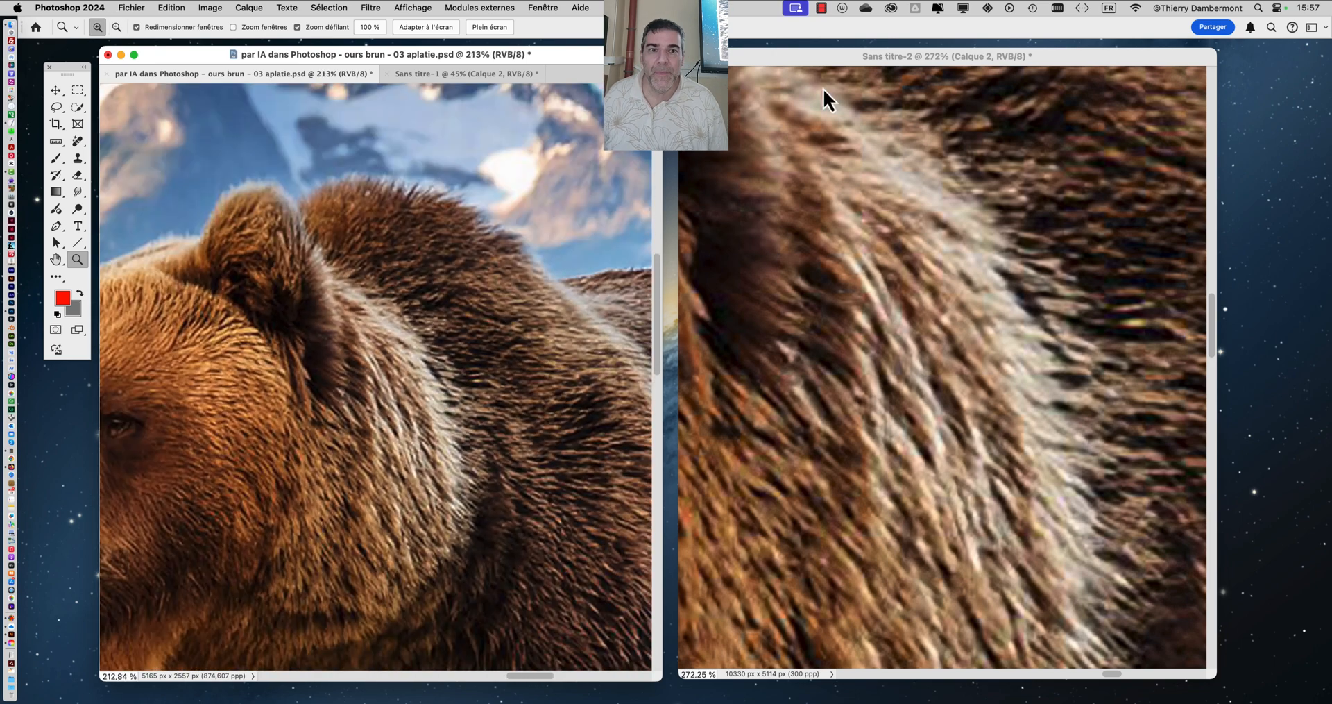
Step: Save Sans titre-2 in Photoshop format under the name "ours amélioré par superzoom.psd"
{"action": "left_click_drag", "start_coordinate": [820, 59], "coordinate": [917, 86]}
{"action": "left_click", "coordinate": [129, 6]}
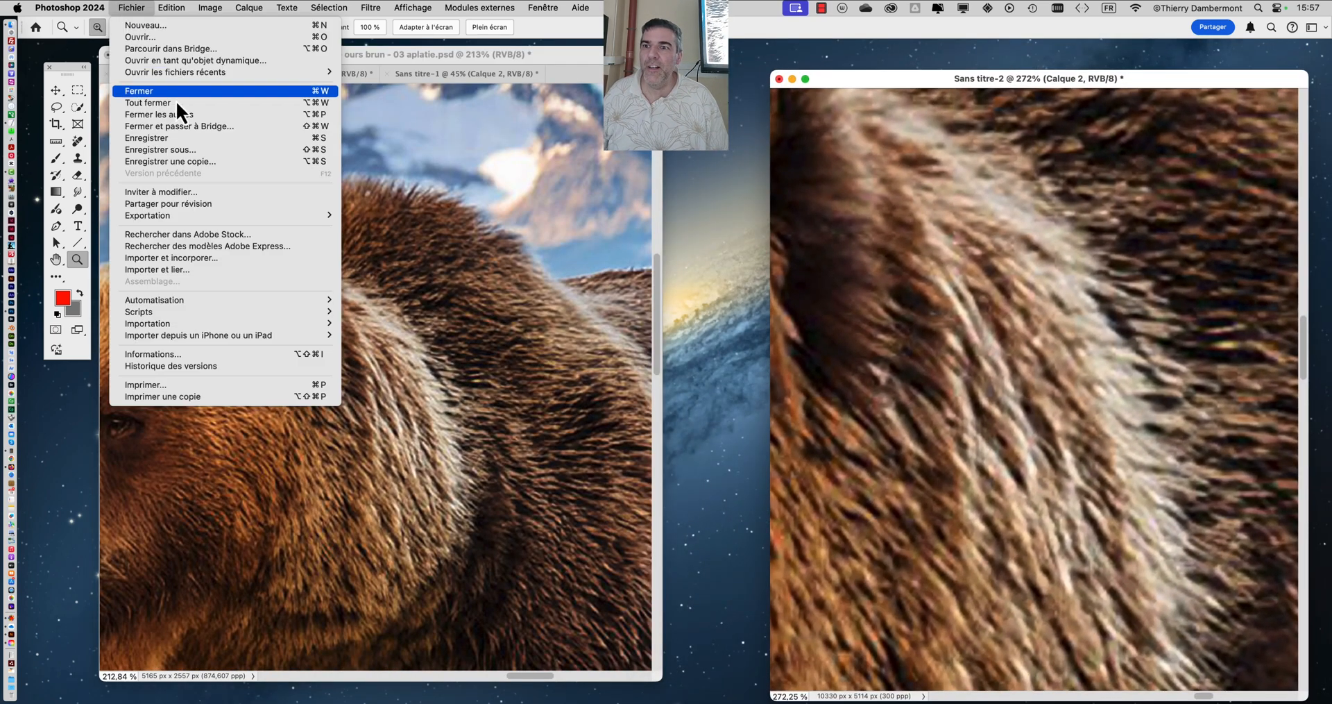
{"action": "left_click", "coordinate": [182, 149]}
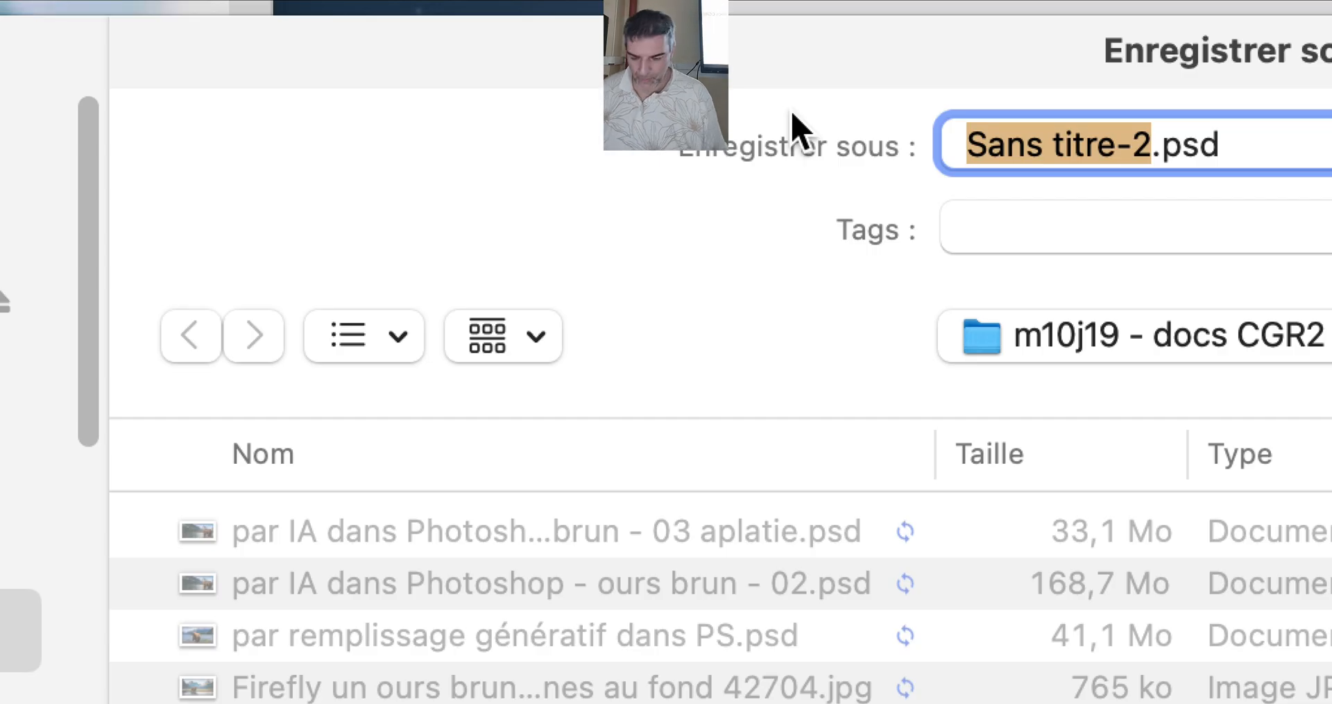
{"action": "type", "text": "ours par s"}
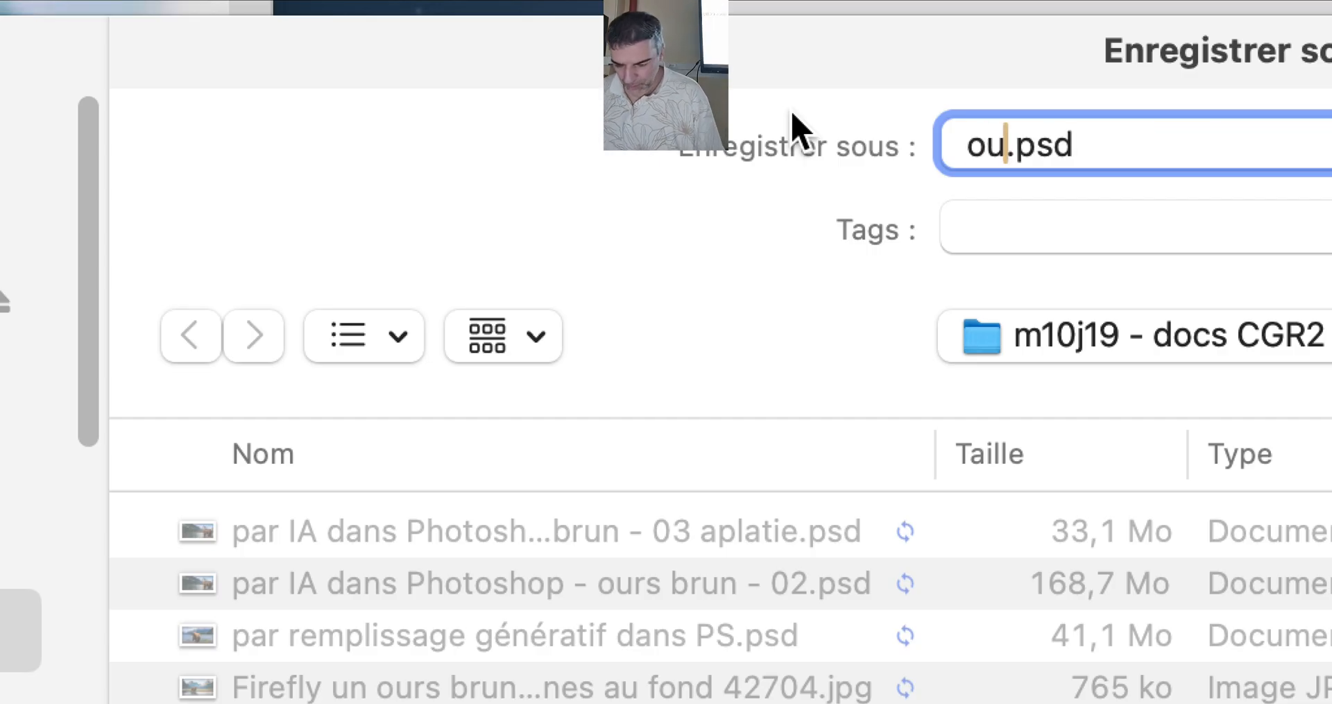
{"action": "type", "text": "uper"}
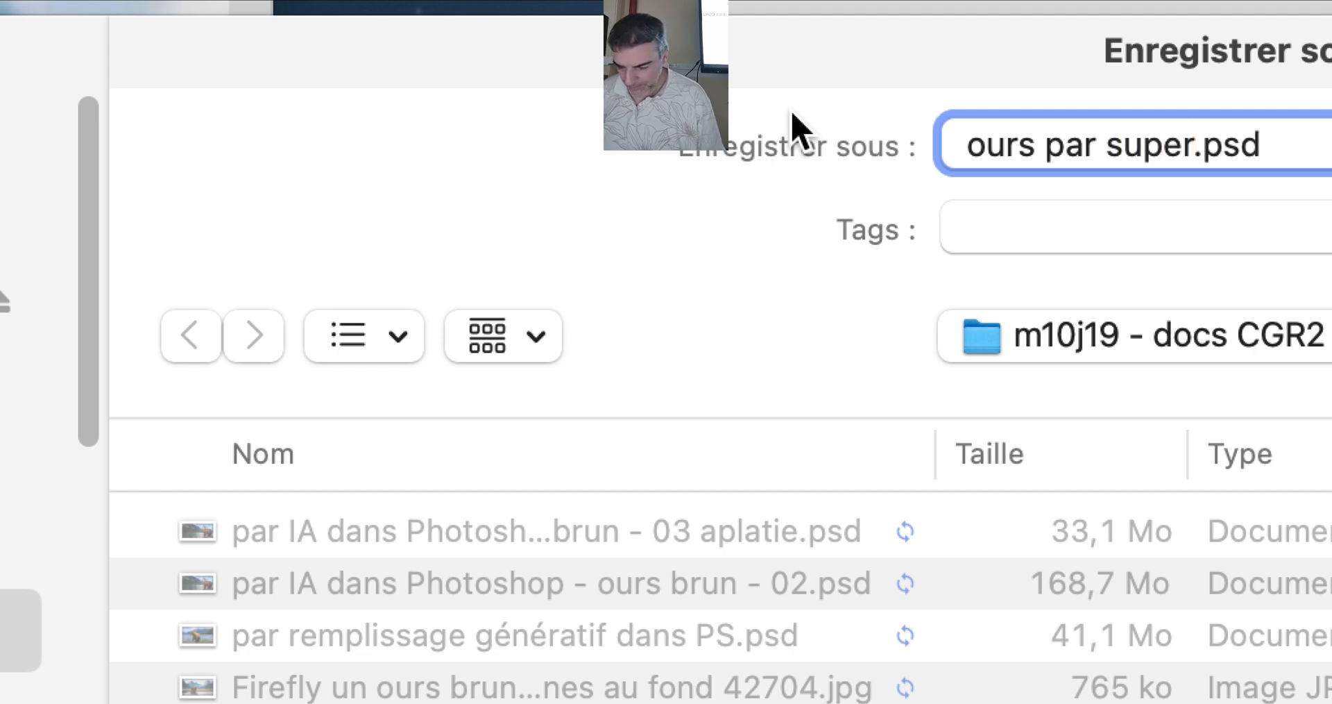
{"action": "type", "text": "zoom"}
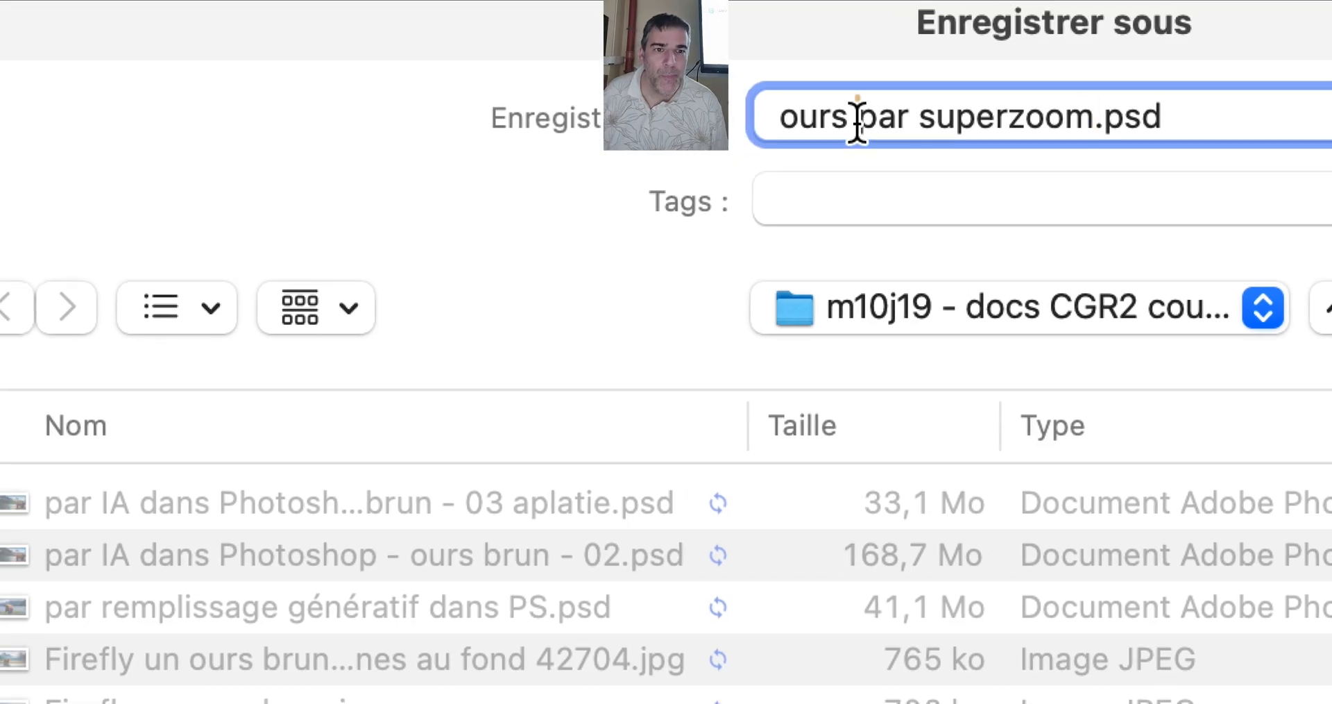
{"action": "left_click", "coordinate": [857, 122]}
{"action": "type", "text": "améli"}
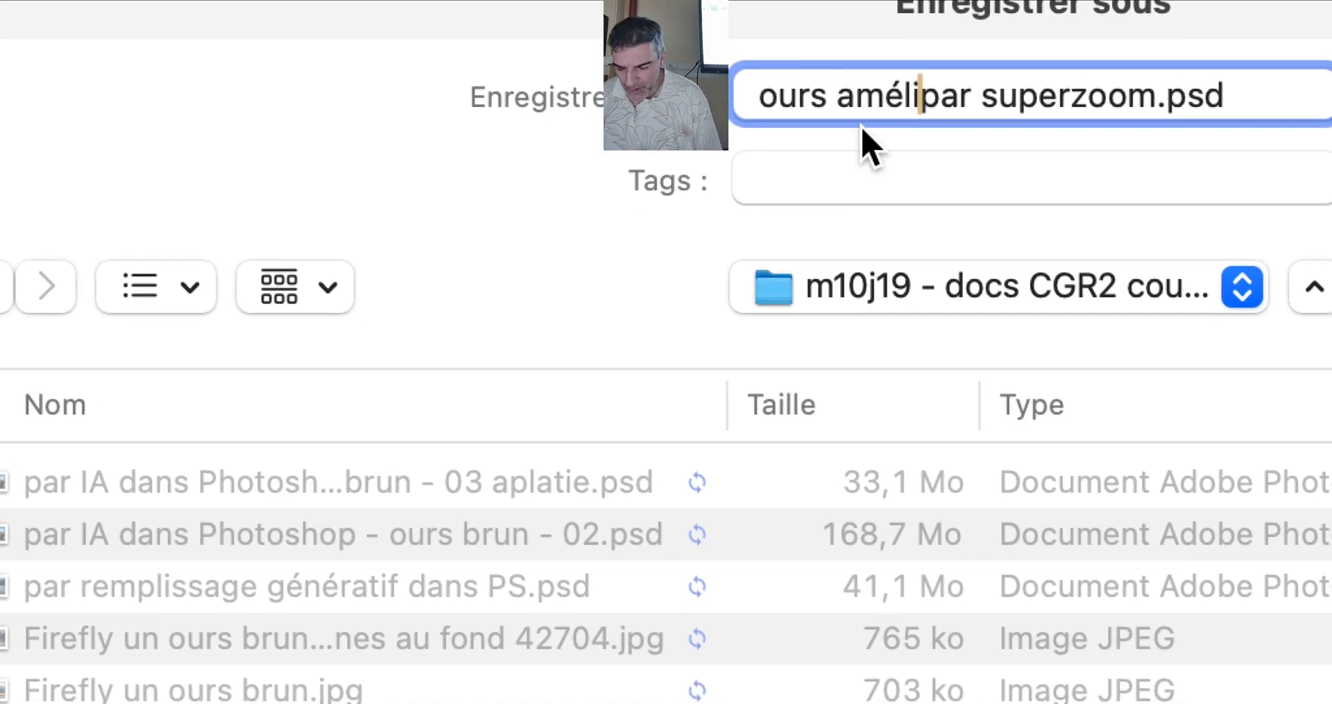
{"action": "type", "text": "oré"}
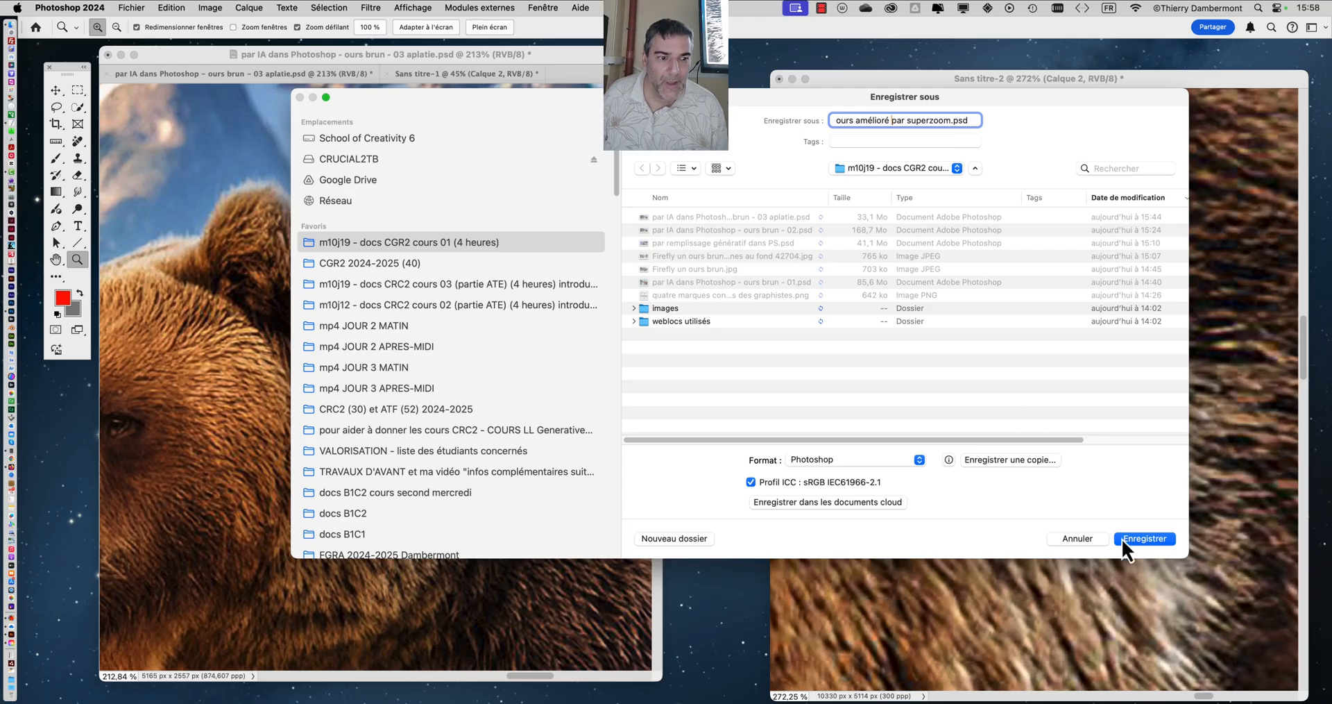
{"action": "left_click", "coordinate": [1128, 541]}
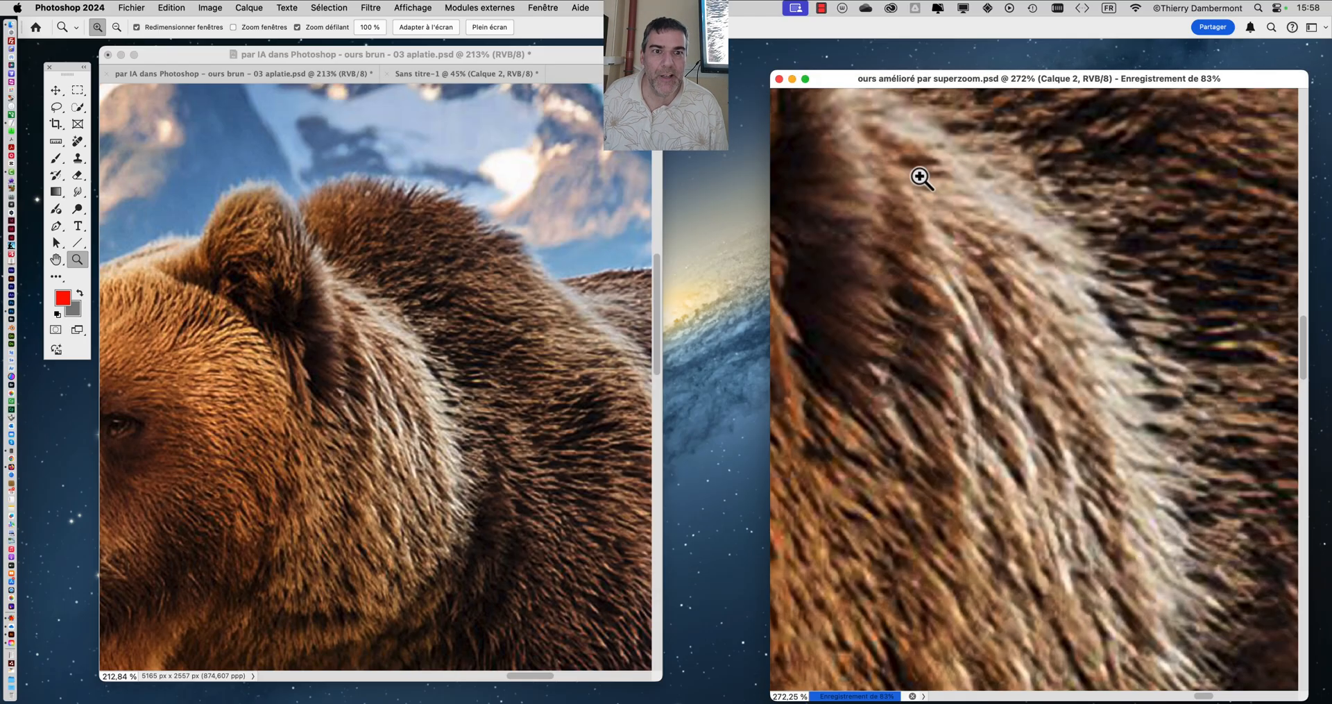
Step: Close the original flattened bear document and Sans titre-1 without saving their changes
{"action": "left_click_drag", "start_coordinate": [206, 58], "coordinate": [376, 127]}
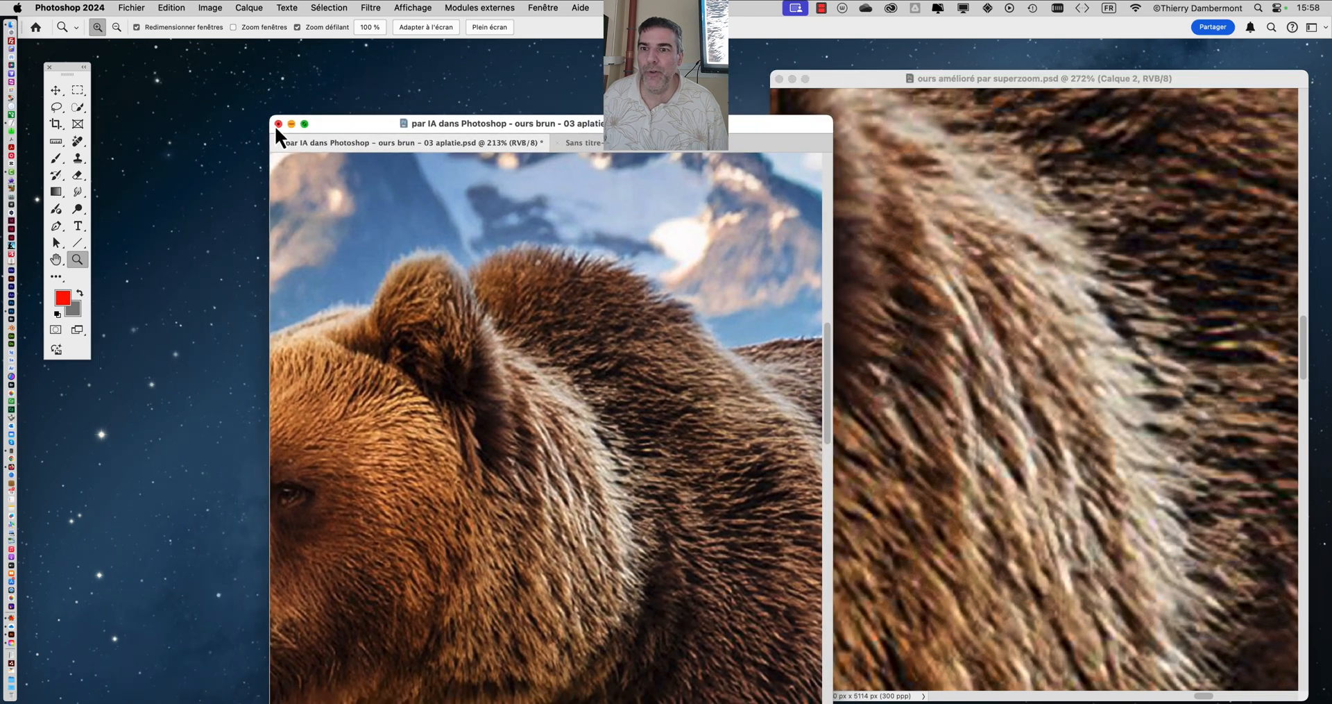
{"action": "left_click", "coordinate": [278, 124]}
{"action": "left_click", "coordinate": [698, 271]}
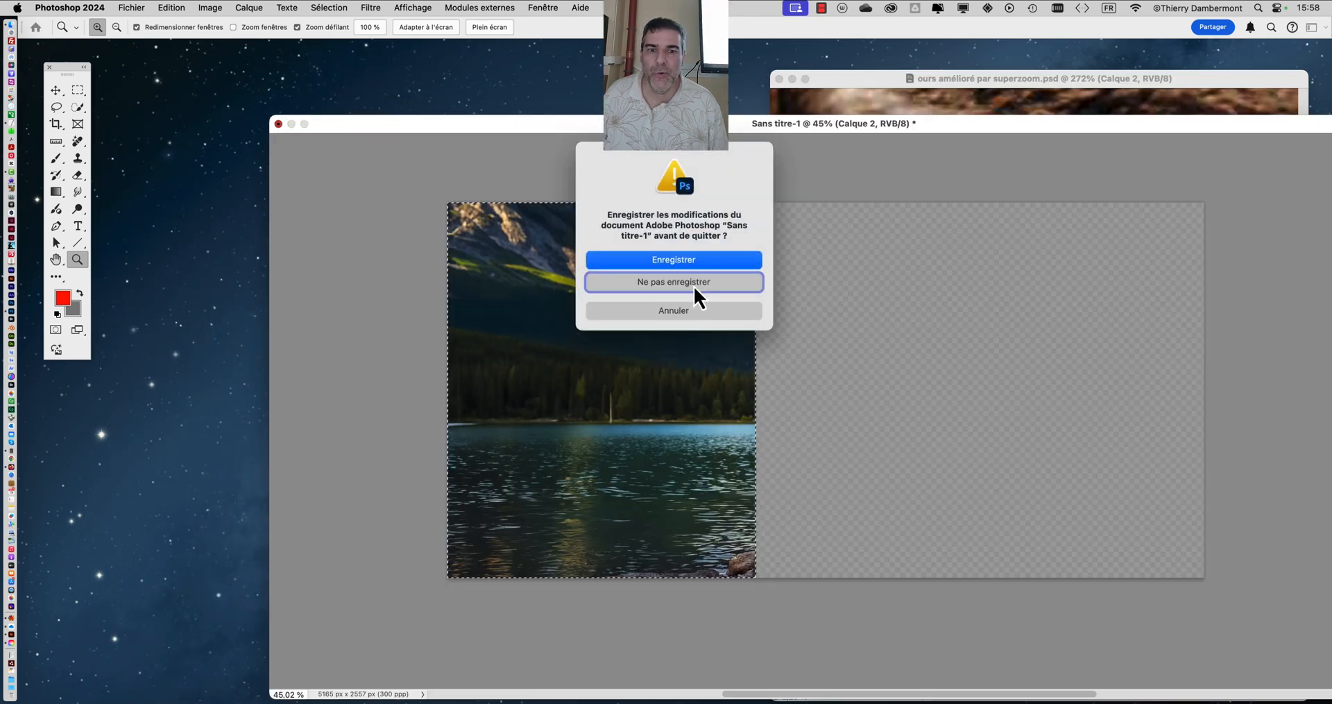
{"action": "left_click", "coordinate": [725, 283]}
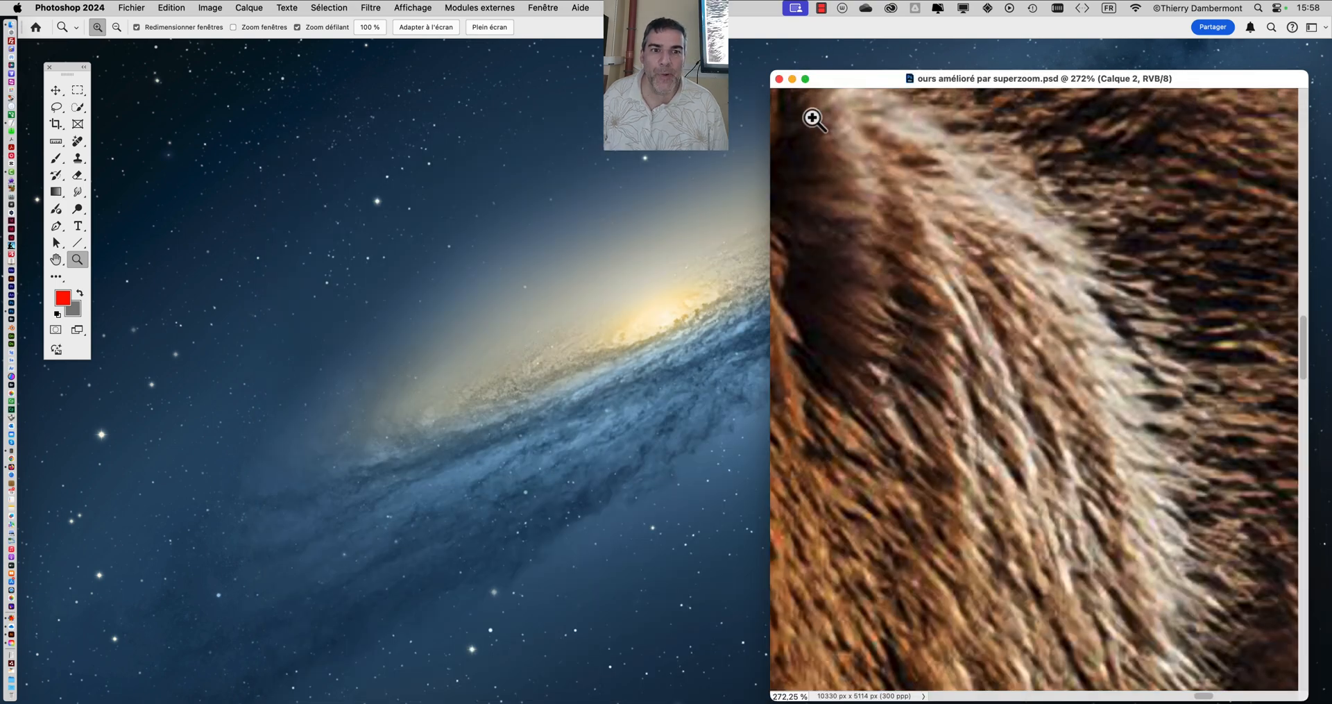
Step: Show the Super Zoom bear image in full-screen mode and view the whole lake and mountain scene
{"action": "left_click_drag", "start_coordinate": [837, 76], "coordinate": [234, 48]}
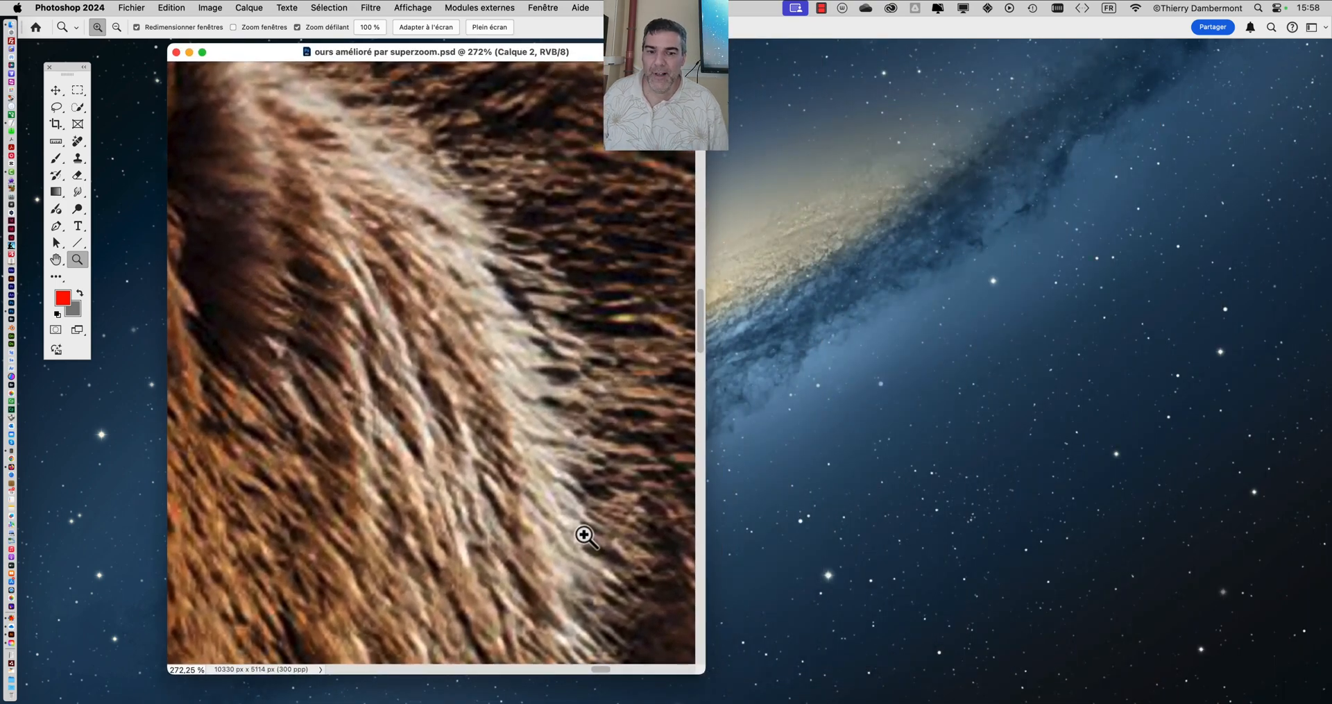
{"action": "key", "text": "f"}
{"action": "left_click", "coordinate": [701, 484], "text": "alt"}
{"action": "left_click", "coordinate": [699, 485], "text": "alt"}
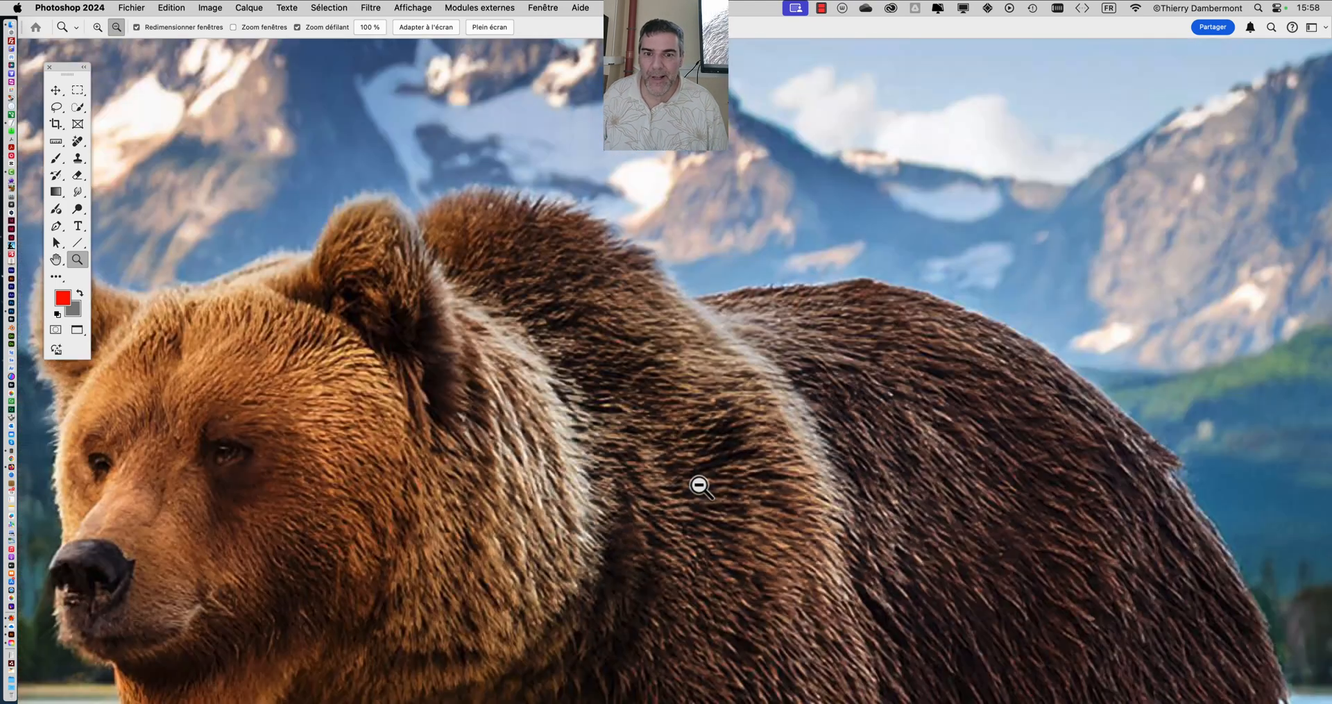
{"action": "left_click", "coordinate": [699, 485], "text": "alt"}
{"action": "left_click", "coordinate": [699, 485], "text": "alt"}
{"action": "left_click_drag", "start_coordinate": [517, 467], "coordinate": [694, 412]}
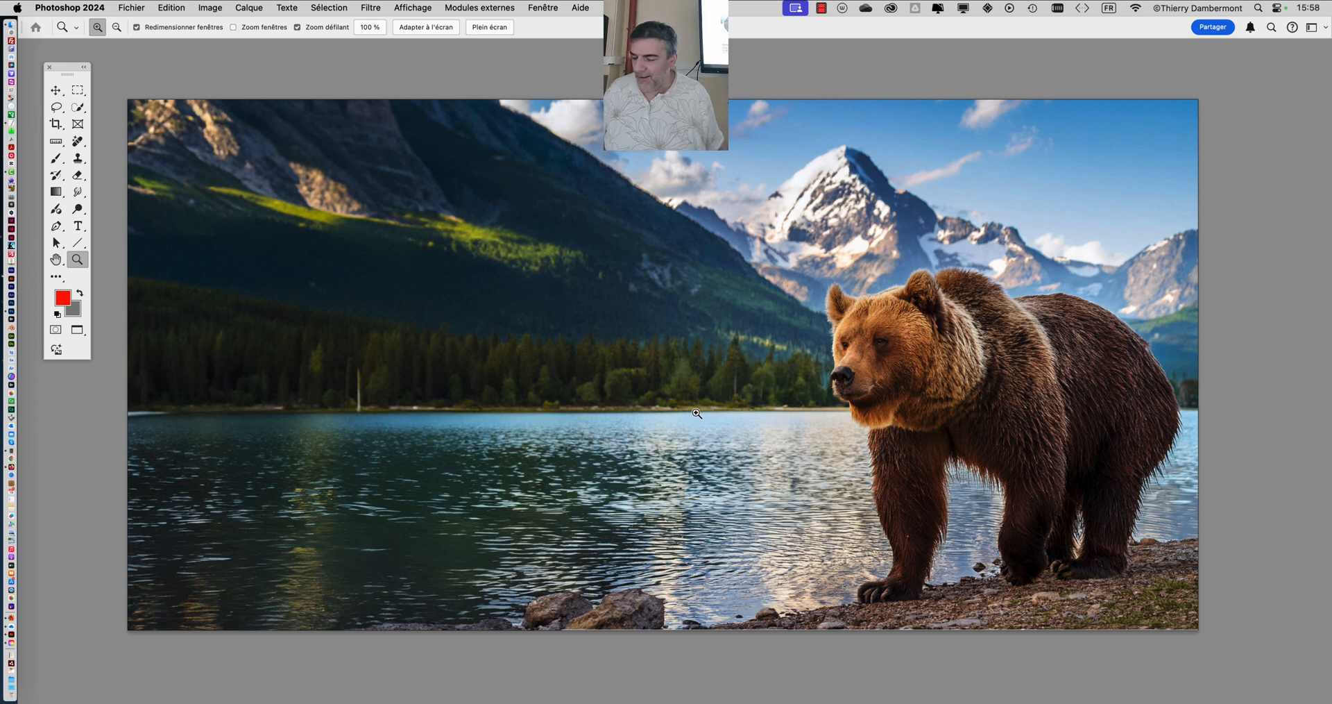
{"action": "left_click_drag", "start_coordinate": [905, 410], "coordinate": [978, 375]}
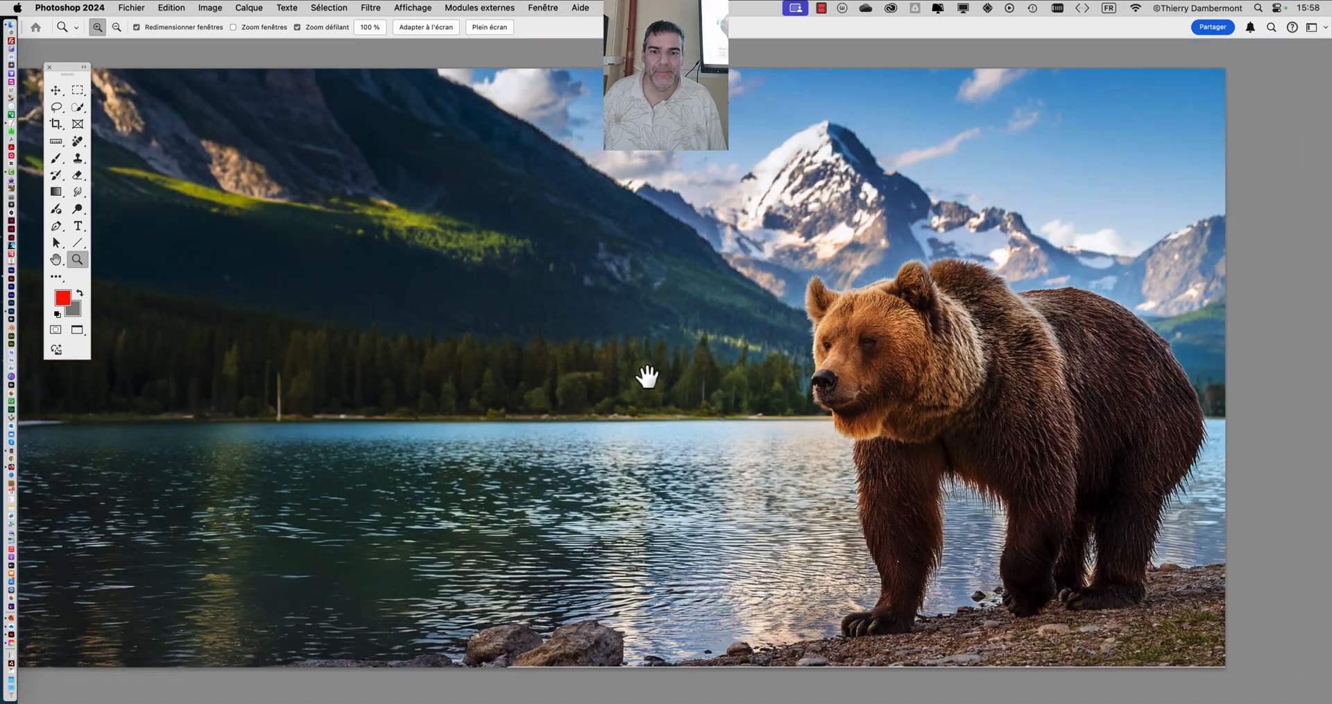